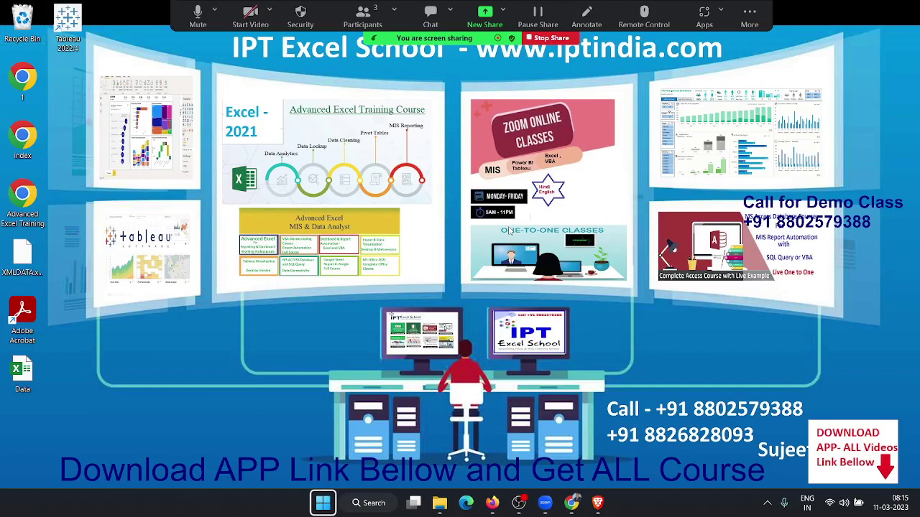
Launch Excel by searching for 'excel' in the Windows Start search
click(518, 502)
click(519, 502)
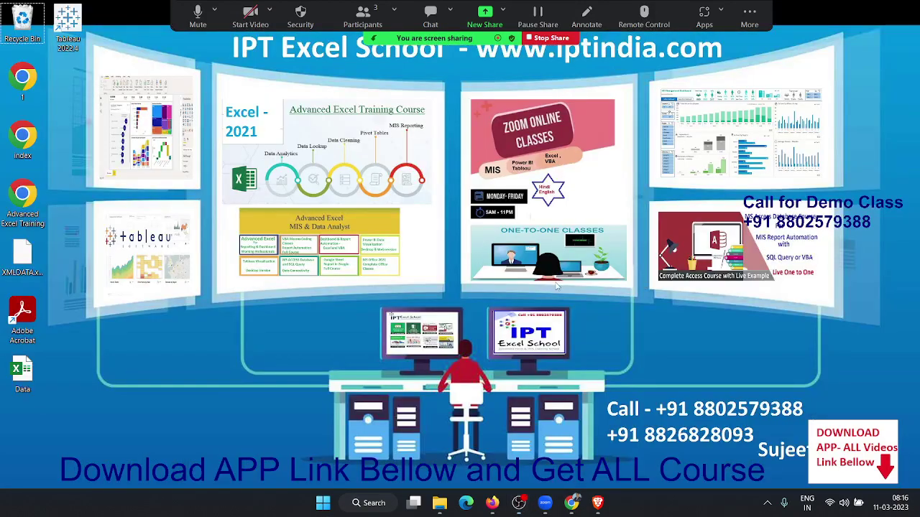
key(super)
text(excel)
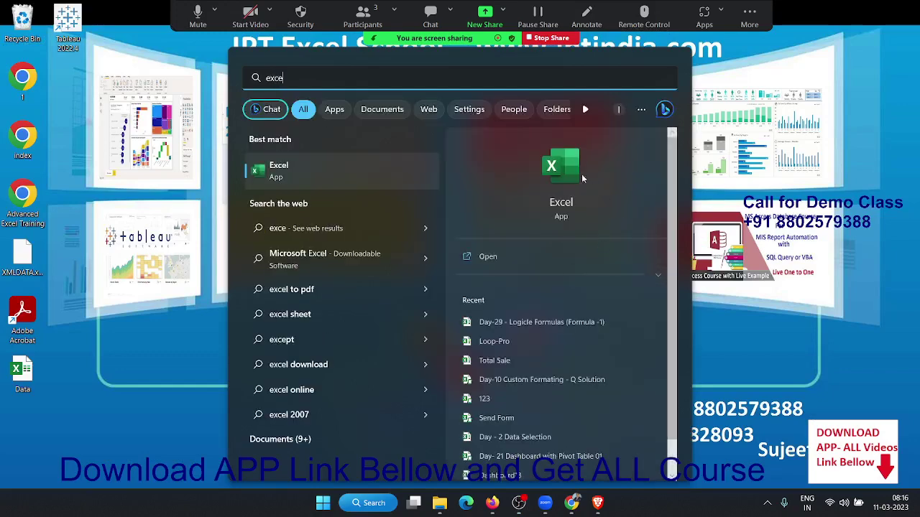
click(575, 166)
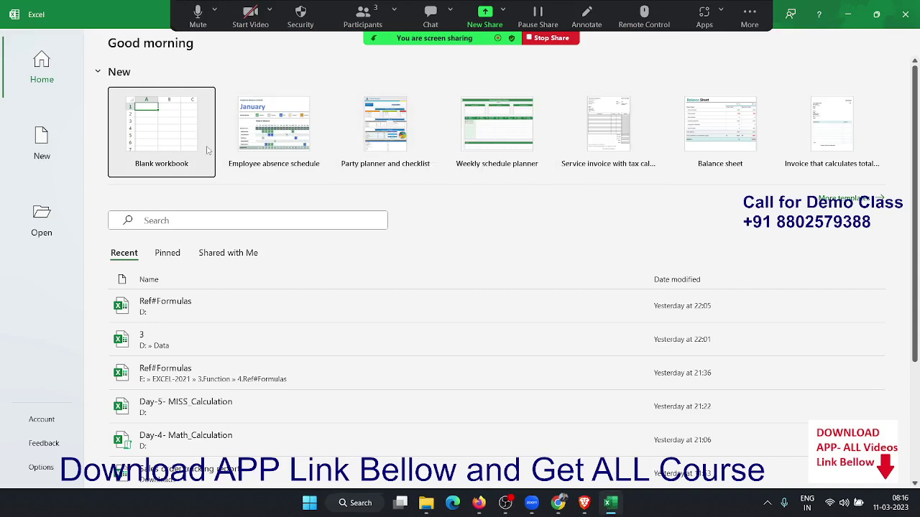
Create a blank workbook Book1, glance at the Zoom participants list, and return to cell A1
click(187, 147)
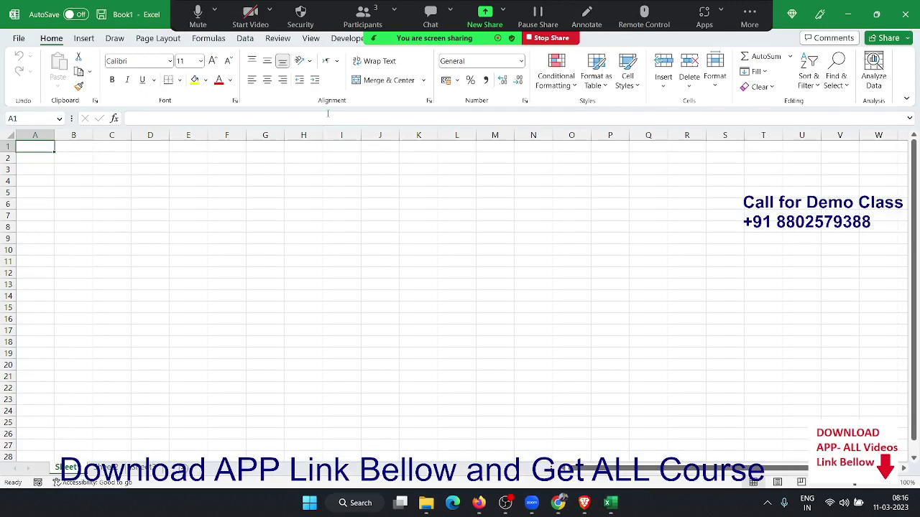
click(44, 191)
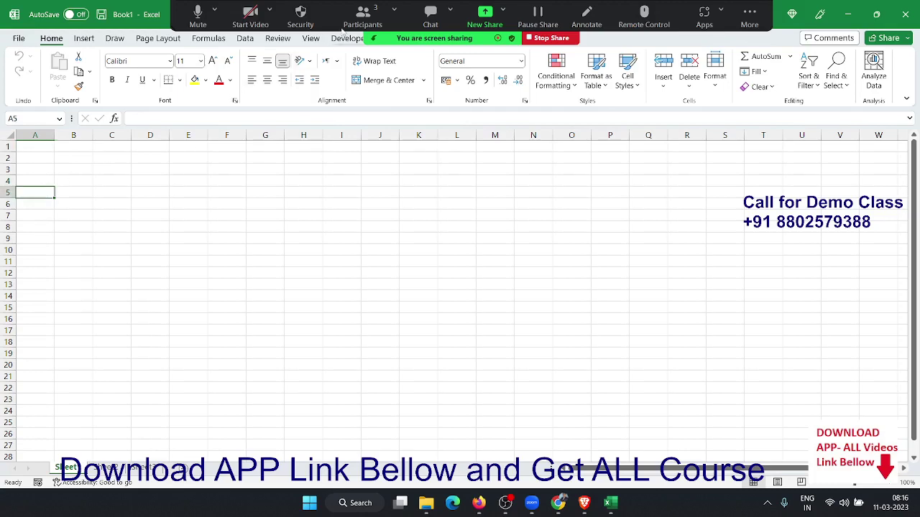
click(345, 26)
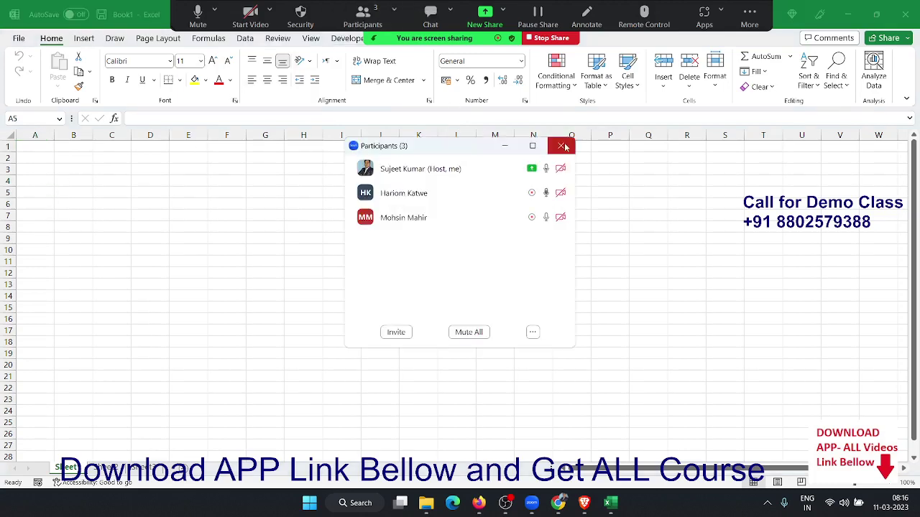
click(562, 147)
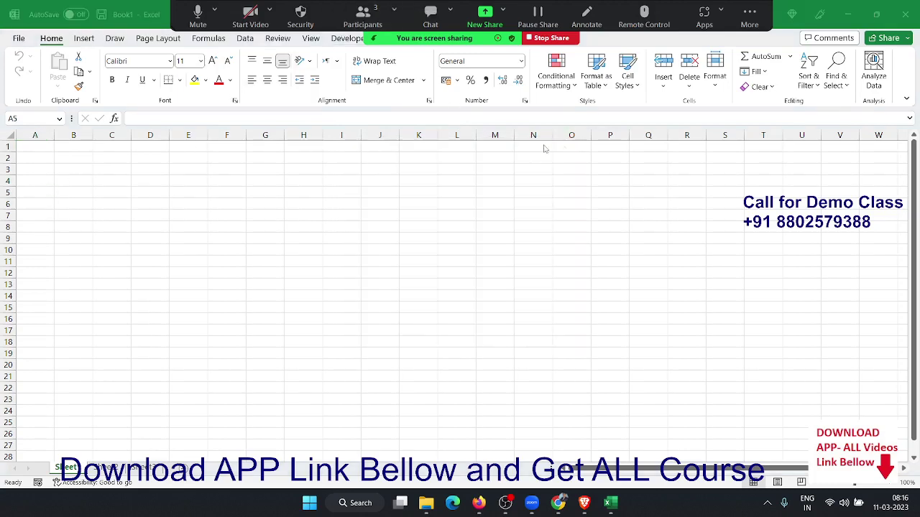
click(36, 161)
click(36, 147)
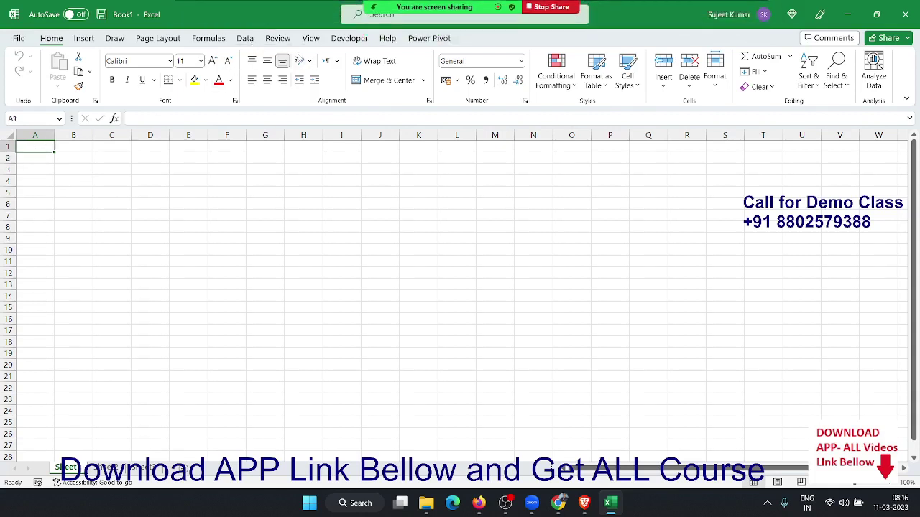
Open the Visual Basic editor from the Developer tab and insert a class module and Module1
click(352, 37)
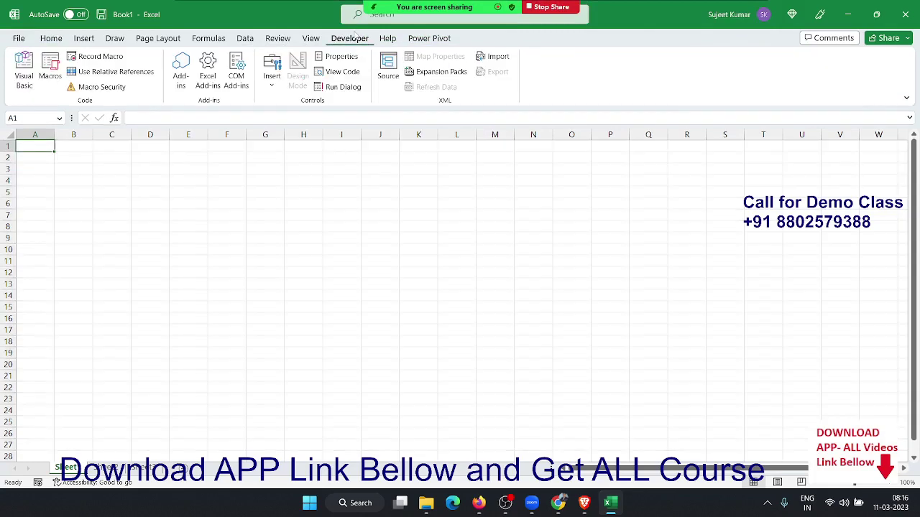
click(24, 71)
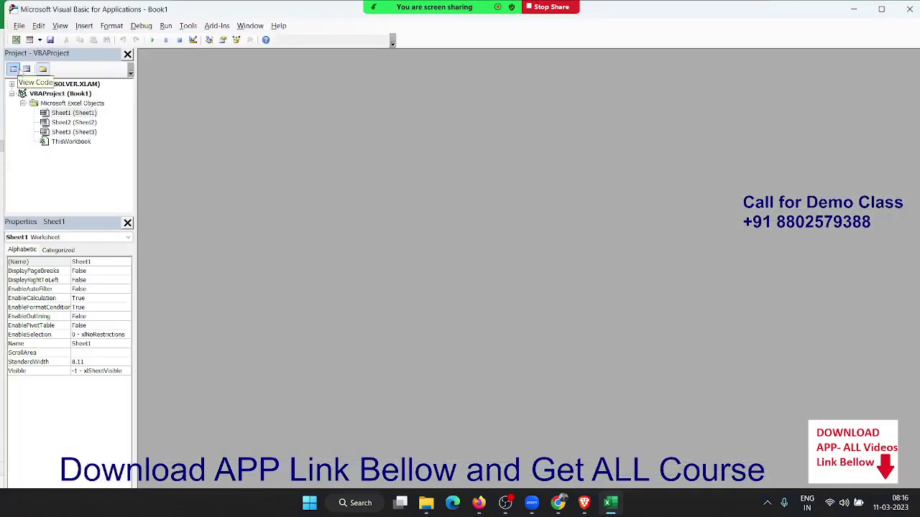
click(84, 26)
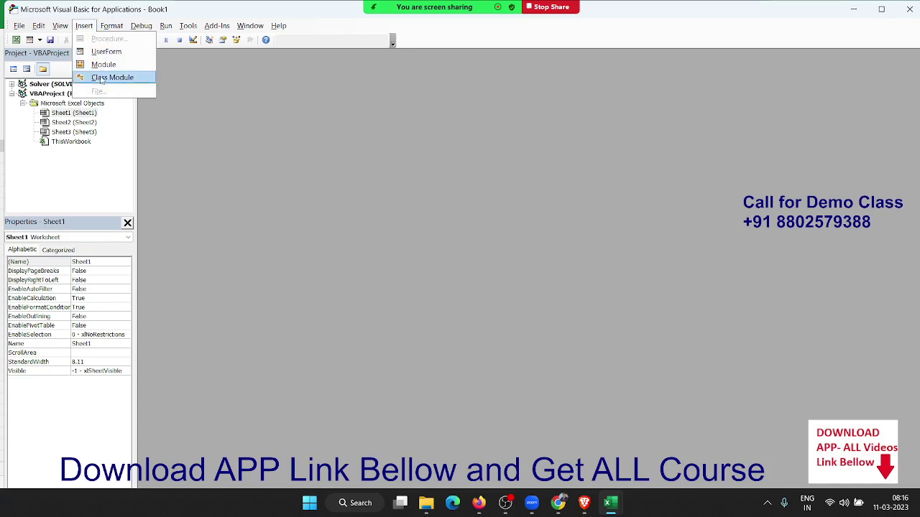
click(108, 77)
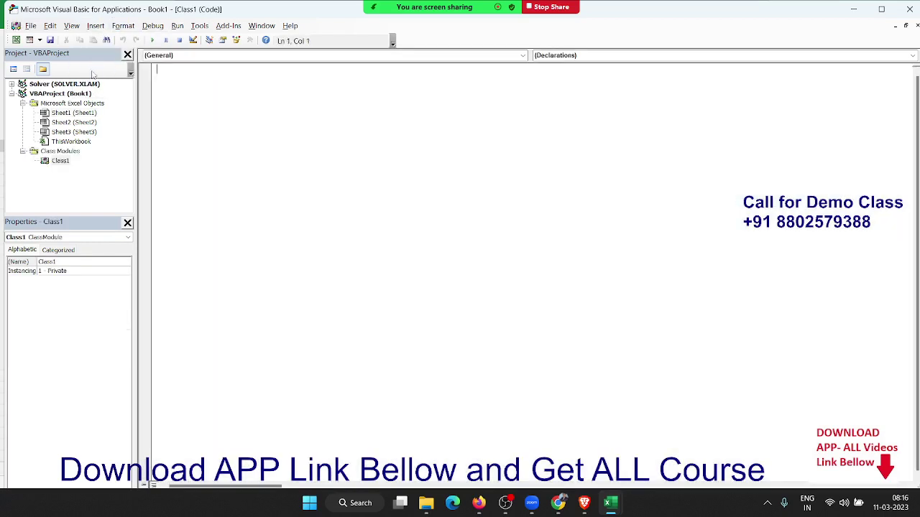
click(92, 27)
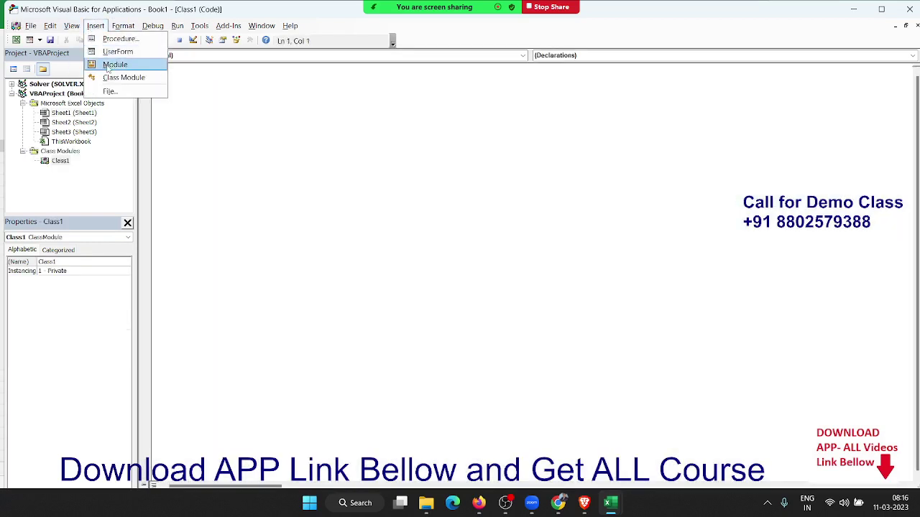
click(108, 67)
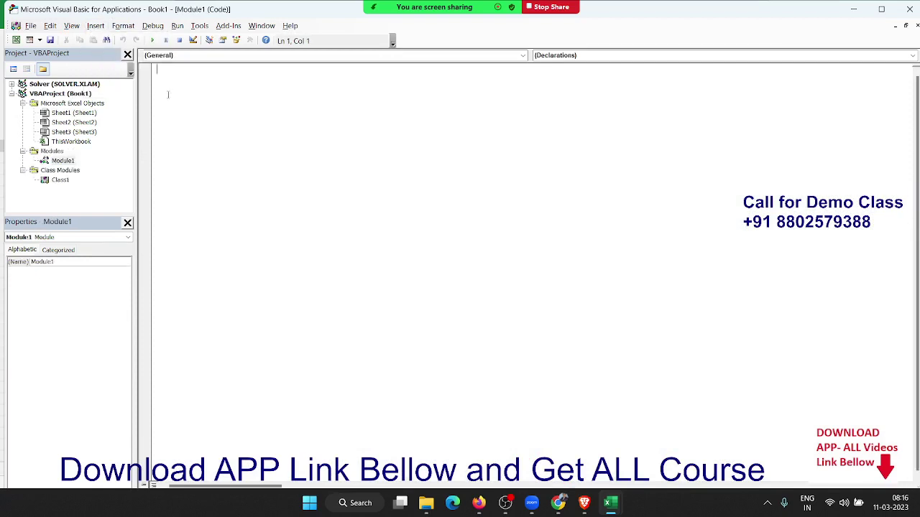
Start an empty Sub rr() procedure in Module1
text(sub rr)
text(())
key(Return)
key(Return)
key(Return)
key(alt+F11)
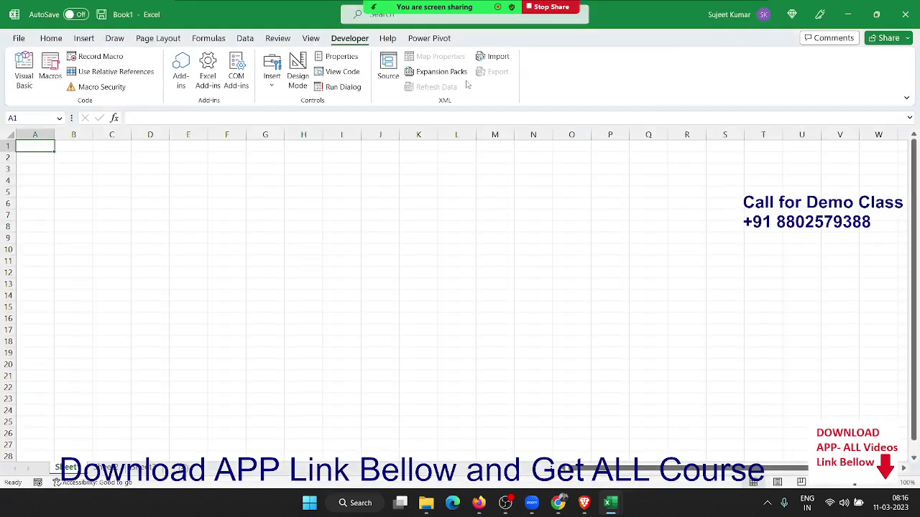
key(alt+F11)
mouse_move(881, 9)
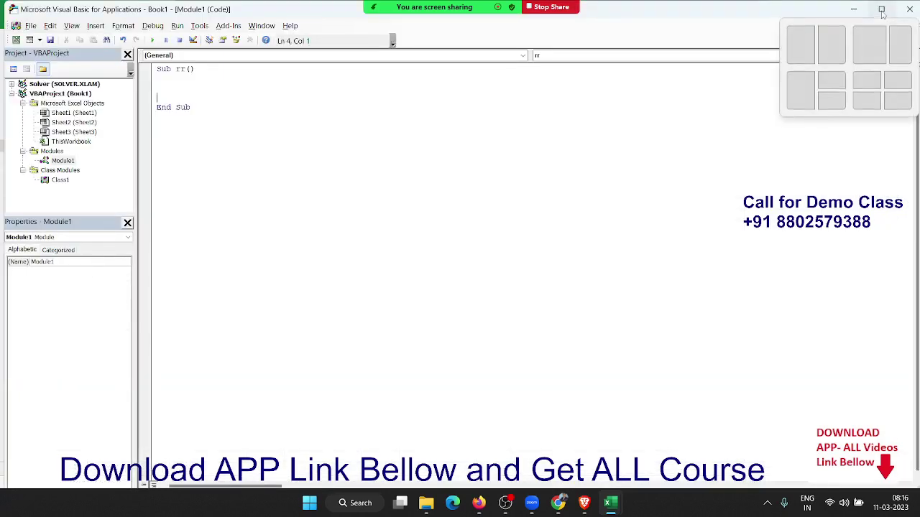
Snap the VBA editor to the left and Book1 to the right, with a blank line inside Sub rr
click(807, 44)
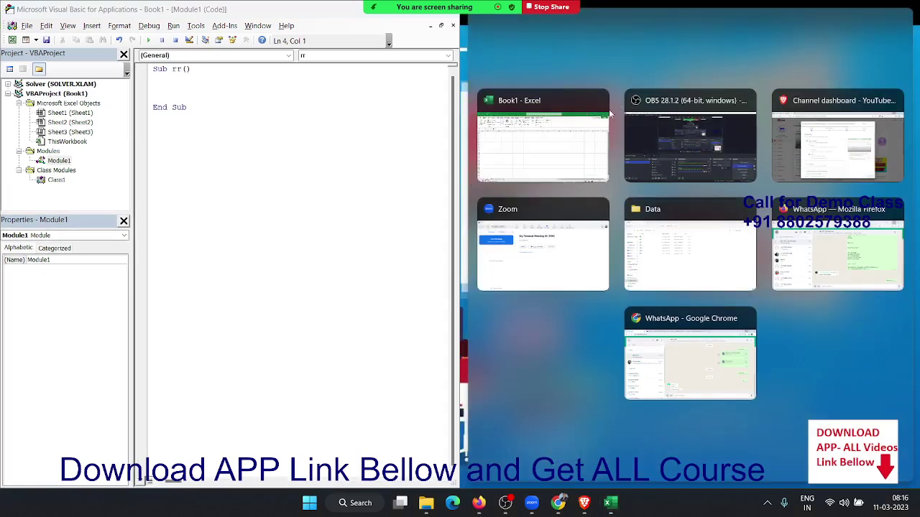
click(546, 144)
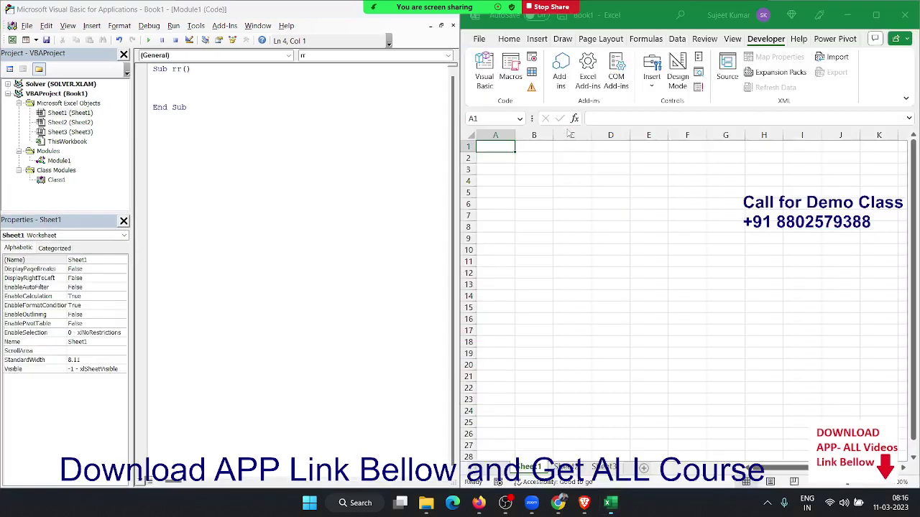
click(158, 78)
key(Return)
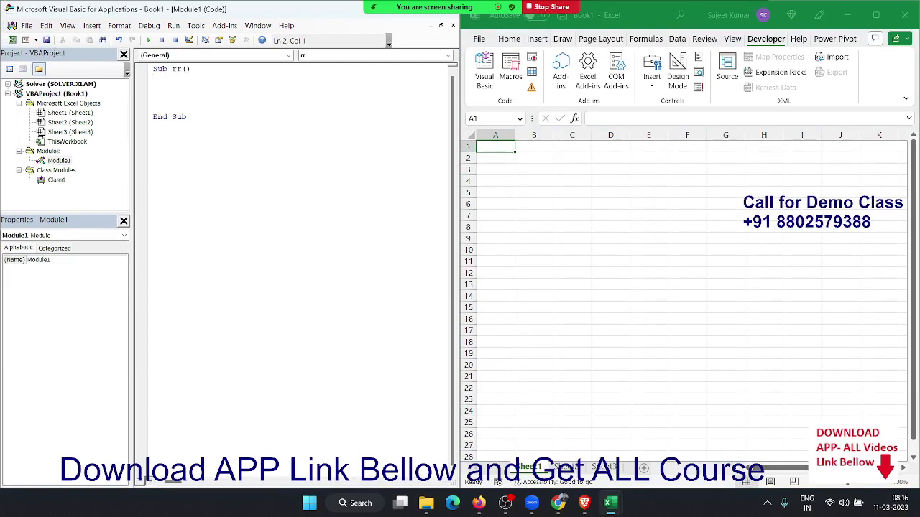
click(153, 88)
Write a For i = 1 To 10 … Next i loop with body cells(i,1).value = i
text(for i = )
text(1 to )
text(10)
key(Return)
key(Return)
key(Return)
key(Return)
text(ne)
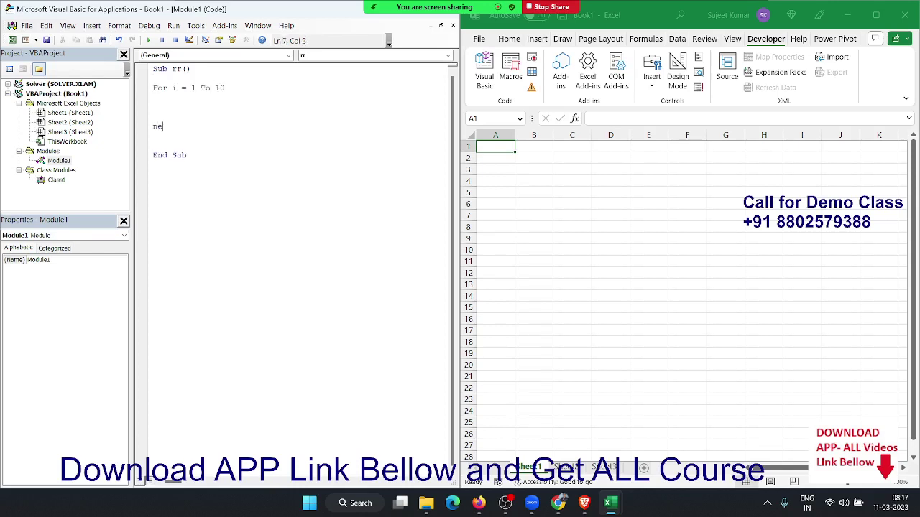
text(xt i)
key(Up)
key(Up)
key(Return)
key(Up)
text(cells()
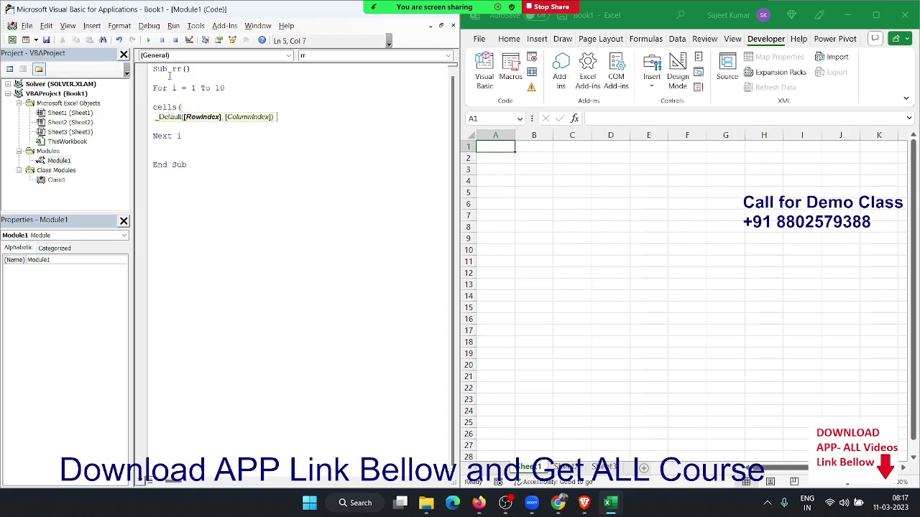
text(i,)
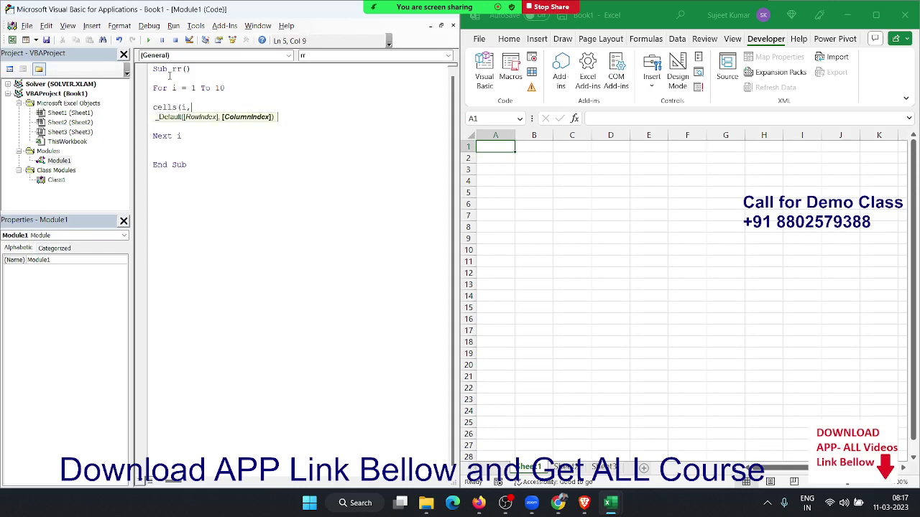
text(1).va)
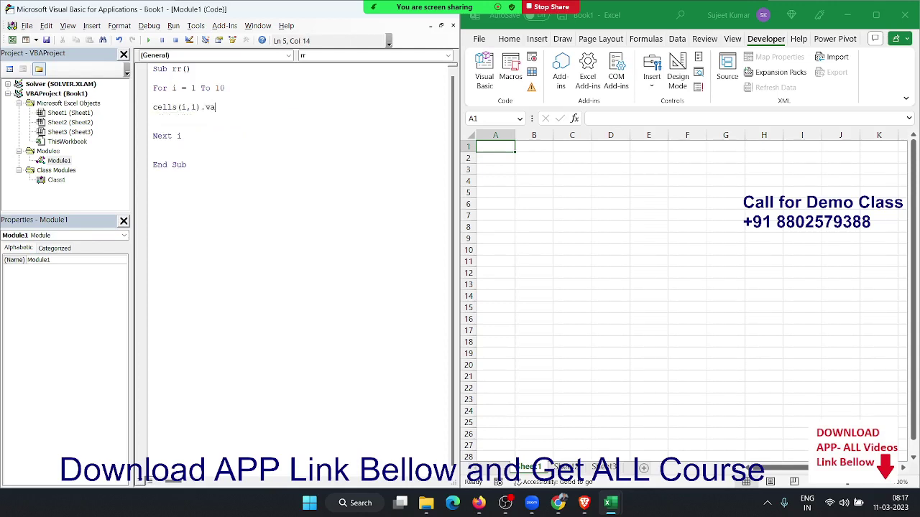
text(lue =)
text(i)
Run the rr macro to fill A1:A10 with the numbers 1 to 10
click(246, 133)
click(149, 40)
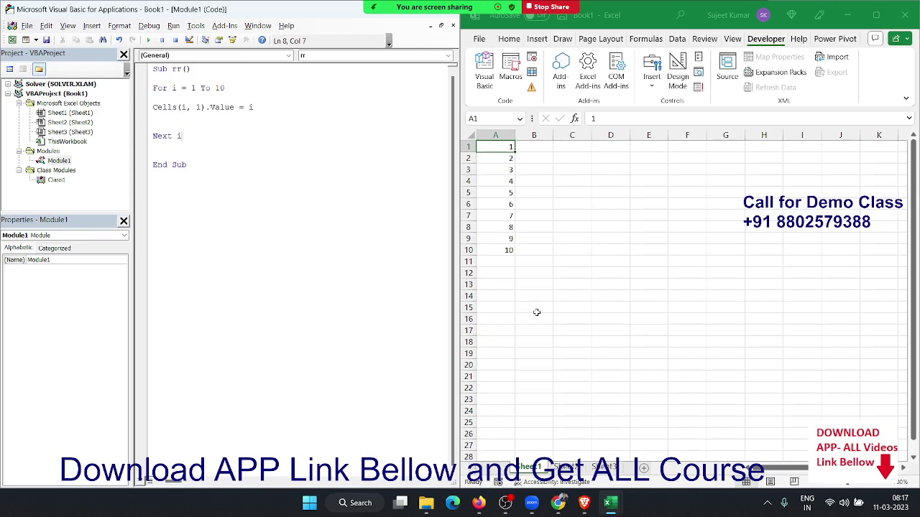
click(325, 224)
Inspect the filled range A1:A10 and column B on the sheet, then return to the rr code
click(485, 251)
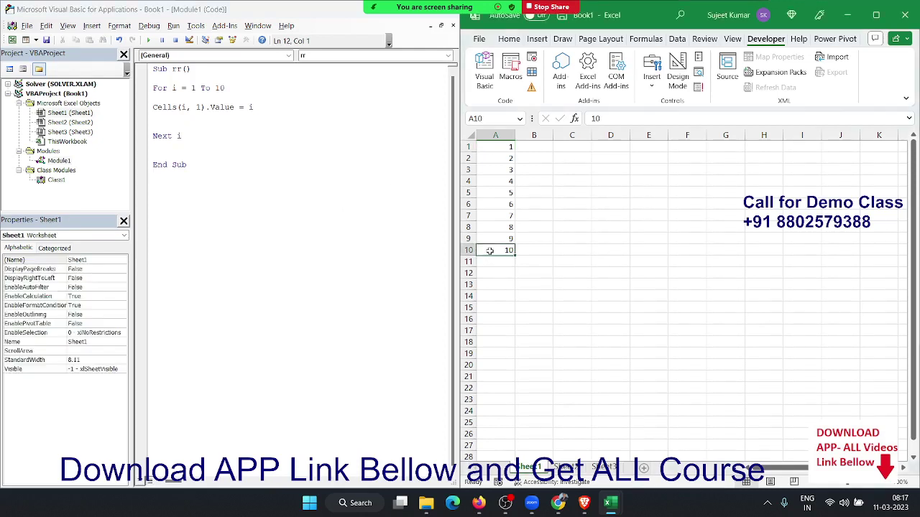
drag(490, 250, 480, 147)
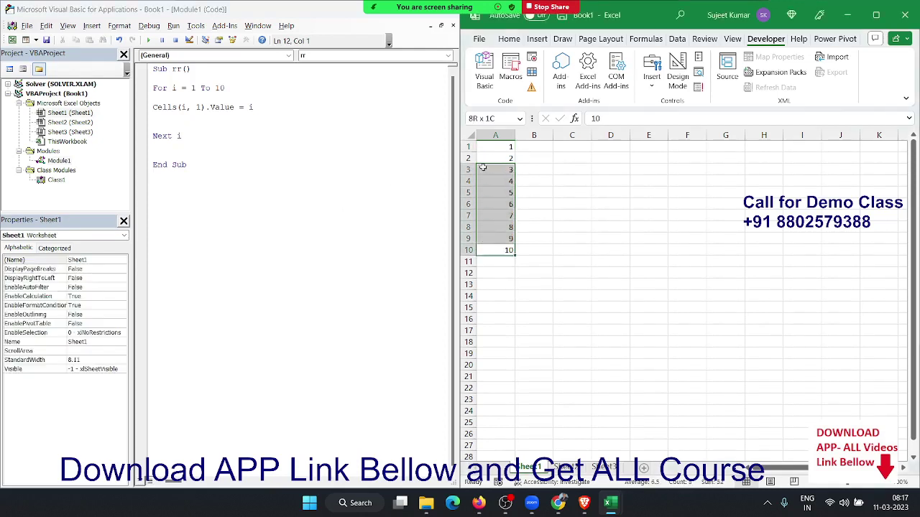
click(529, 148)
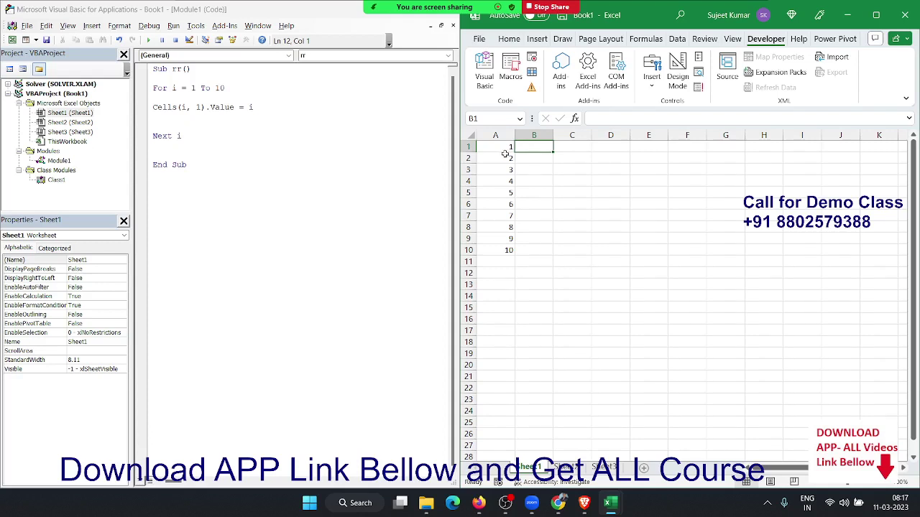
drag(506, 157, 483, 190)
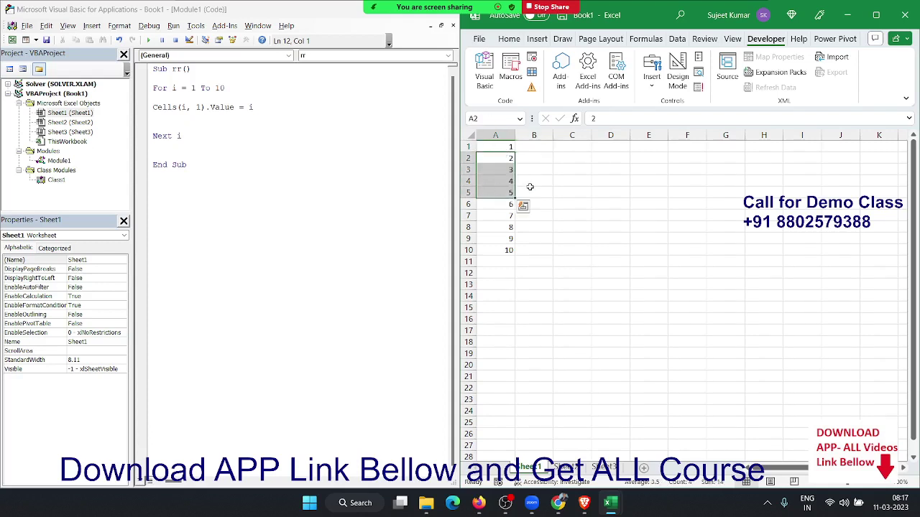
click(545, 135)
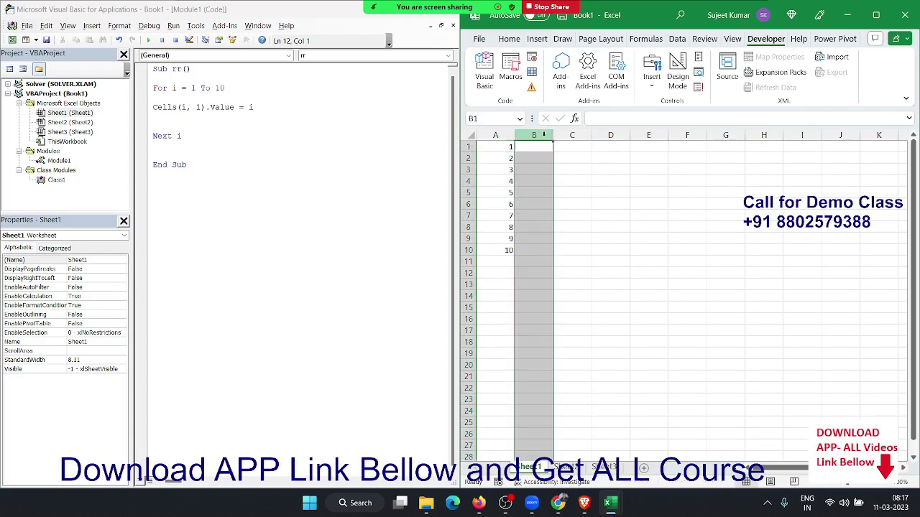
drag(533, 148, 524, 247)
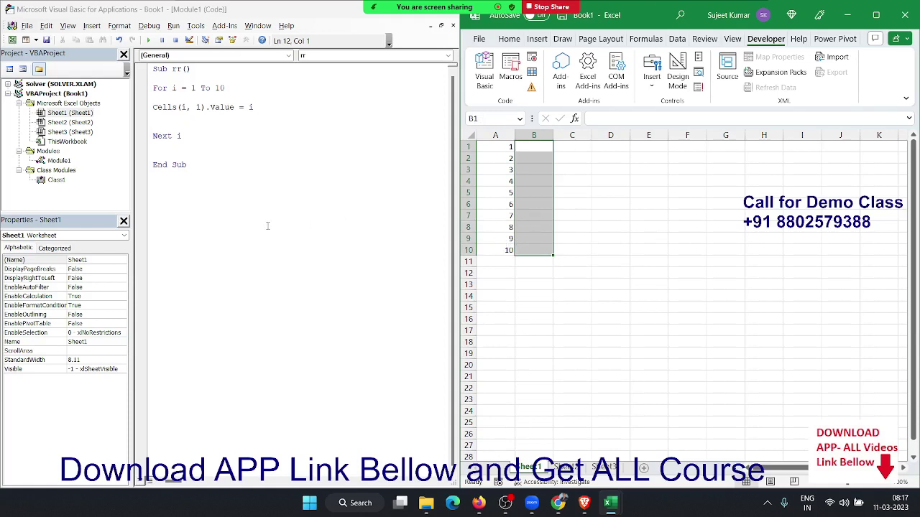
click(225, 201)
click(192, 146)
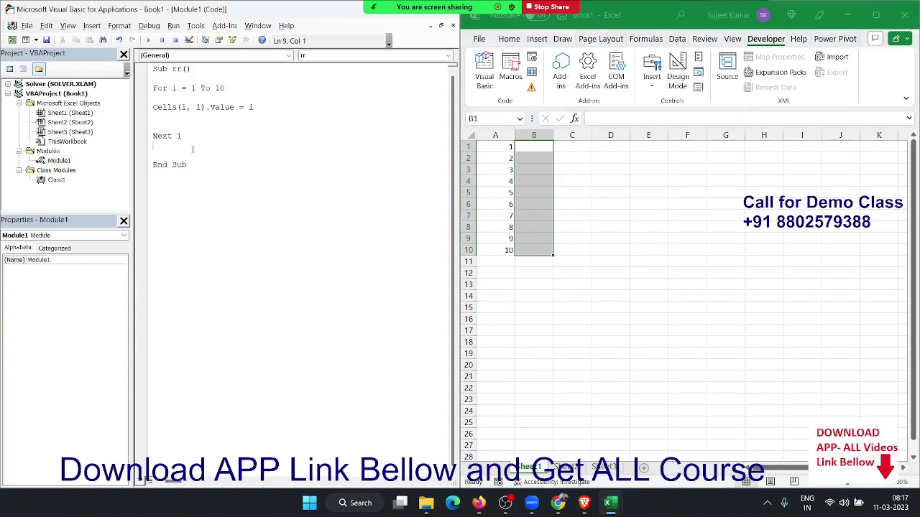
Remove the blank lines in Sub rr and start a new sub rr_1() procedure below it
key(Delete)
key(Delete)
key(Delete)
key(Delete)
key(Up)
key(Up)
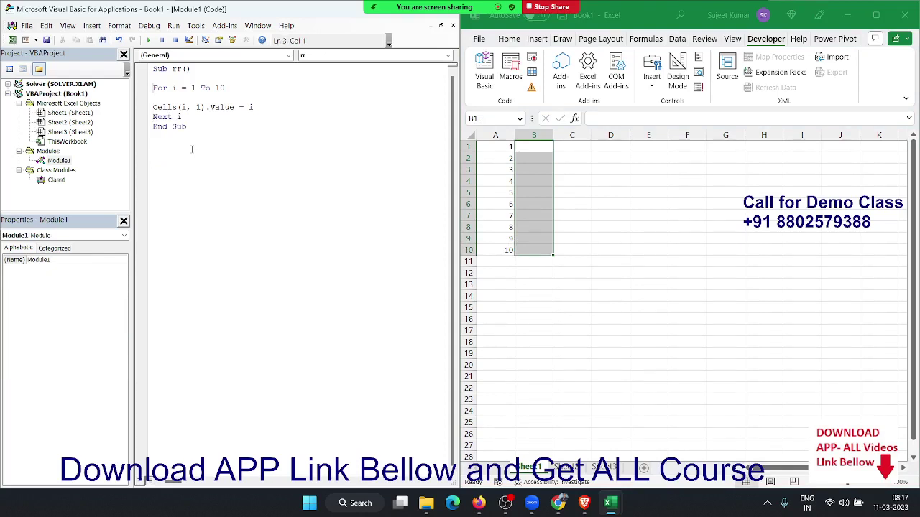
key(Delete)
click(192, 150)
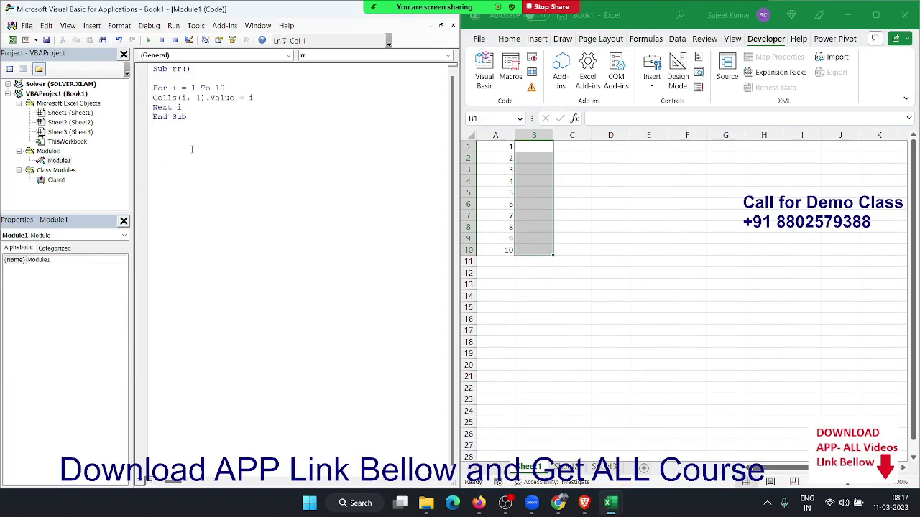
key(Return)
text(sub )
text(r)
text(r1)
text(())
Inside rr_1, declare r As Long and set r = 1
key(Return)
key(Return)
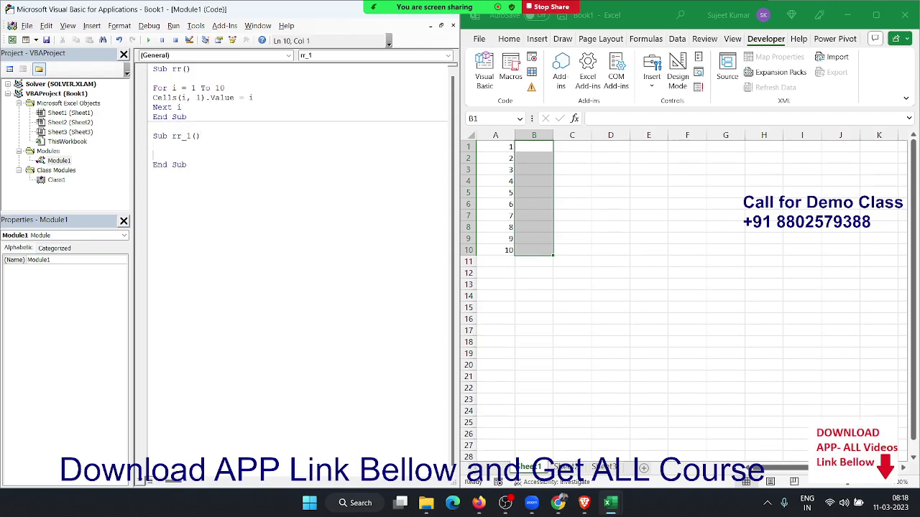
key(Return)
click(154, 155)
click(208, 219)
text(dim r as )
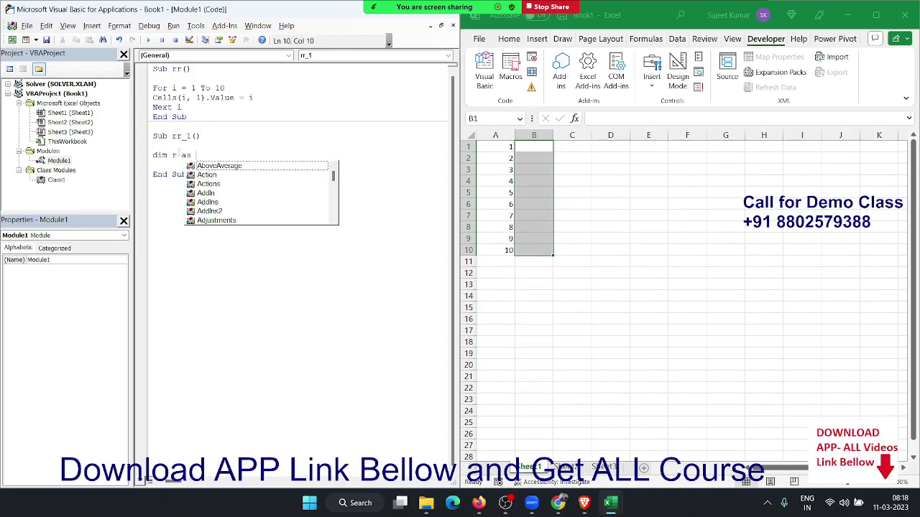
text(lon)
key(Return)
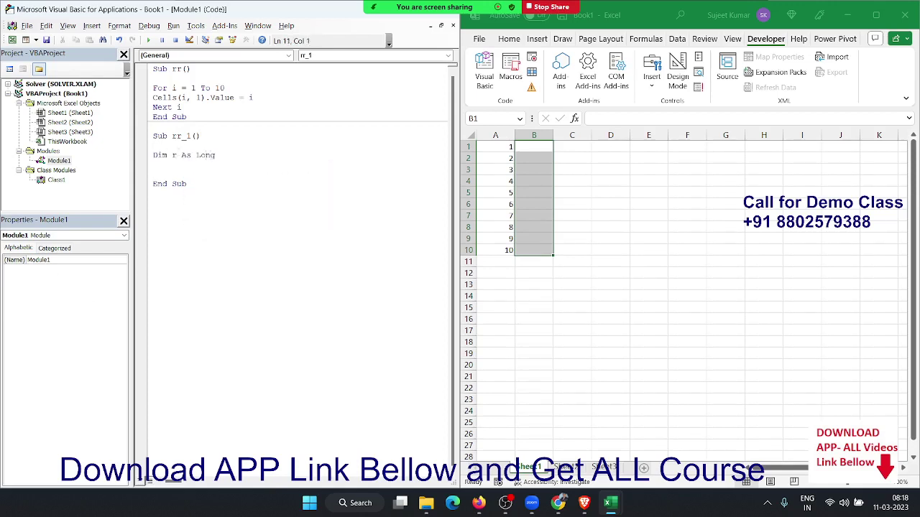
text(r = 1)
key(Return)
key(Return)
key(Return)
Add the Do While Cells(r,1) <> 0 line, removing the stray Then after the compile error
text(dp)
key(BackSpace)
text(o while )
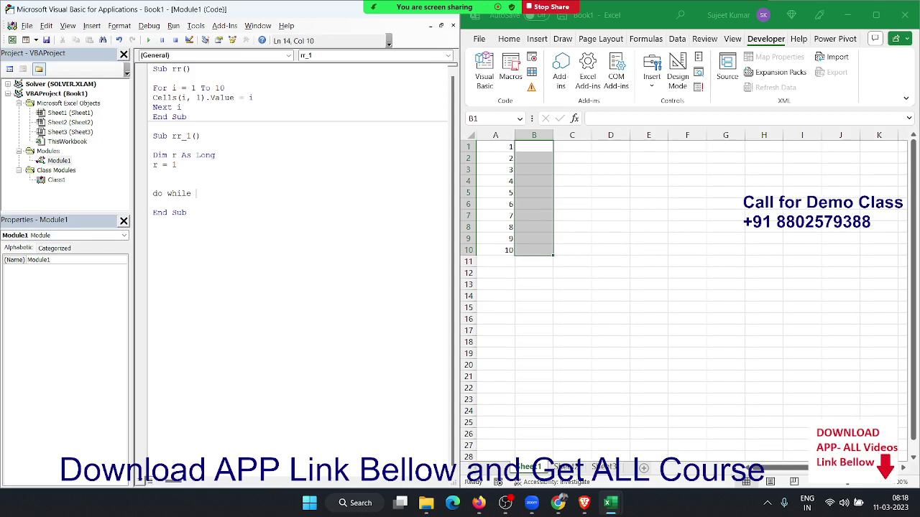
text(cells()
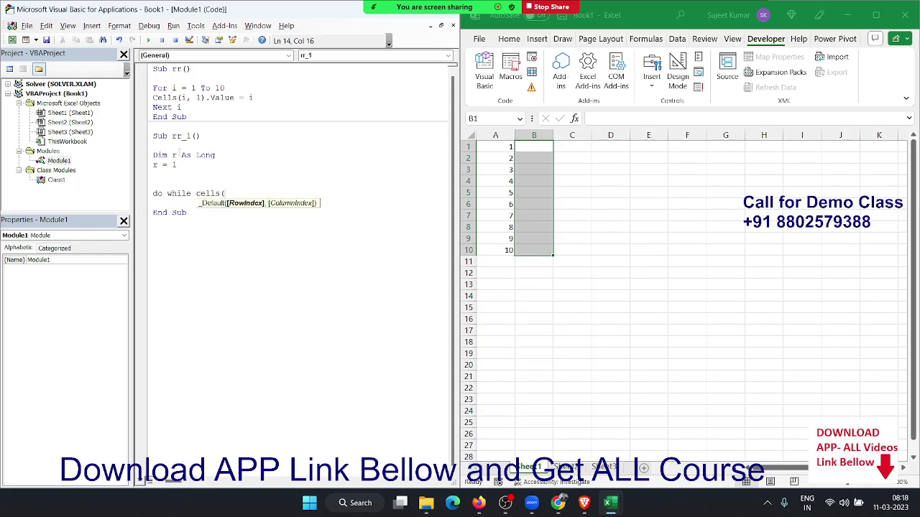
text(r)
text(,1))
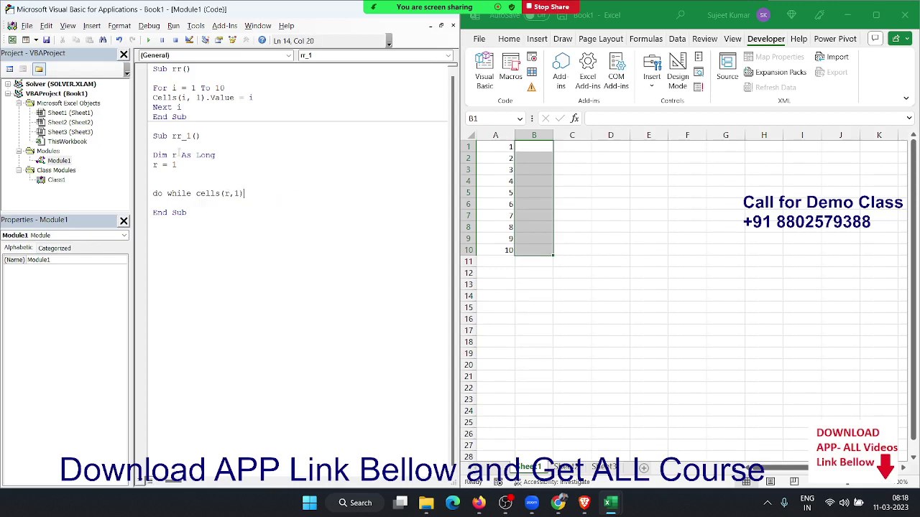
text(<>0)
text( then)
key(Return)
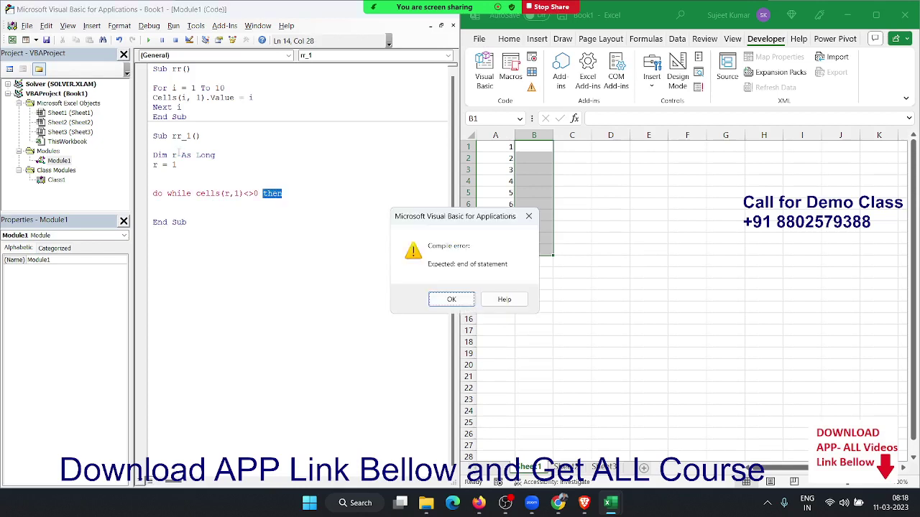
key(Return)
key(BackSpace)
key(Down)
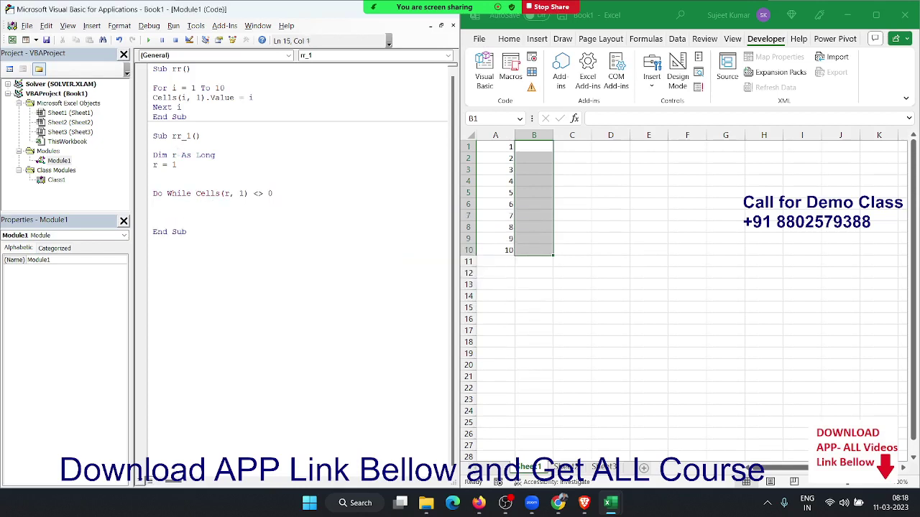
Fill the loop with Cells(r,2).Value = 500 and r = r + 1, closing it with Loop
key(Return)
key(Return)
text(ce)
text(lls()
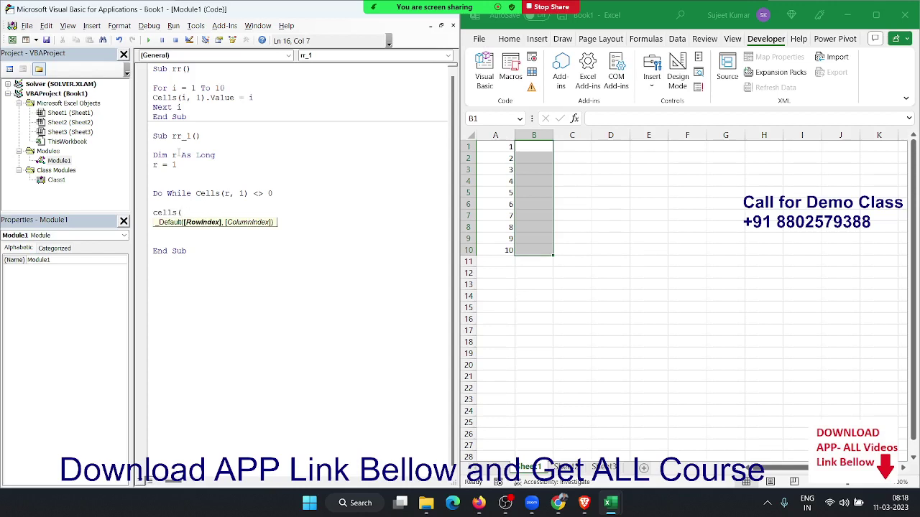
text(r,2)
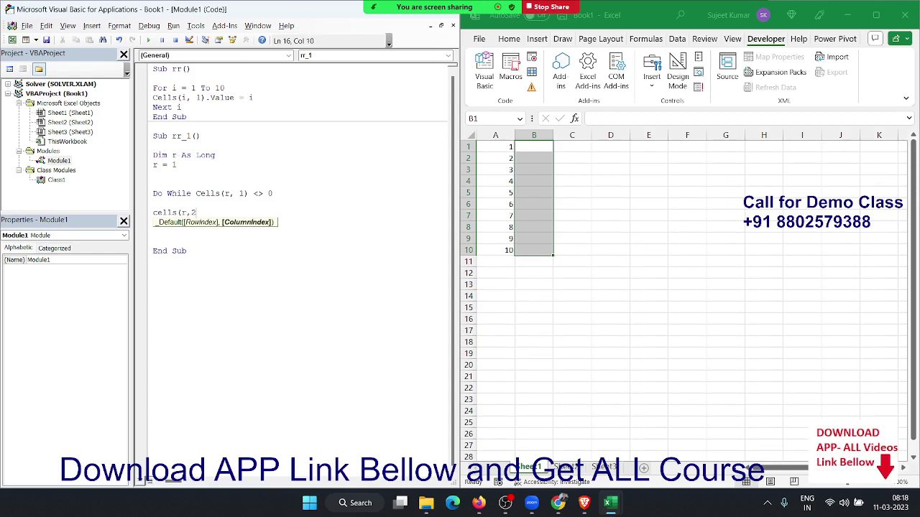
text().valu)
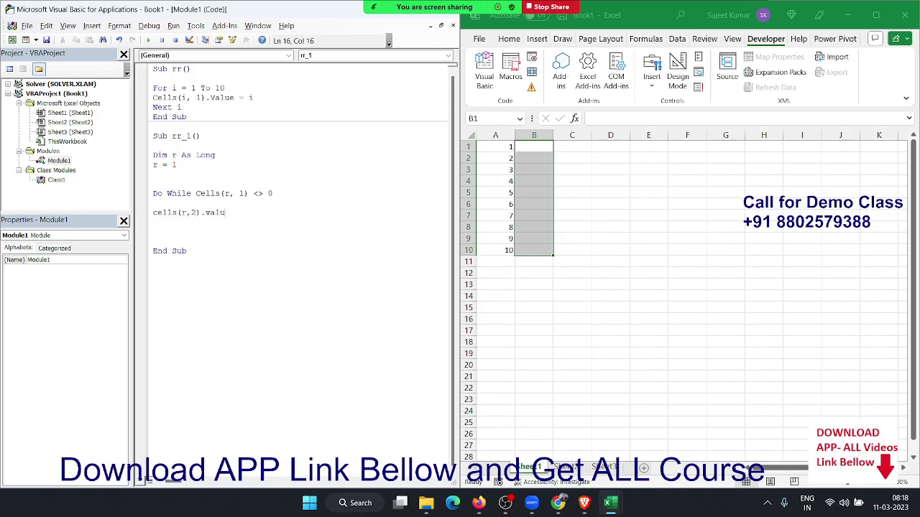
text(e = 5)
text(00)
key(Return)
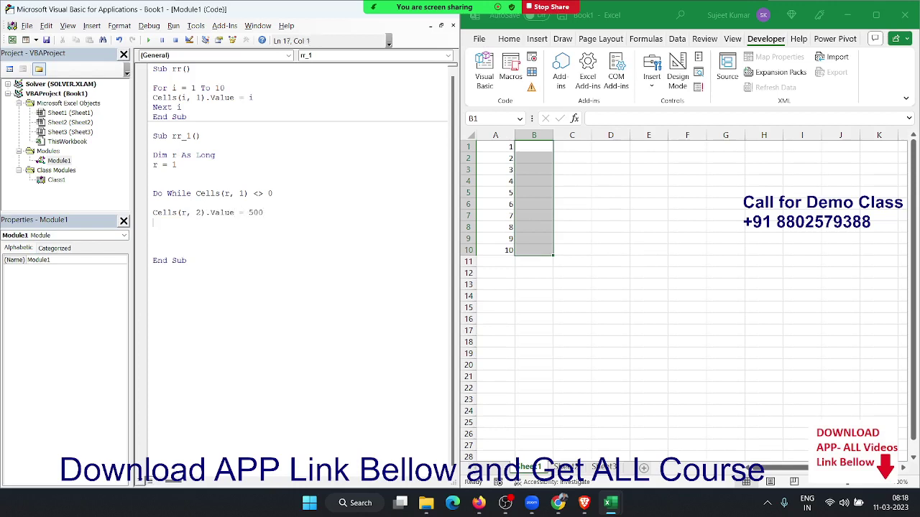
text(r = r + 1)
key(Return)
text(loop)
key(Up)
key(Up)
key(Up)
key(Delete)
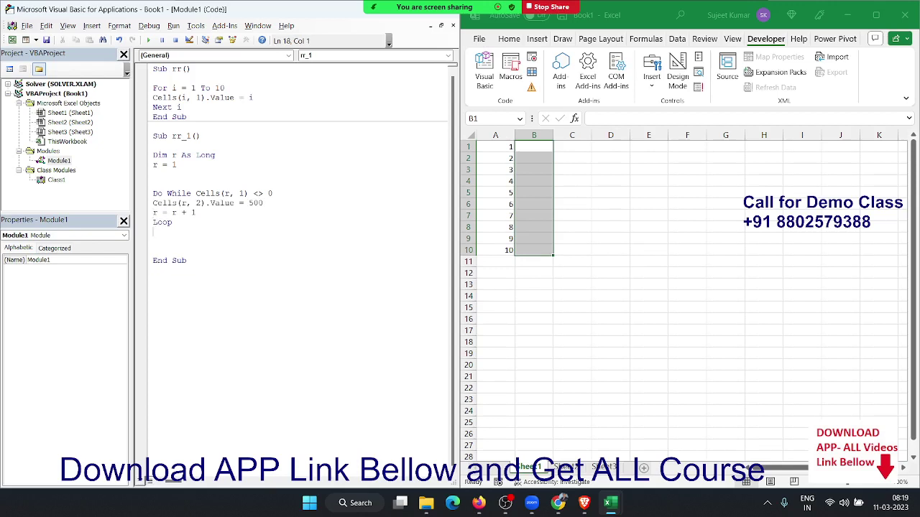
Run rr_1 and check that column B holds 500 beside the numbers in column A
click(207, 184)
click(150, 40)
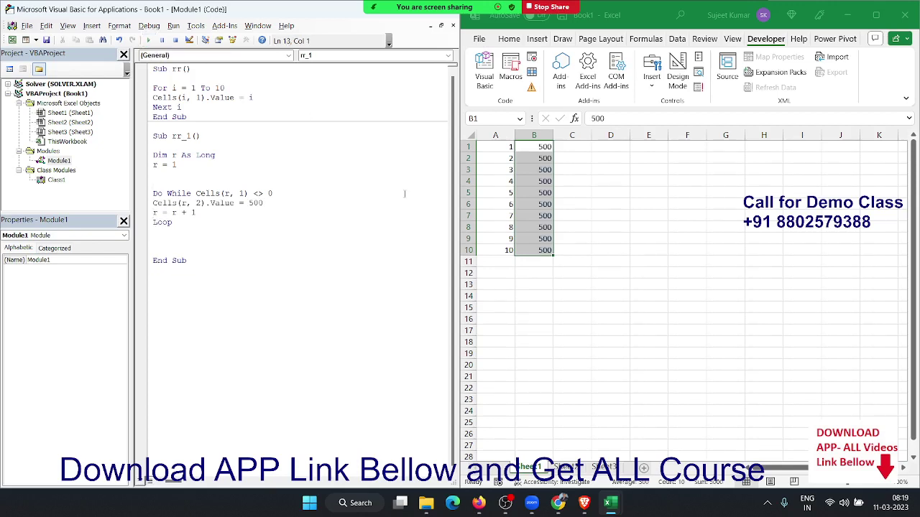
click(569, 298)
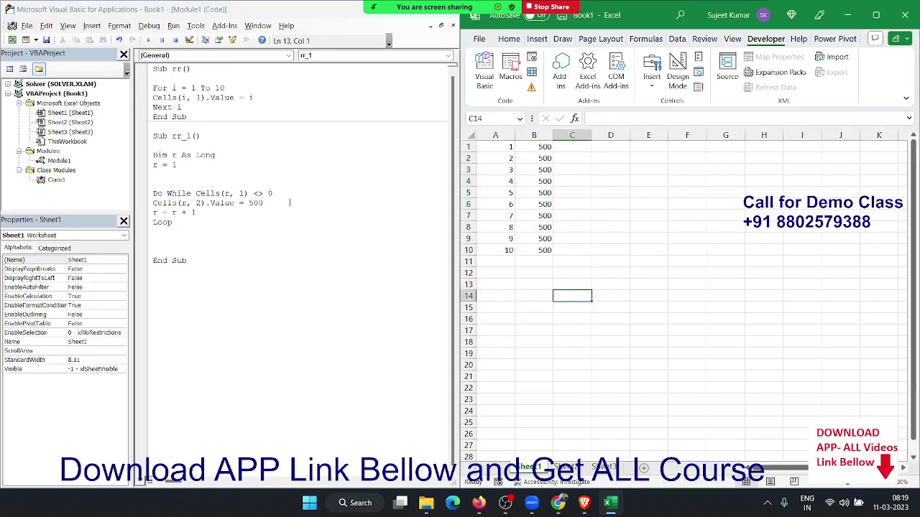
drag(196, 213, 152, 213)
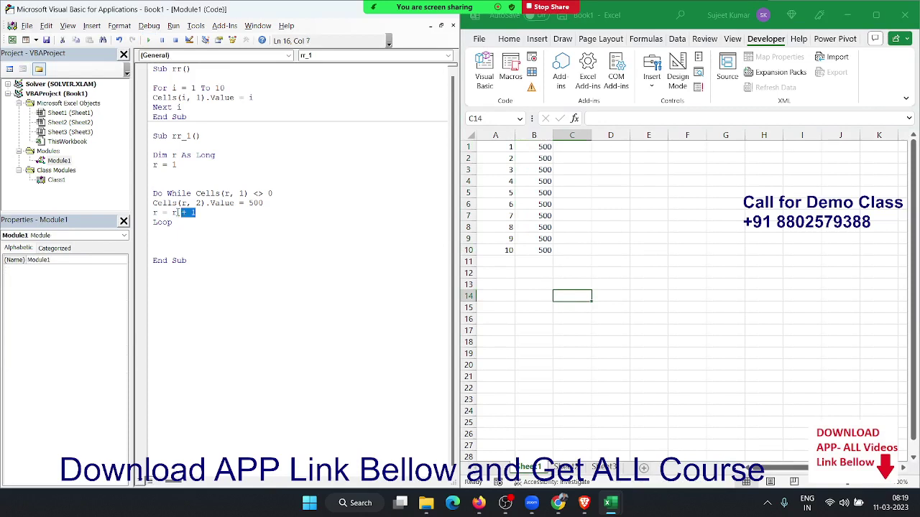
click(483, 146)
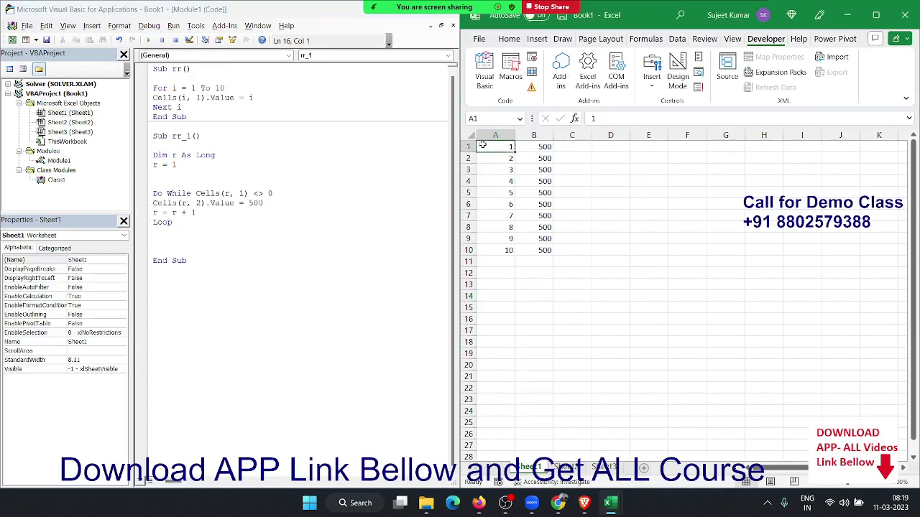
key(Down)
key(Down)
key(Down)
key(Down)
key(Down)
key(Down)
key(Down)
key(Down)
key(Down)
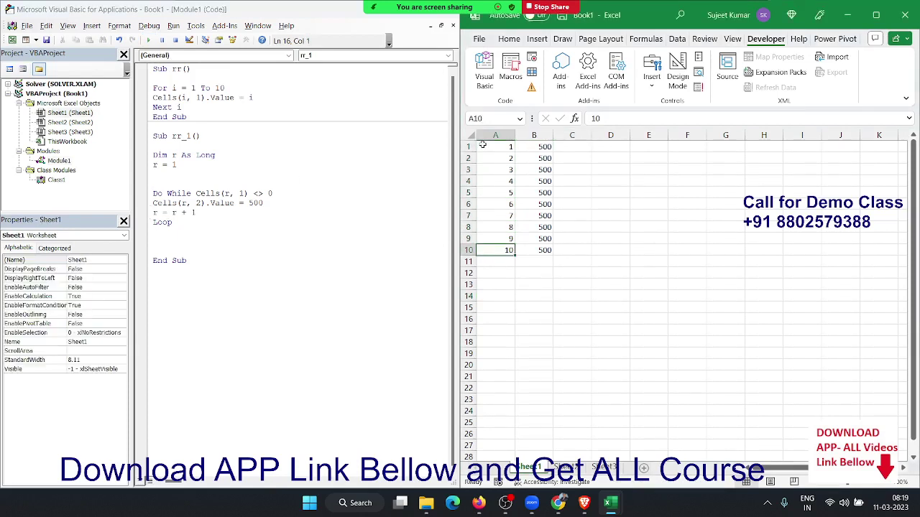
key(Down)
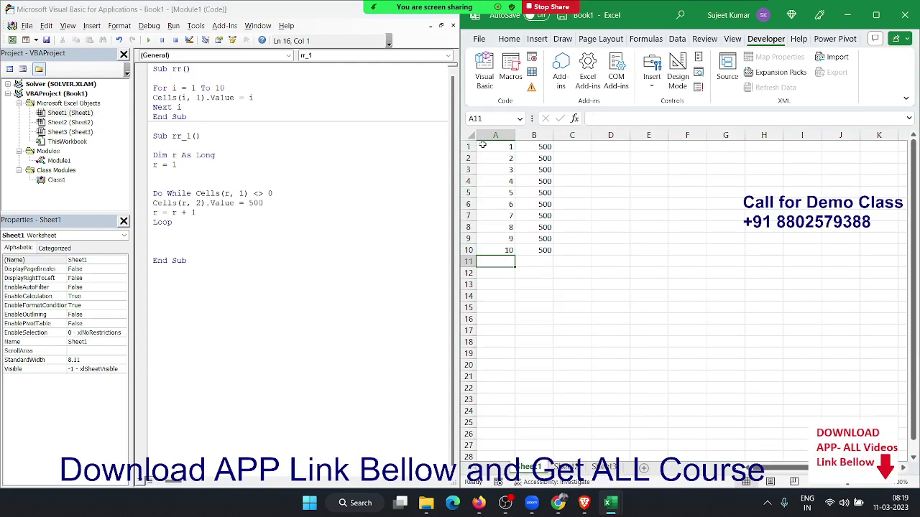
Review rr_1's loop body, then start a new sub rr_2() procedure below it
click(217, 204)
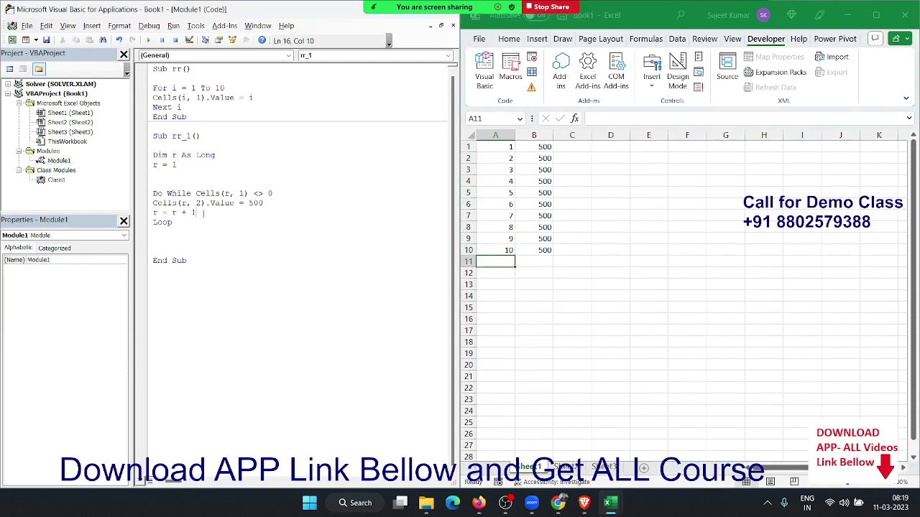
mouse_move(195, 213)
mouse_down()
mouse_move(164, 207)
mouse_move(263, 194)
mouse_up()
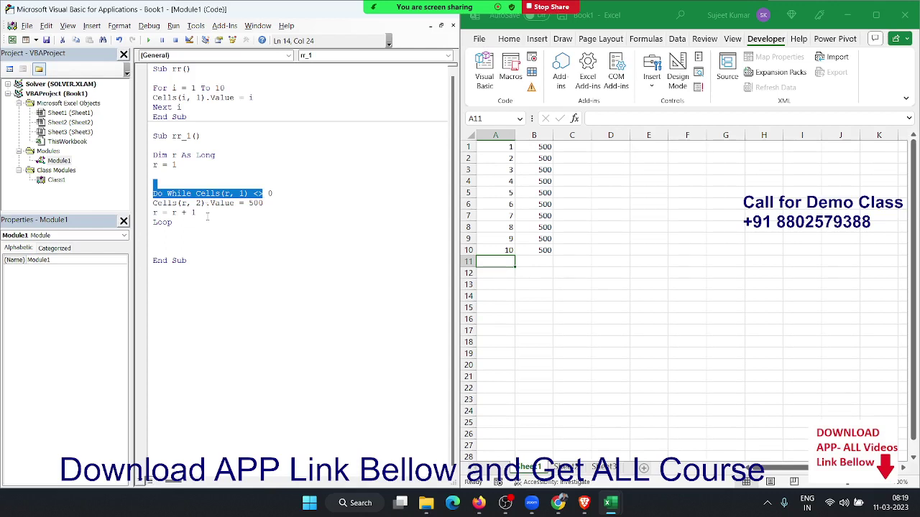
click(263, 203)
click(213, 221)
click(223, 244)
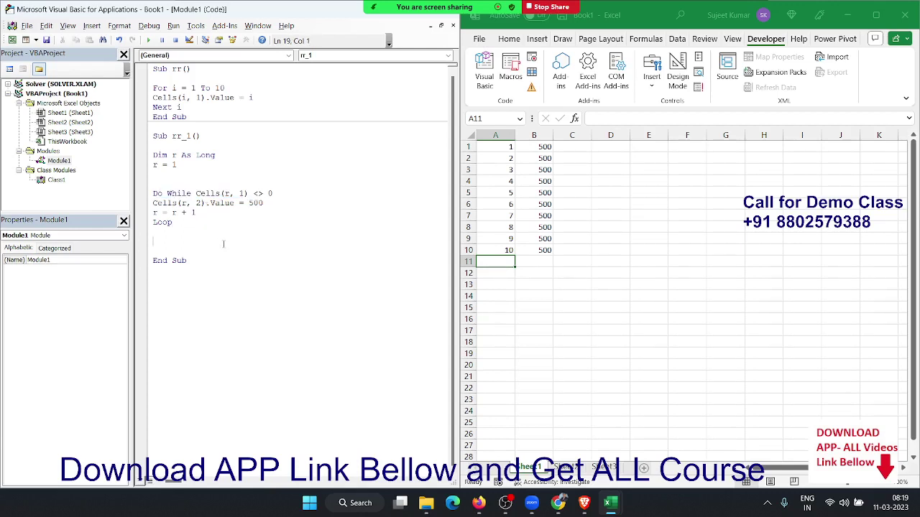
click(191, 270)
key(Return)
text(su)
text(rr )
text(2())
In rr_2, declare n As String and add a Do While n <> "" line
key(Return)
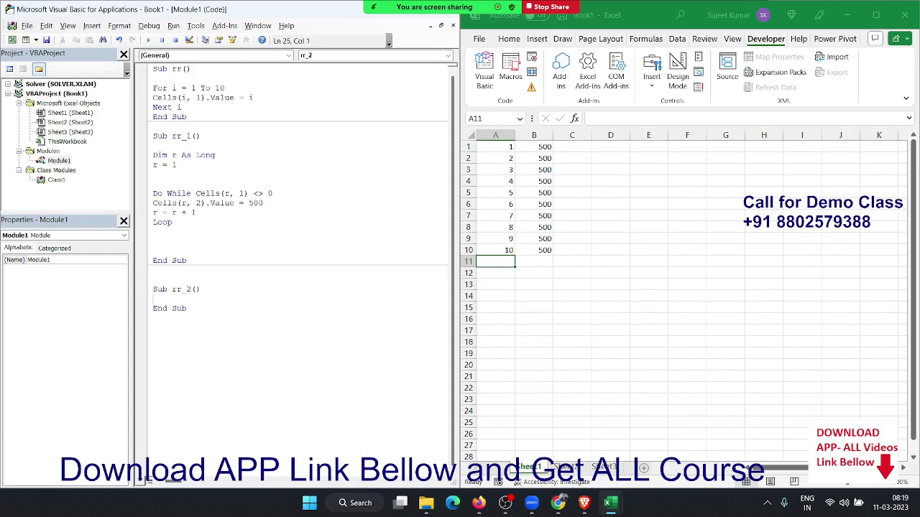
key(Return)
key(Return)
key(Return)
key(Return)
key(Up)
key(Up)
key(Up)
text(dim)
text(n as )
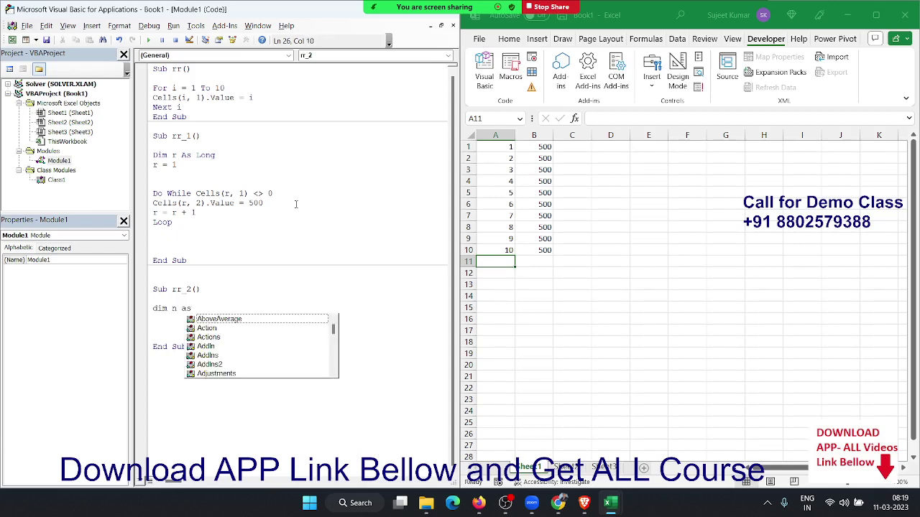
text(str)
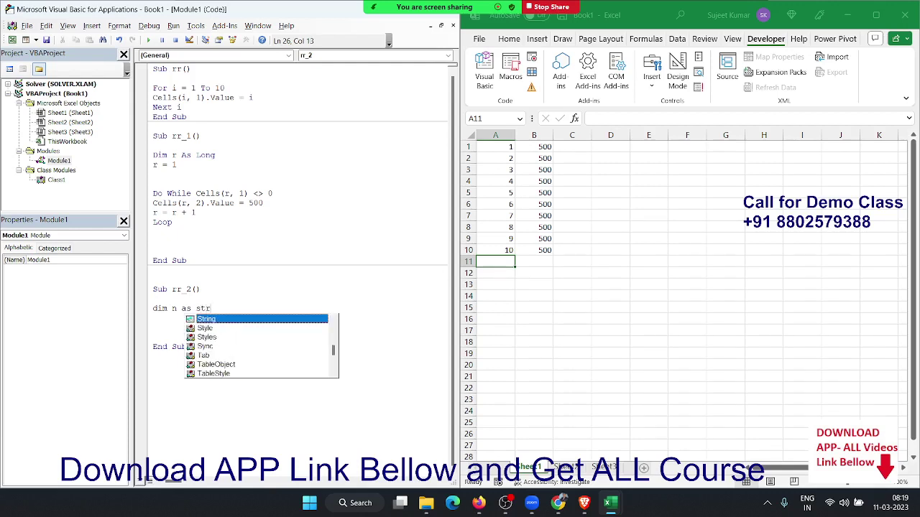
key(Tab)
key(Return)
key(Return)
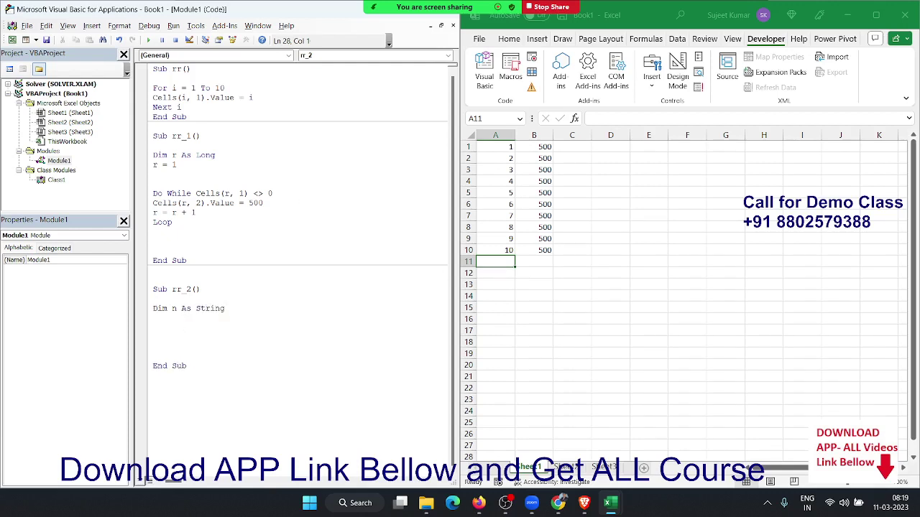
text(d)
text(ow)
text(hile n)
text(<>"")
key(Return)
Put n = InputBox("Enter Name") inside the loop and close it with Loop
text(n)
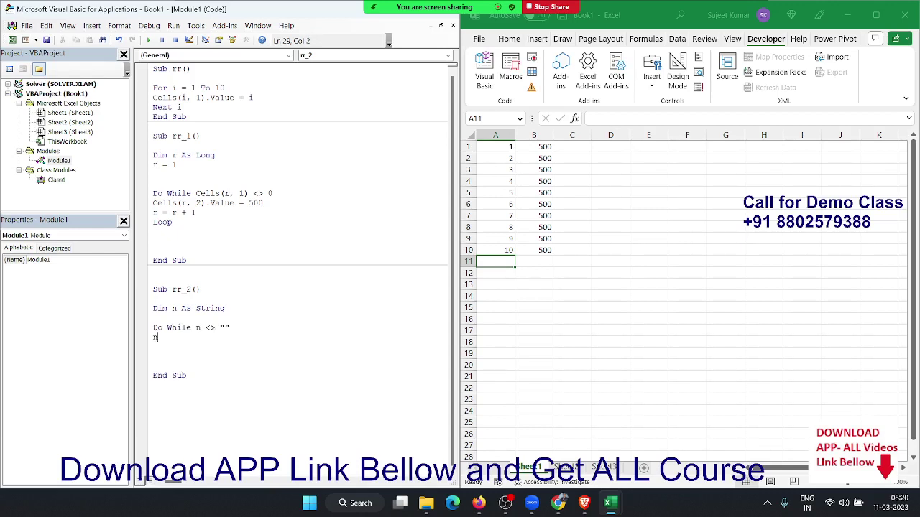
text(=in)
text(put)
text(box)
text(("Enter )
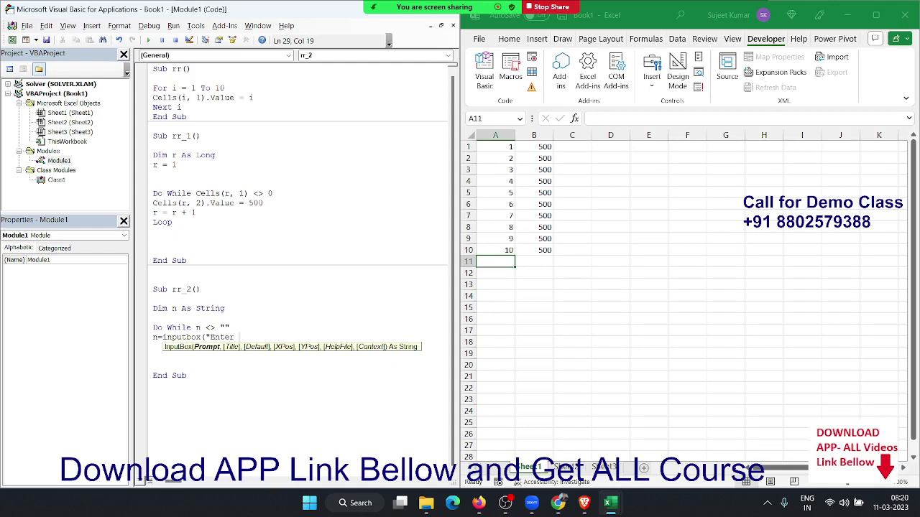
text(Name")
text())
key(Return)
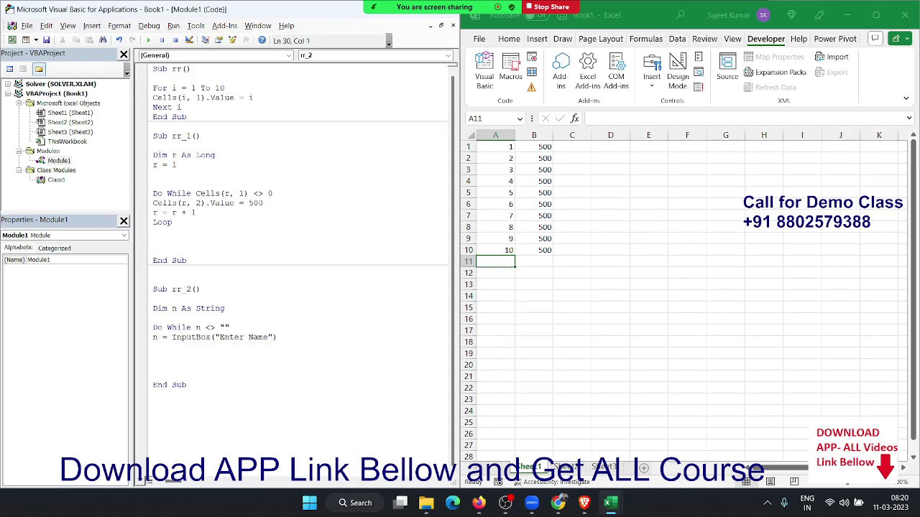
text(Loop)
key(Return)
Change rr_2's Do While condition from n <> "" to n = ""
click(199, 327)
drag(216, 328, 206, 328)
text(=)
click(181, 318)
Run rr_2 and submit the Enter Name prompt empty several times to show it re-asks
click(148, 41)
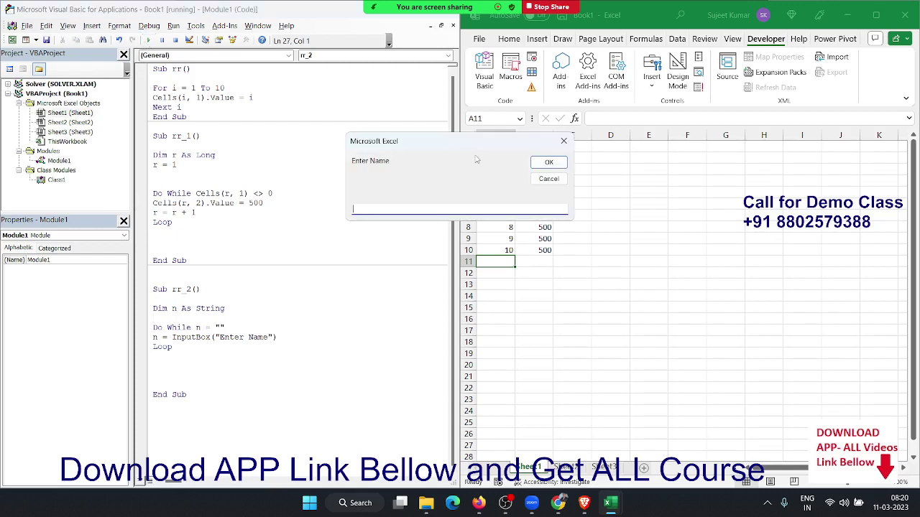
mouse_move(460, 146)
mouse_down()
mouse_move(453, 211)
mouse_move(426, 234)
mouse_up()
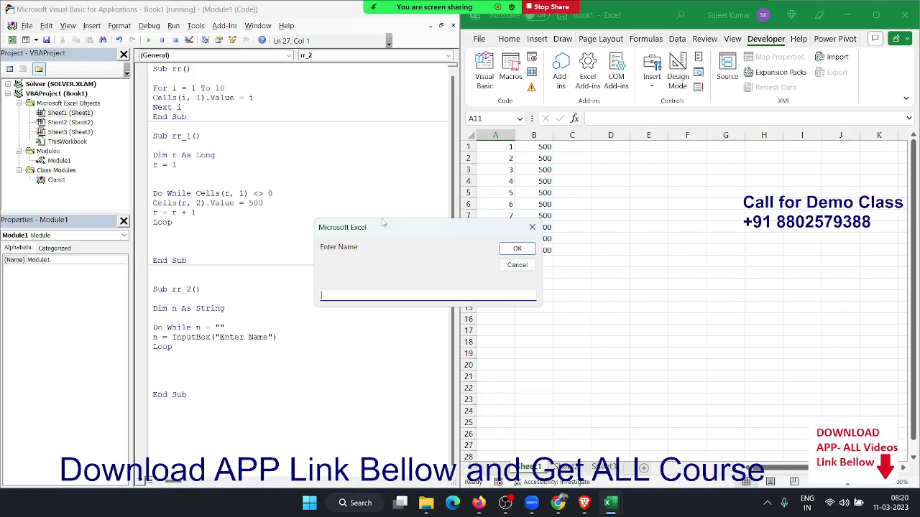
mouse_move(384, 227)
mouse_down()
mouse_move(615, 210)
mouse_move(533, 230)
mouse_up()
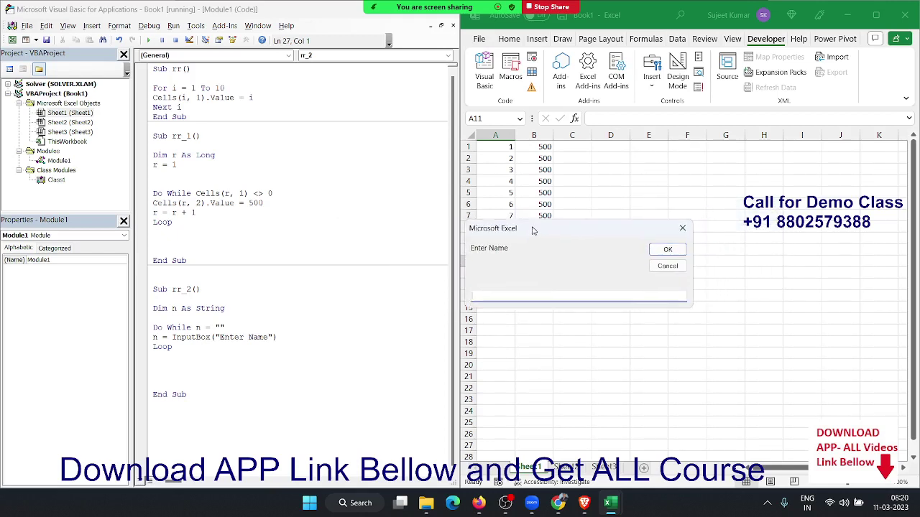
click(678, 255)
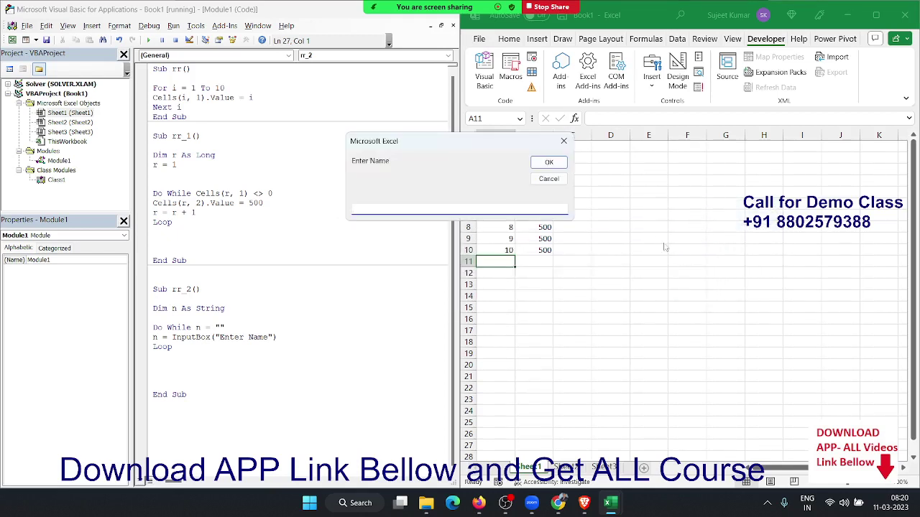
click(559, 164)
click(546, 182)
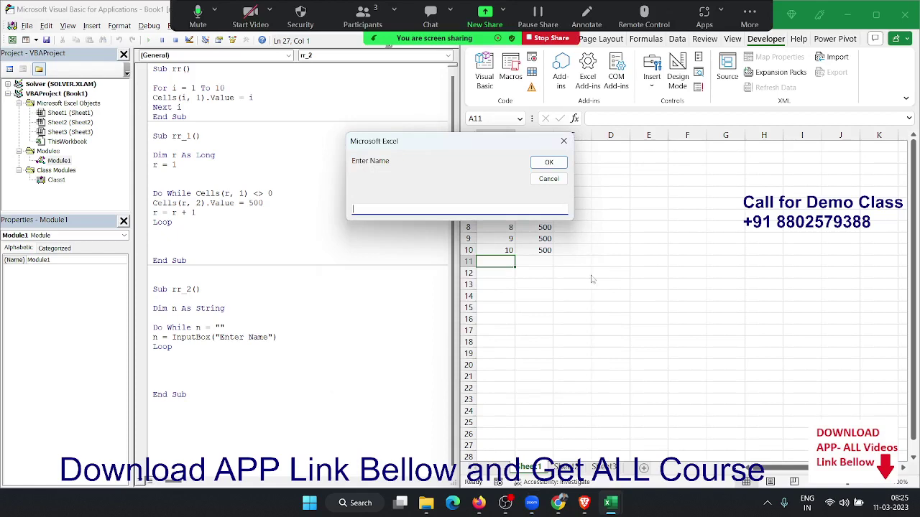
click(555, 166)
click(554, 165)
Enter a name in the Enter Name prompt to end the rr_2 loop
text(Pu)
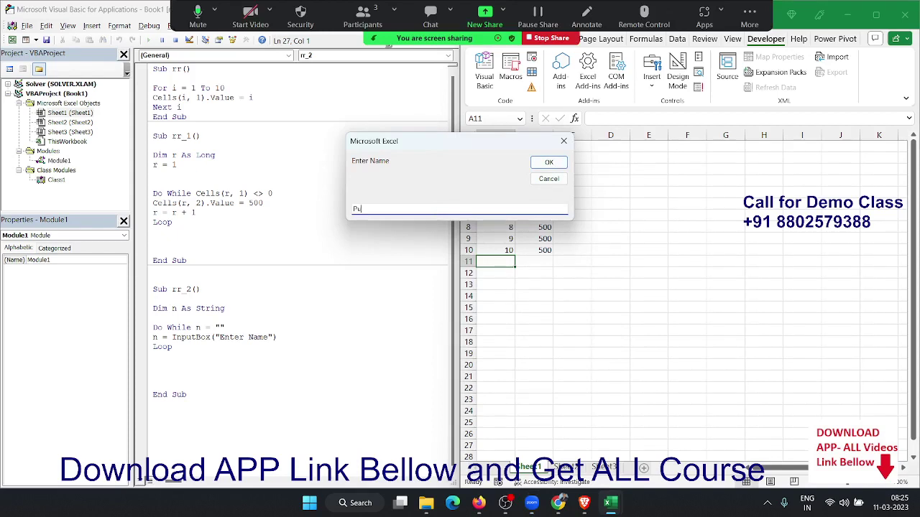
text(ja)
click(549, 162)
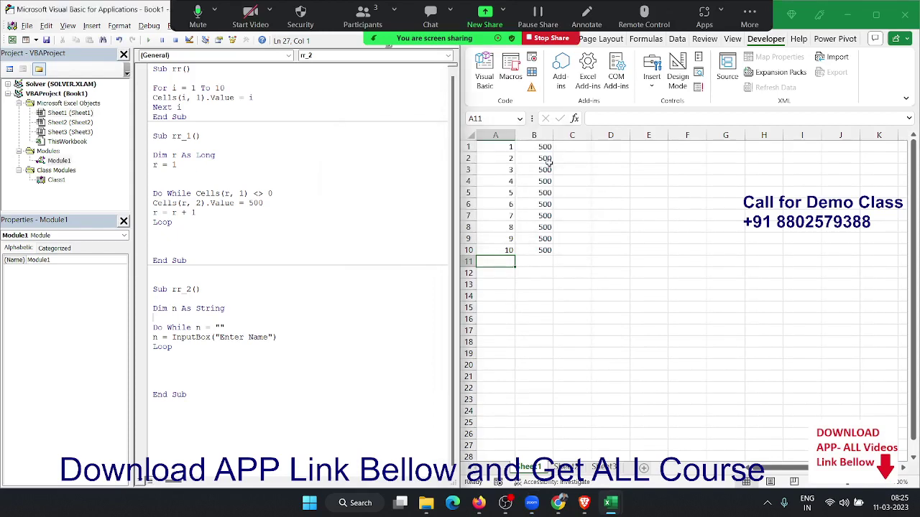
scroll(495, 181, down, 2)
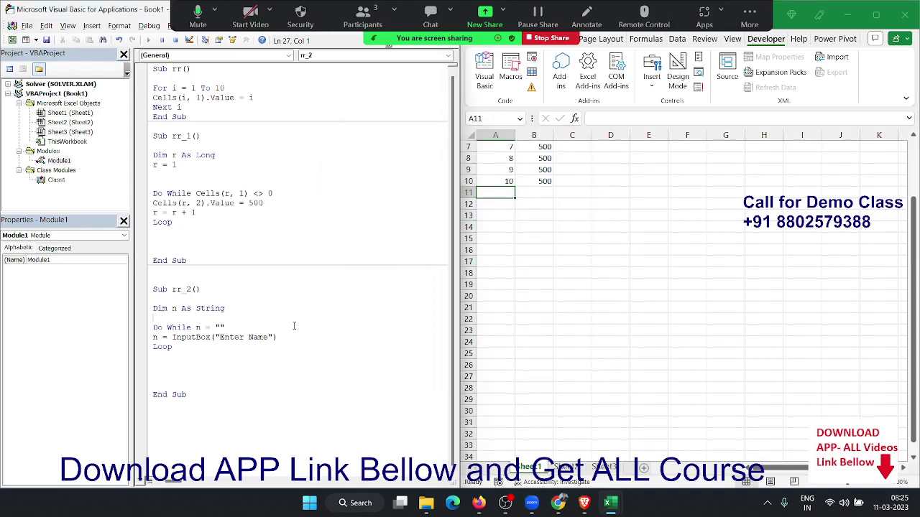
Below rr_2, add Sub rr_6 containing n = InputBox("Enter Name")
click(217, 402)
key(Return)
text(sub )
text(rr_)
text(6()
key(Return)
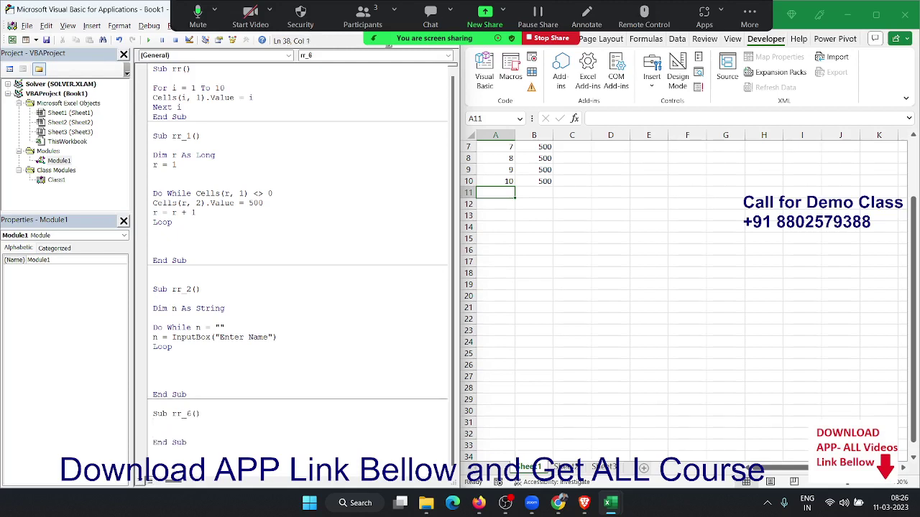
text(n=)
text(inp)
text(utbox)
text(("E)
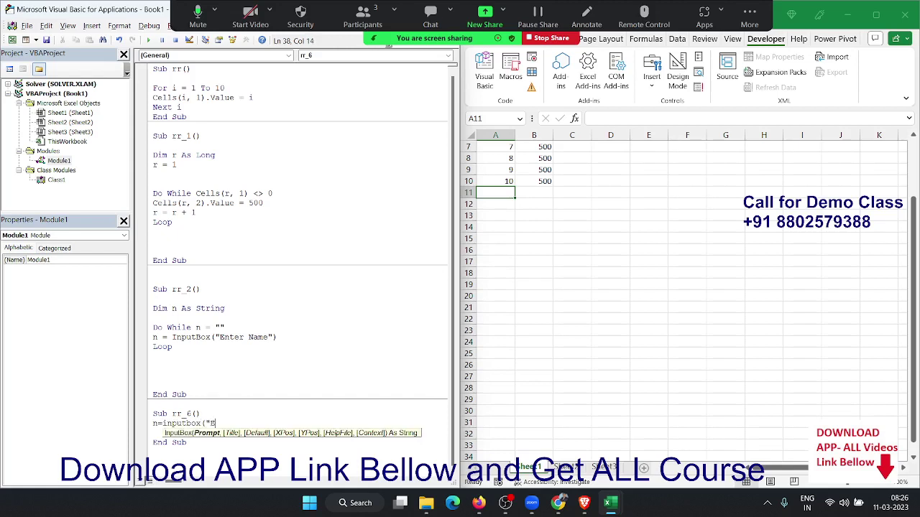
text(nter Name)
text("))
key(Return)
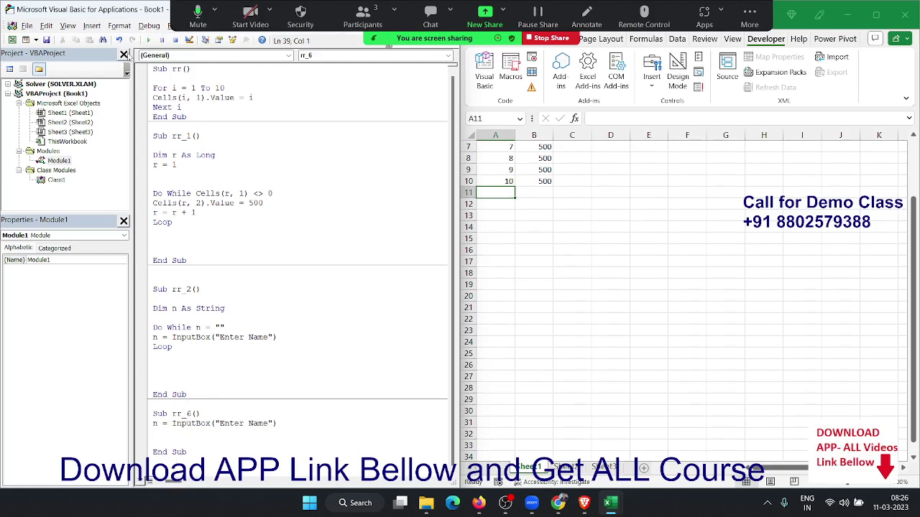
click(151, 41)
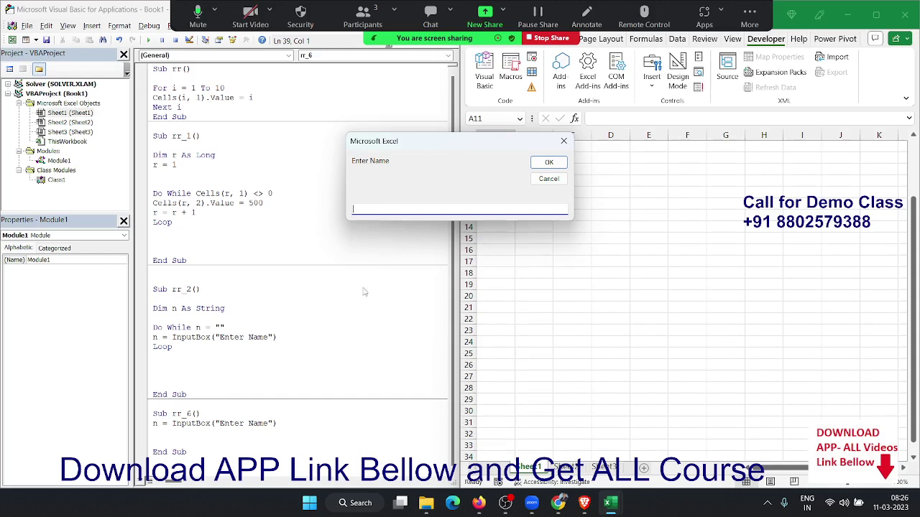
click(159, 426)
click(550, 179)
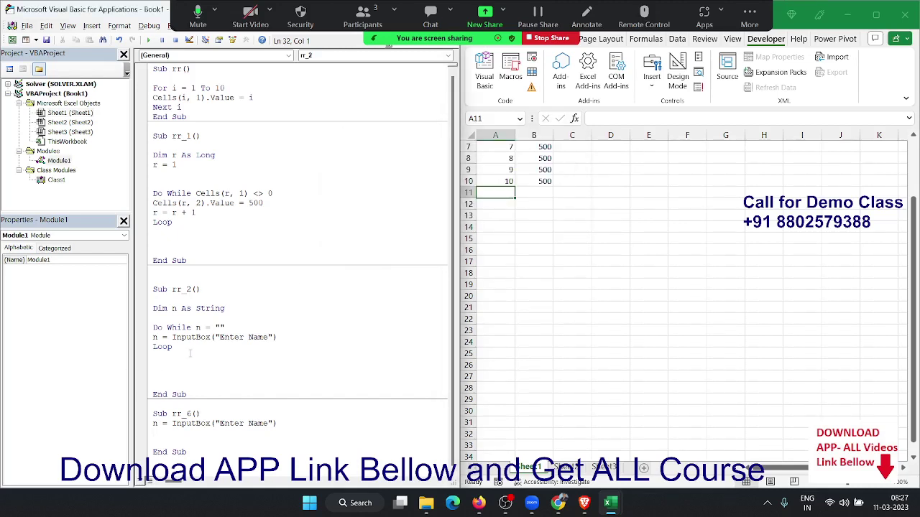
drag(196, 328, 229, 327)
click(229, 328)
drag(225, 328, 195, 328)
click(173, 346)
click(153, 346)
double_click(163, 108)
double_click(172, 346)
double_click(179, 328)
click(197, 328)
drag(197, 328, 284, 336)
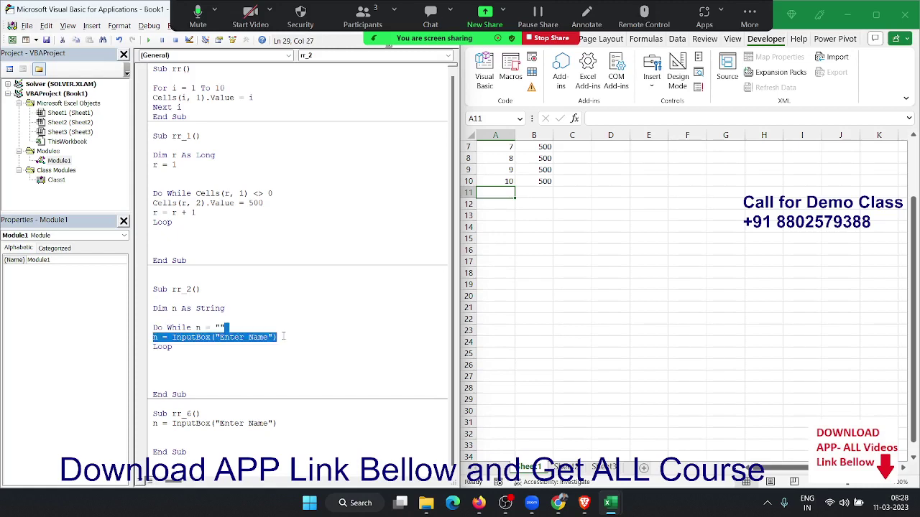
click(187, 352)
drag(158, 352, 152, 347)
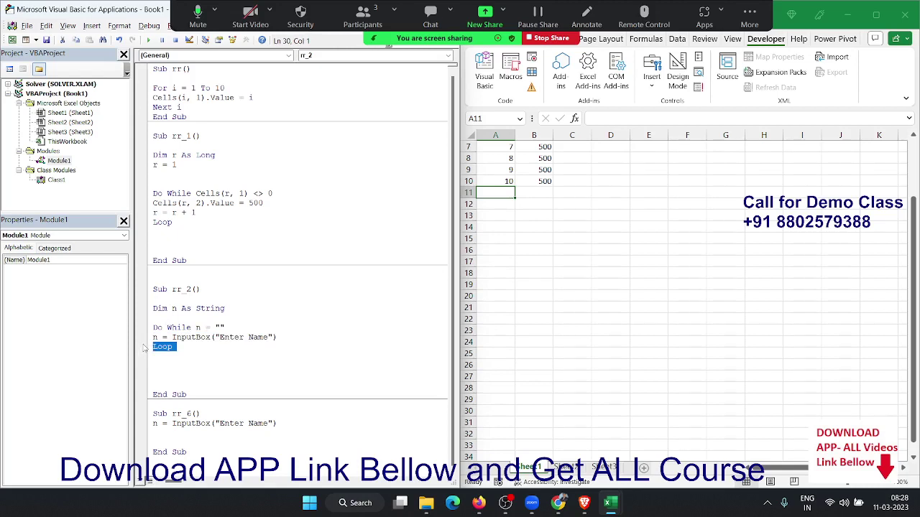
drag(188, 395, 153, 290)
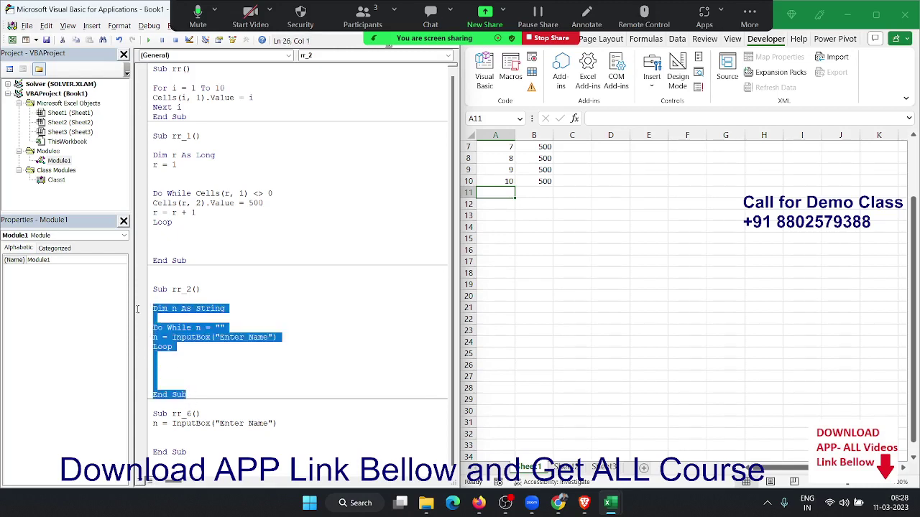
Paste a copy of rr_2 below it and change its While to Until
click(188, 394)
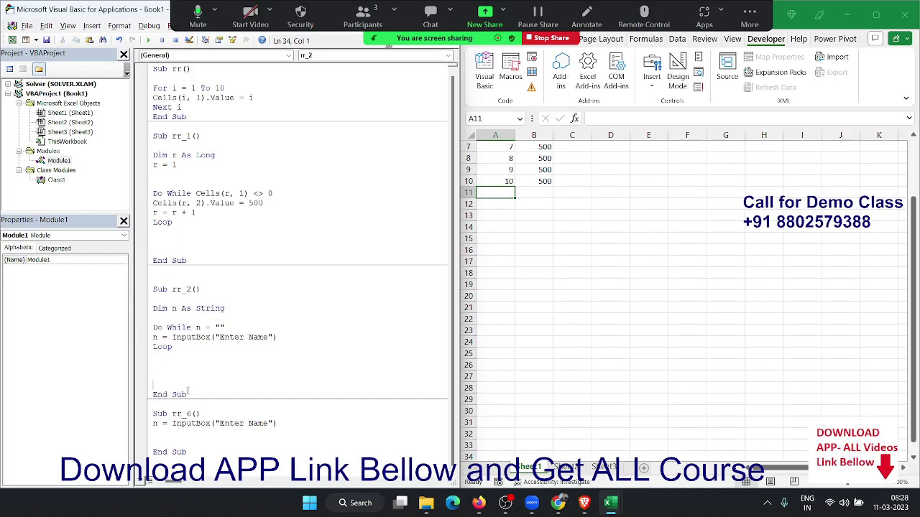
key(Return)
text(Sub rr_2()  Dim n As String  Do While n = "" n = InputBox("Enter Name") Loop     End Sub)
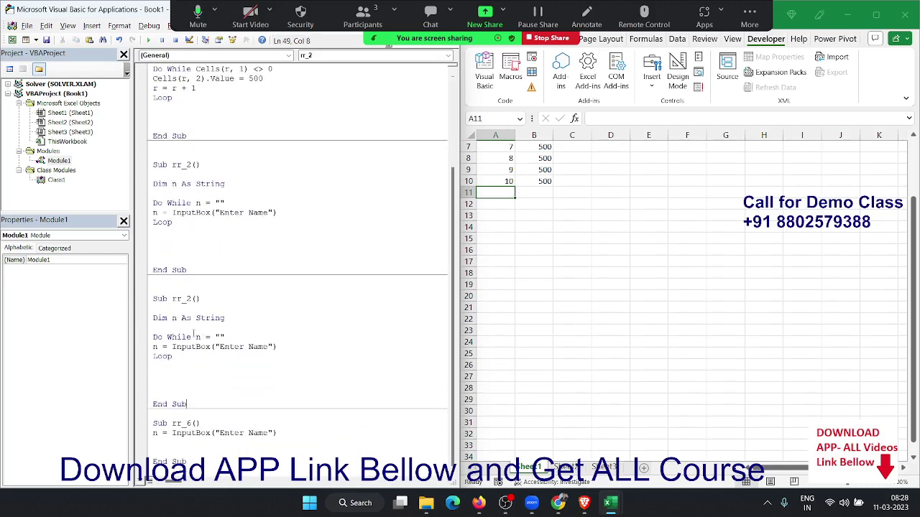
double_click(182, 337)
text(until)
click(186, 366)
Dismiss the ambiguous name error, rename the copy to rr_3, and run it
click(148, 41)
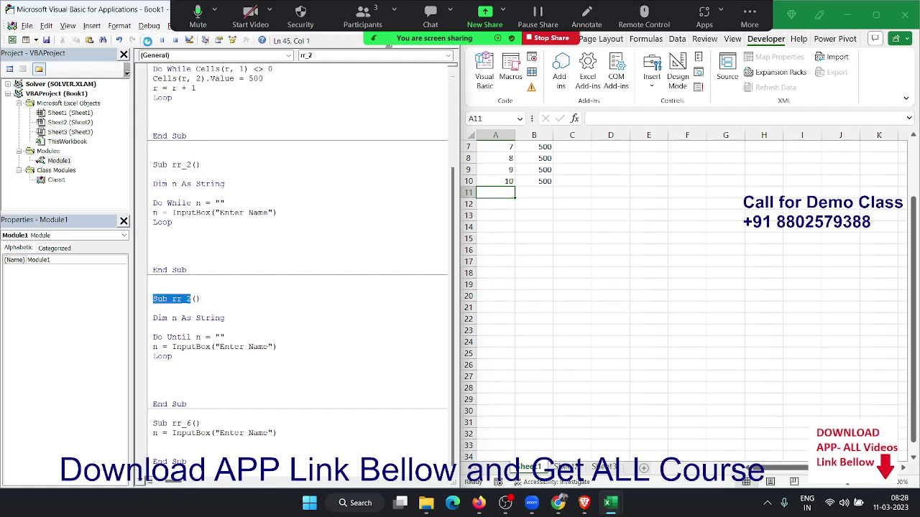
click(459, 301)
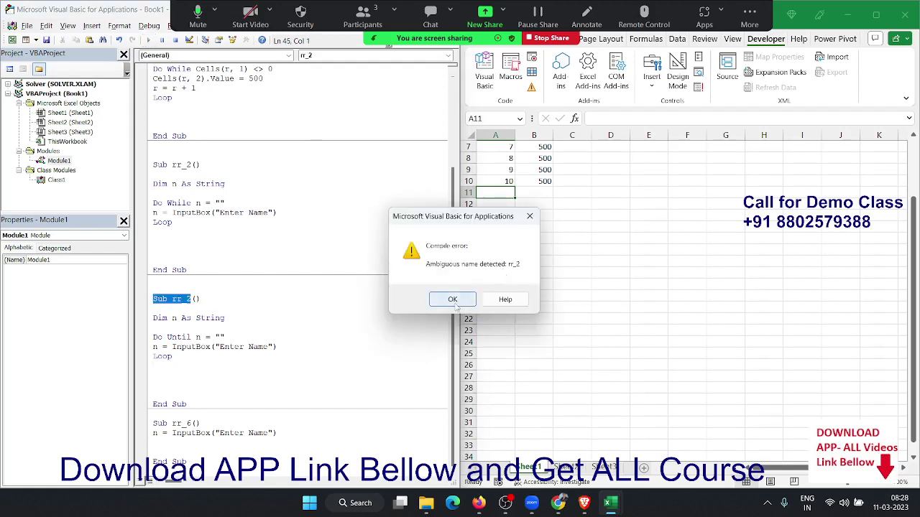
click(188, 299)
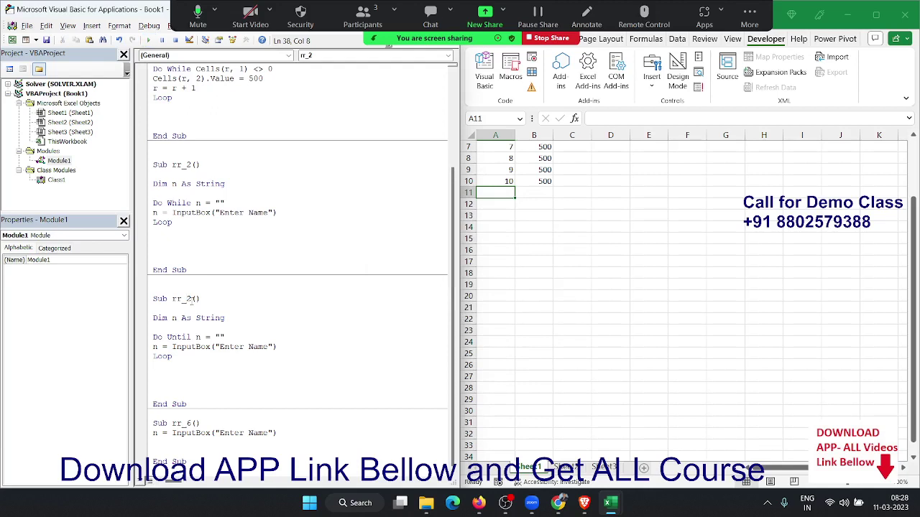
key(Delete)
text(3)
key(Down)
key(Down)
key(Down)
click(150, 40)
Change the Until condition's = to <>
double_click(207, 337)
text(<)
text(>)
click(200, 347)
Run rr_3, submitting two empty prompts and then 'om' to end the loop
click(148, 39)
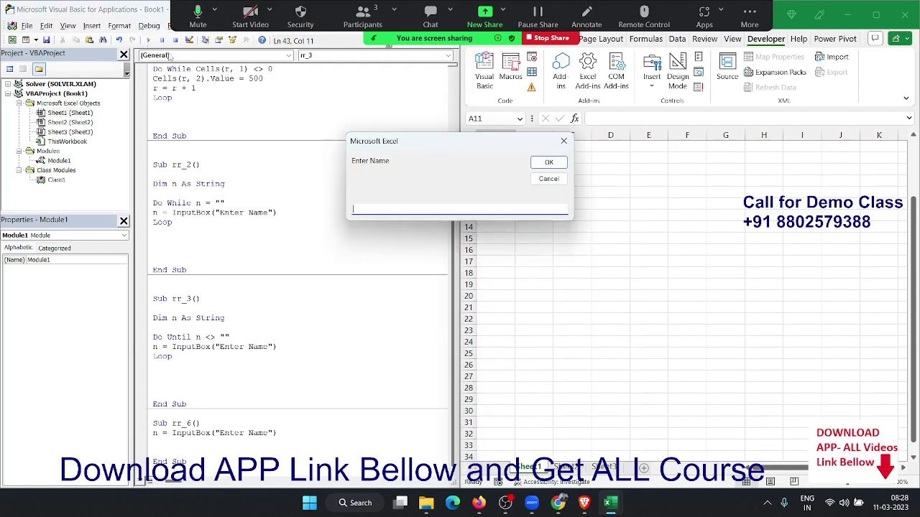
click(553, 164)
click(557, 167)
text(om)
click(557, 161)
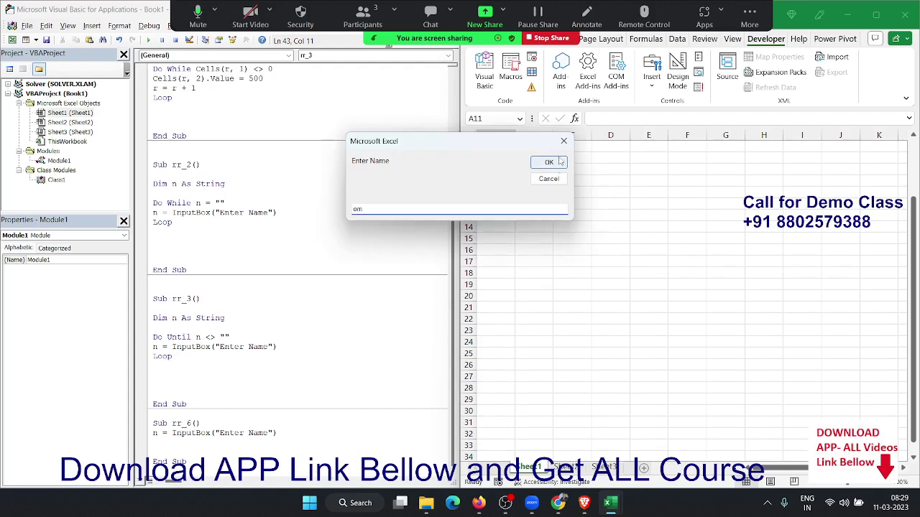
Highlight the Do Until condition and the InputBox prompt words in rr_3's code
click(228, 359)
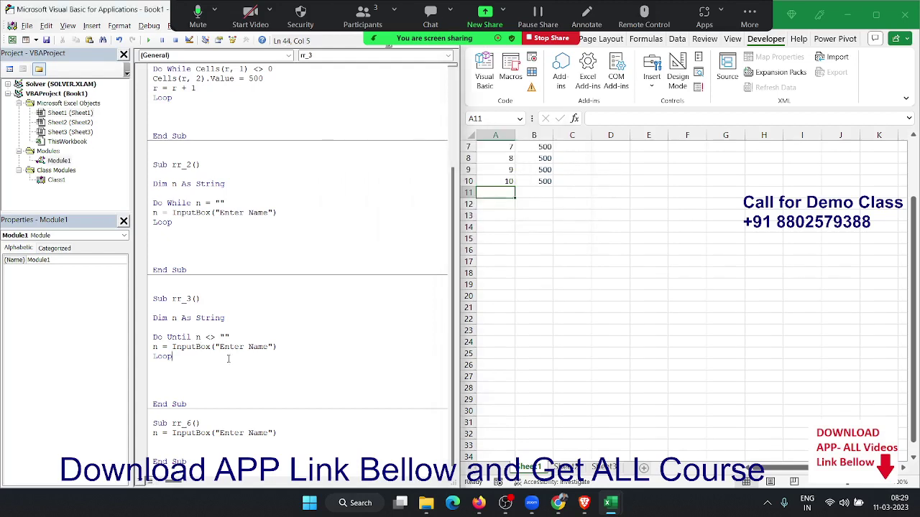
click(186, 337)
drag(196, 337, 231, 337)
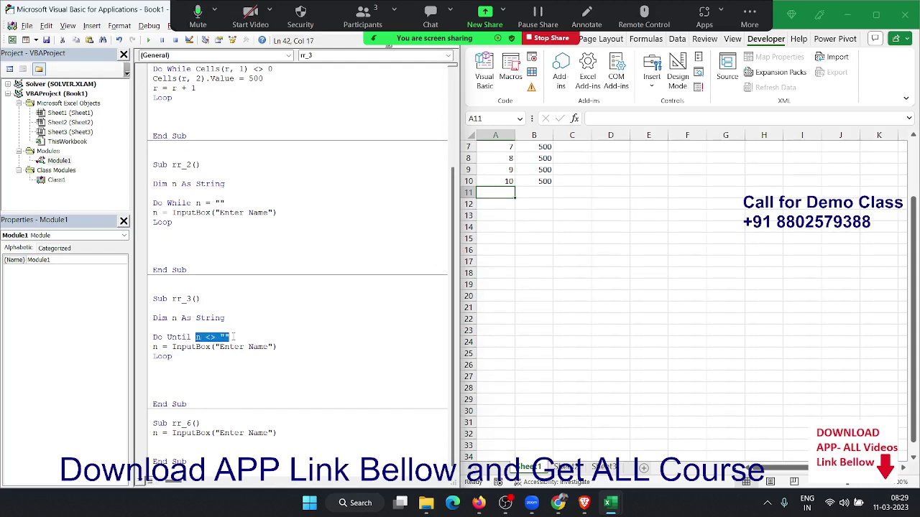
double_click(199, 347)
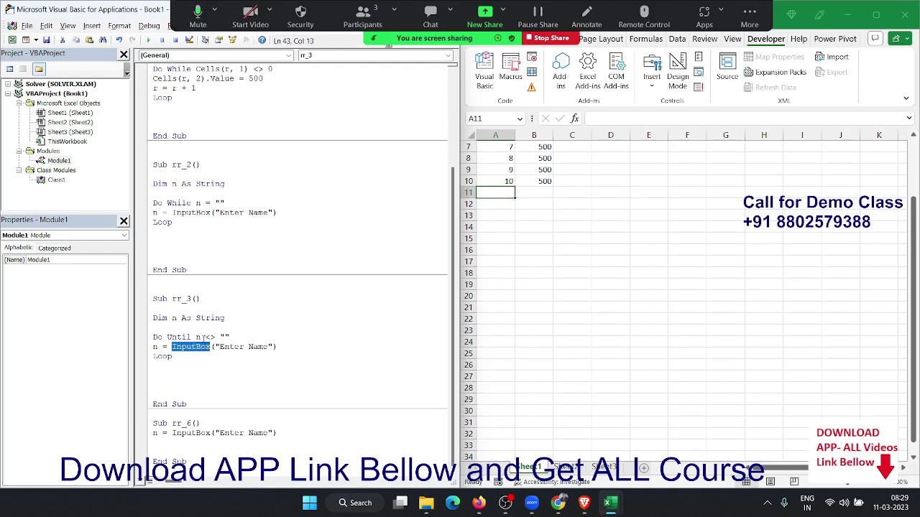
drag(154, 327, 210, 337)
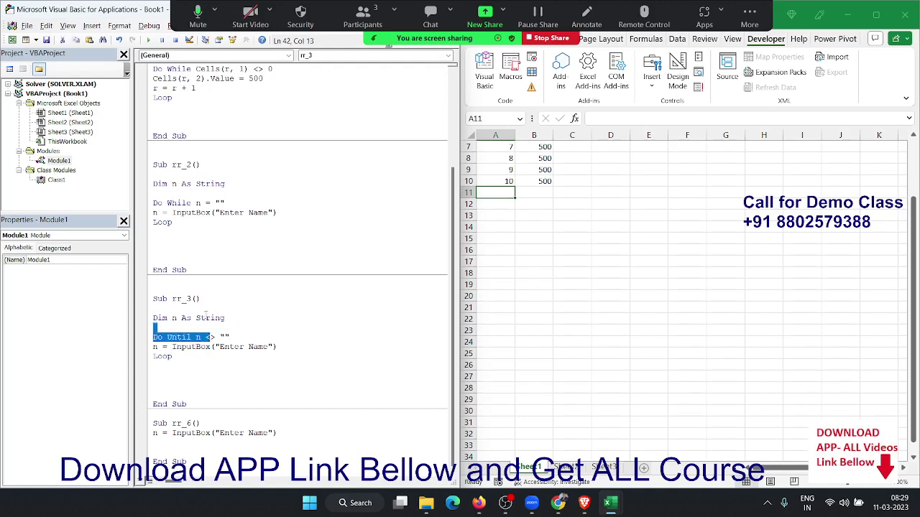
click(182, 193)
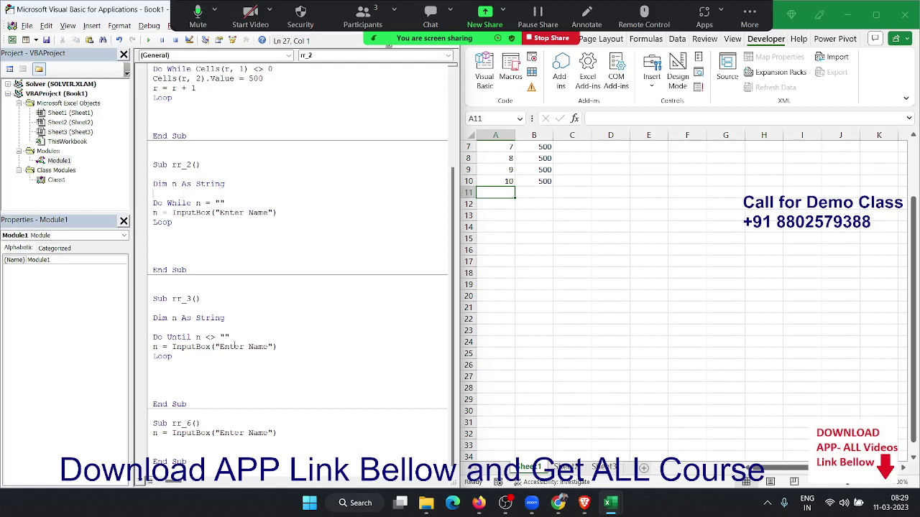
double_click(233, 346)
Rename the Sheet2 worksheet to Data
click(565, 467)
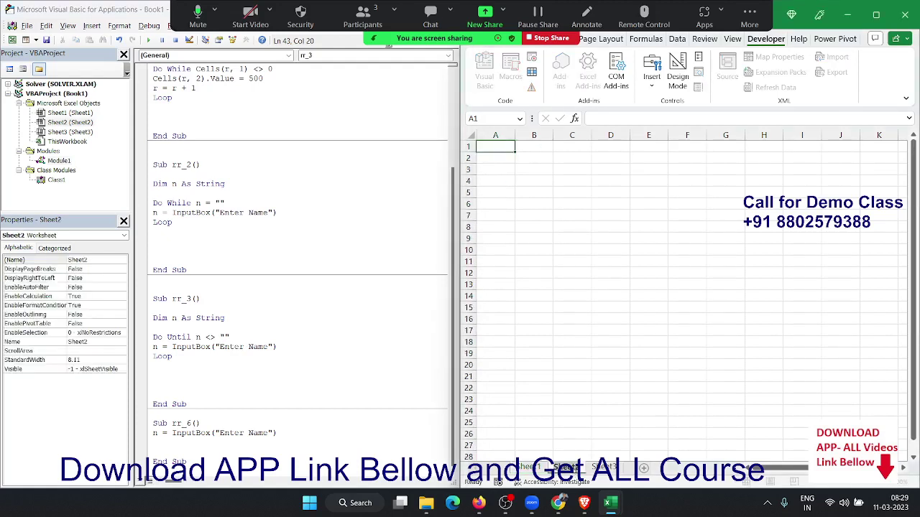
click(568, 309)
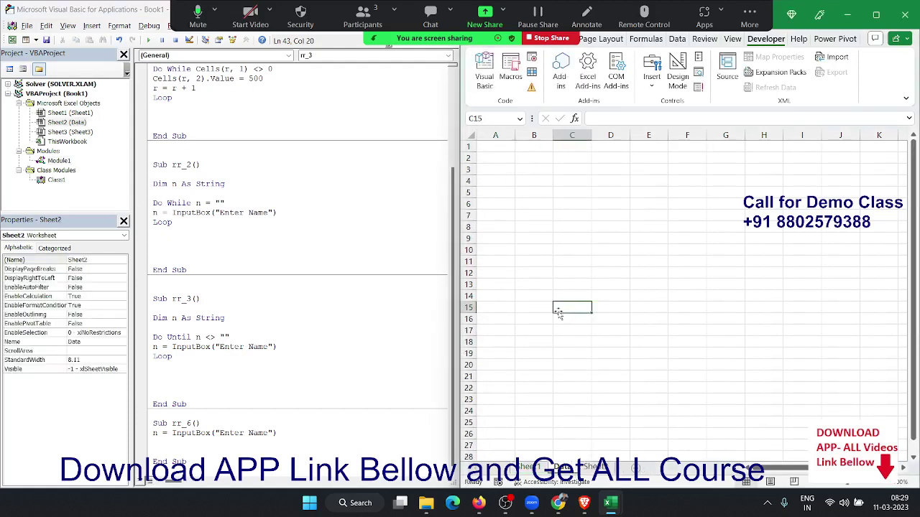
click(426, 504)
Select and deselect the seven workbooks, 1 to 7, in D:\Data
click(240, 75)
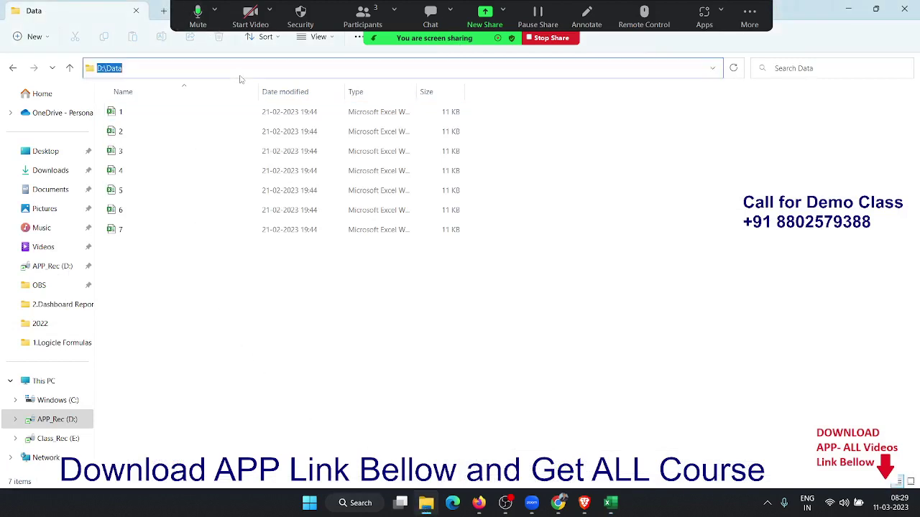
drag(355, 363, 95, 101)
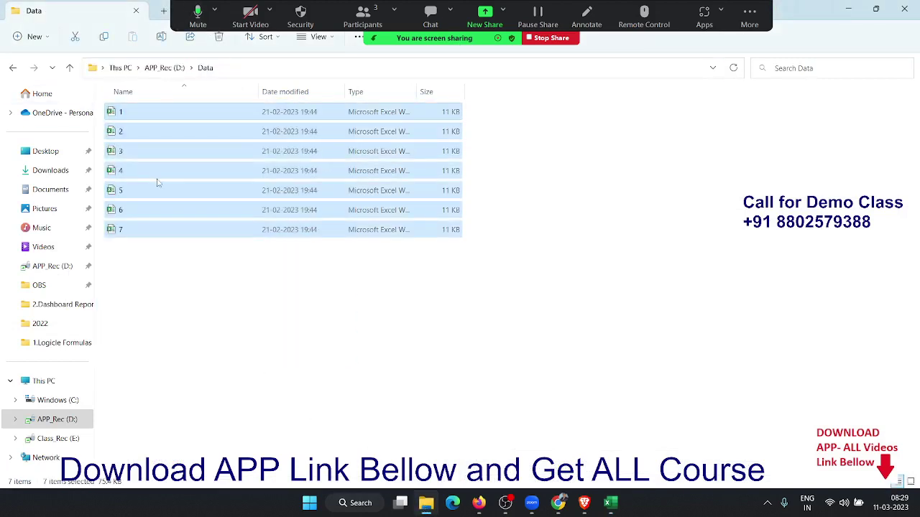
click(255, 302)
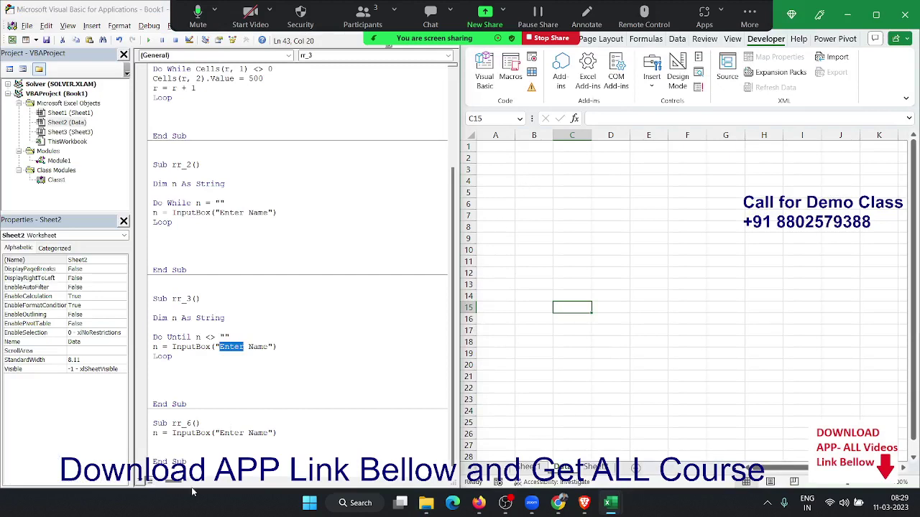
Start a new Sub pro_1() procedure at the end of the module
click(198, 469)
key(Down)
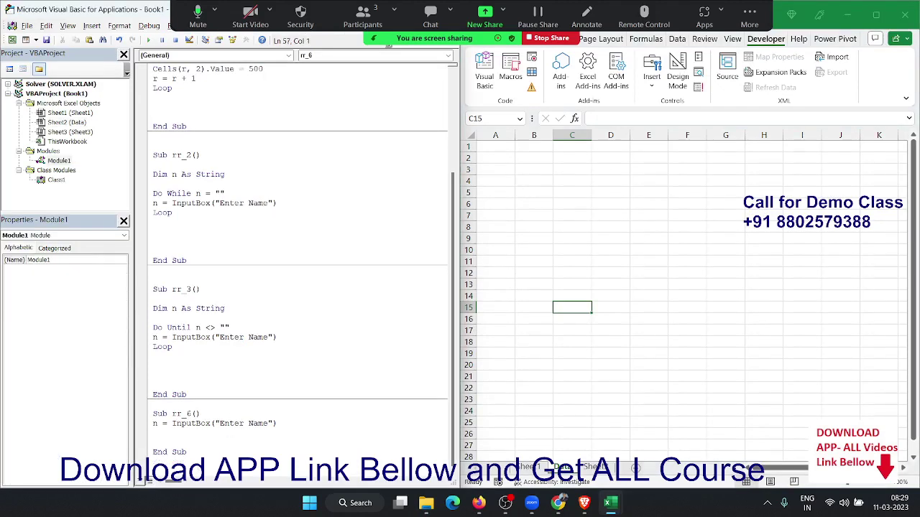
key(Down)
key(Down)
key(Down)
key(Down)
key(Down)
key(Down)
key(Down)
key(Down)
key(Down)
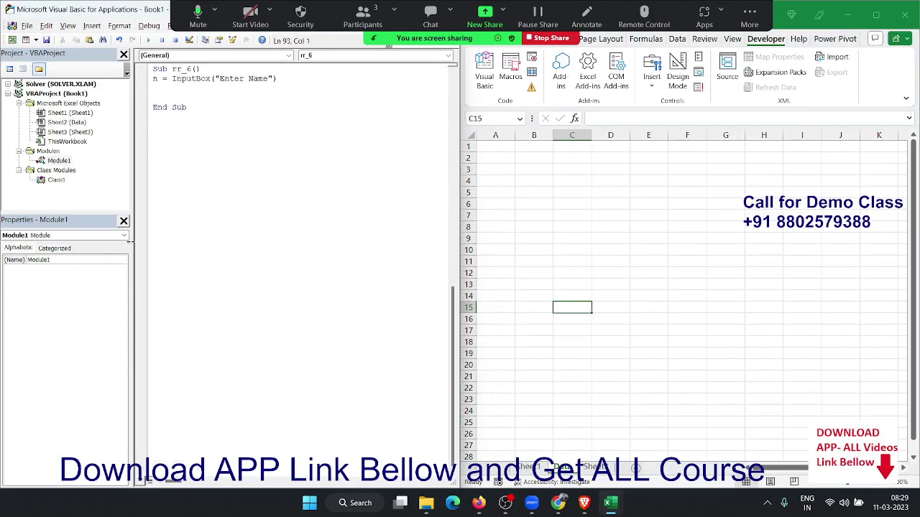
click(177, 140)
text(sub )
text(pro)
text(_1)
text(())
key(Return)
key(Return)
Declare fn and i As String and add f = ActiveWorkbook.Name in pro_1
key(Return)
key(Return)
key(Return)
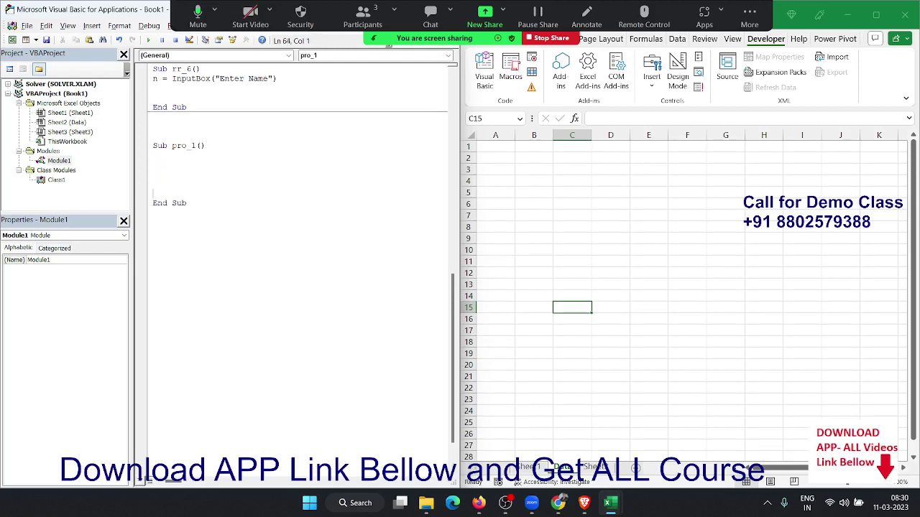
key(Return)
key(Up)
key(Up)
key(Up)
key(Up)
text(dim f)
text(n as s)
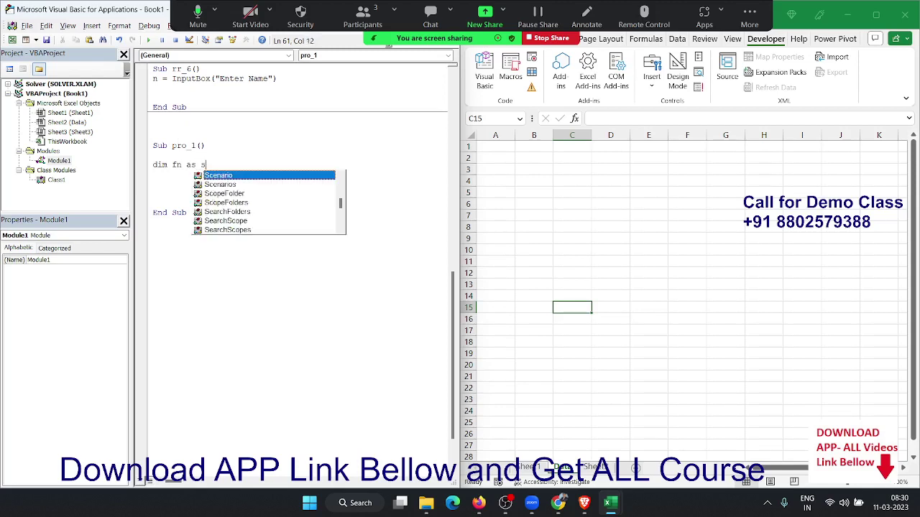
text(tr)
key(Return)
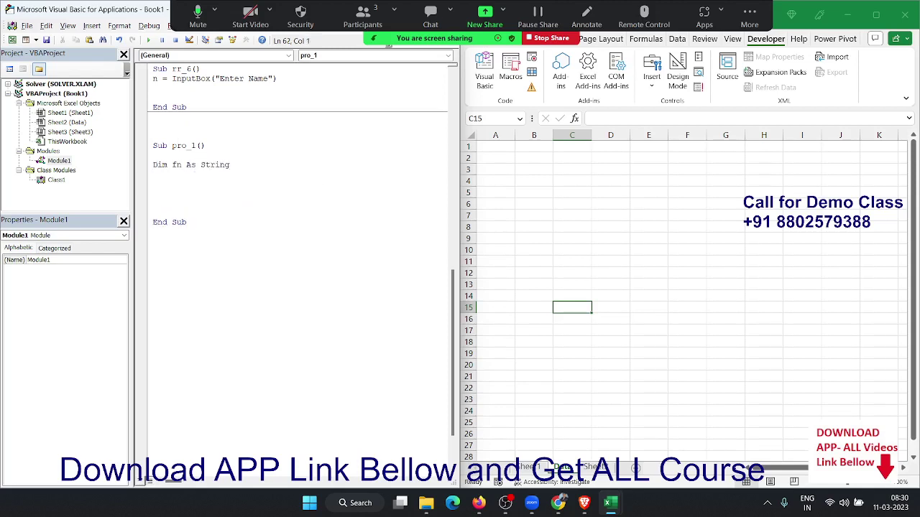
text(dim i)
text( as str)
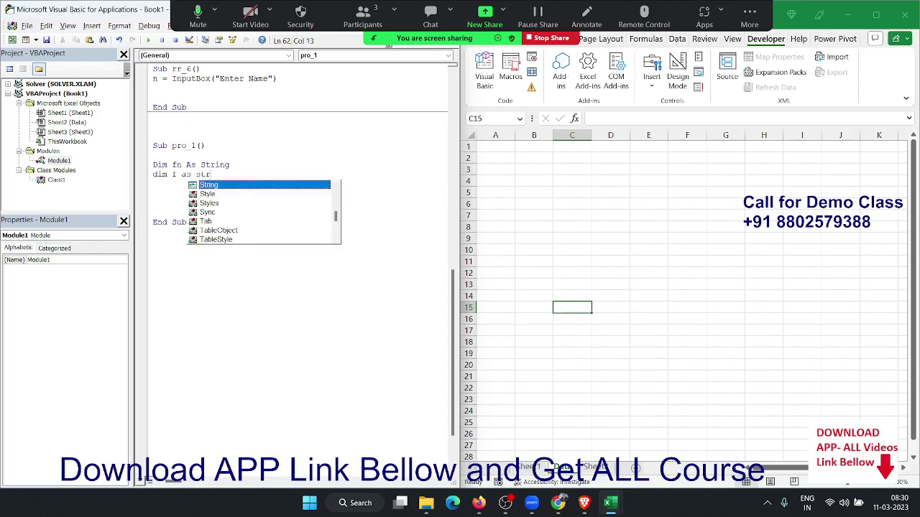
key(Return)
key(Return)
text(f=-)
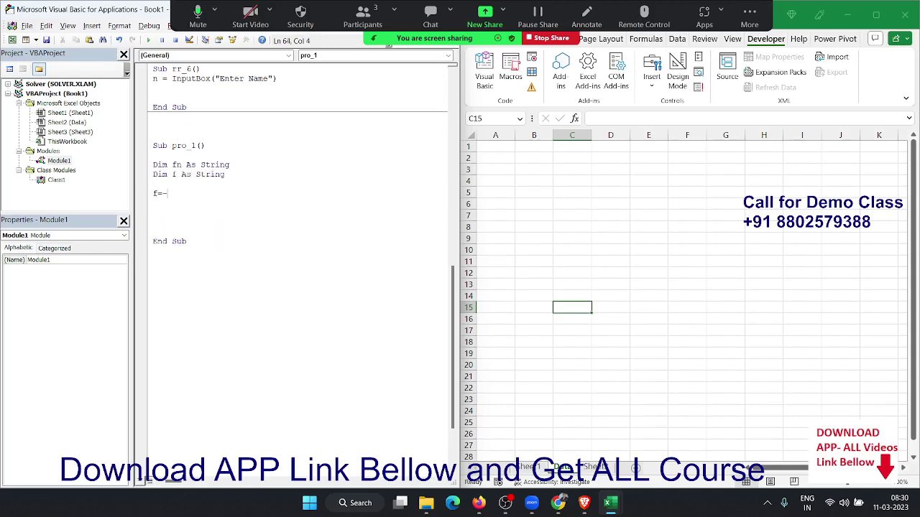
key(BackSpace)
text(acti)
text(veworkb)
text(ook.Na)
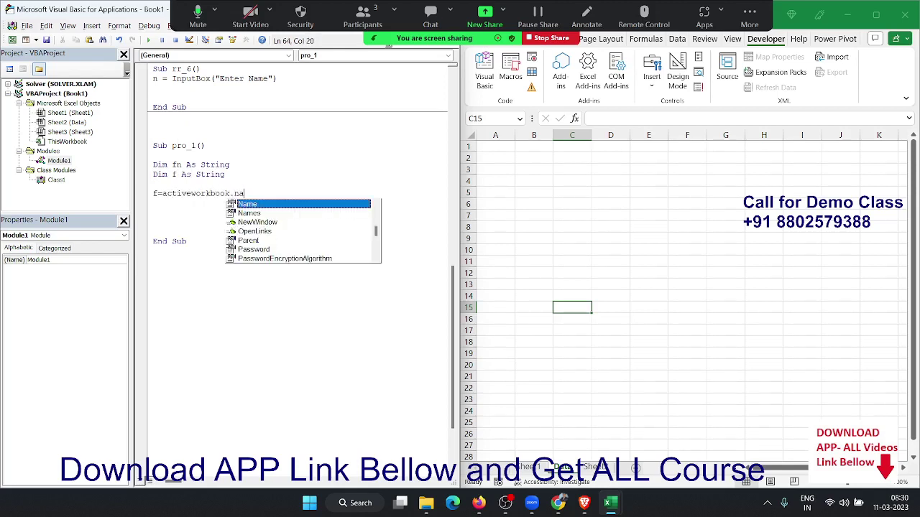
text(me)
key(Return)
key(Return)
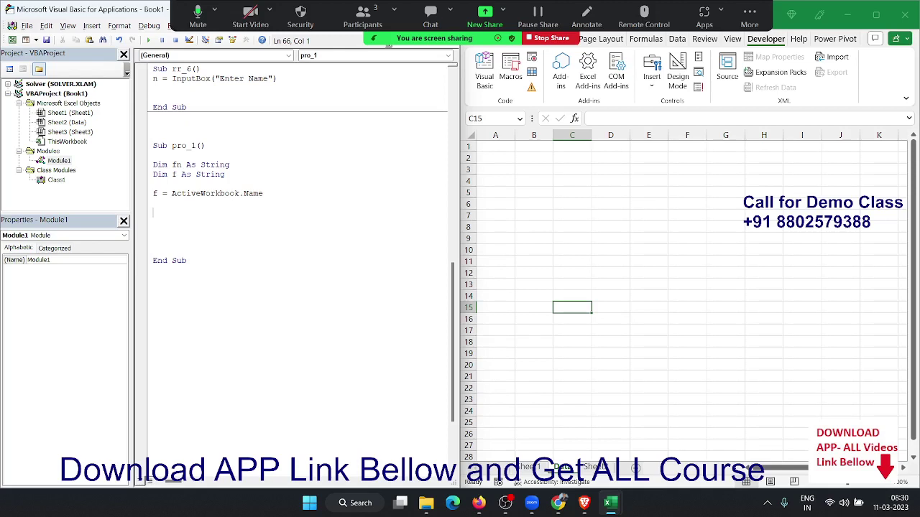
Add fn = Dir("D:\Data\*.*", vbNormal) to pro_1
text(fn=)
text(dir)
text(("D:\Data)
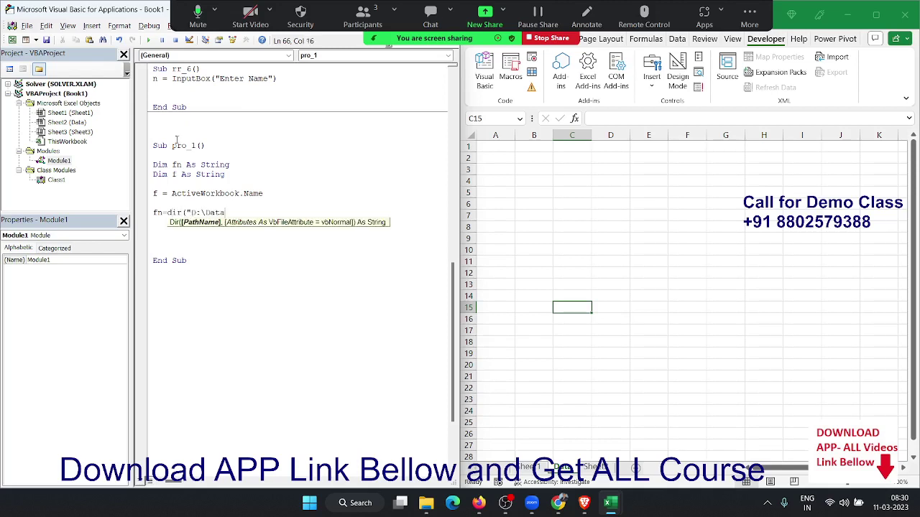
text(\)
text(*.)
text(*)
text(")
text(,)
key(Down)
key(Down)
key(Down)
key(Down)
key(Down)
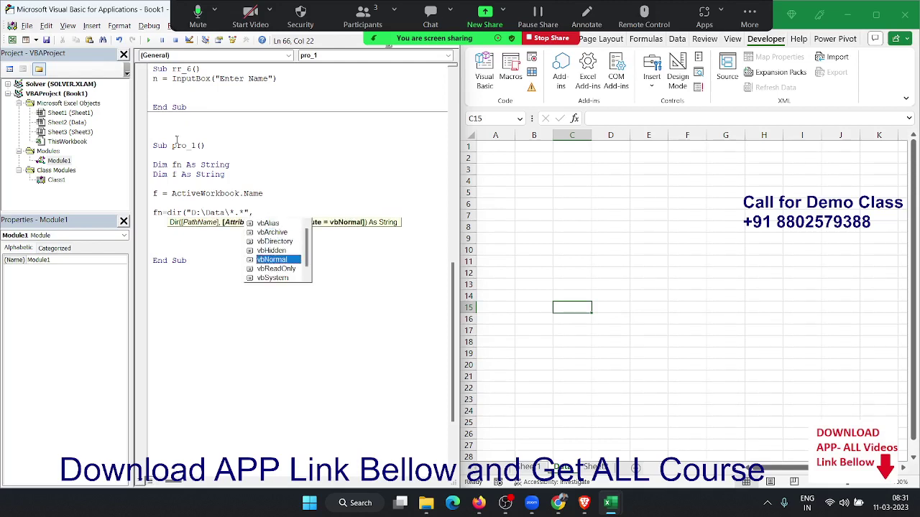
key(Tab)
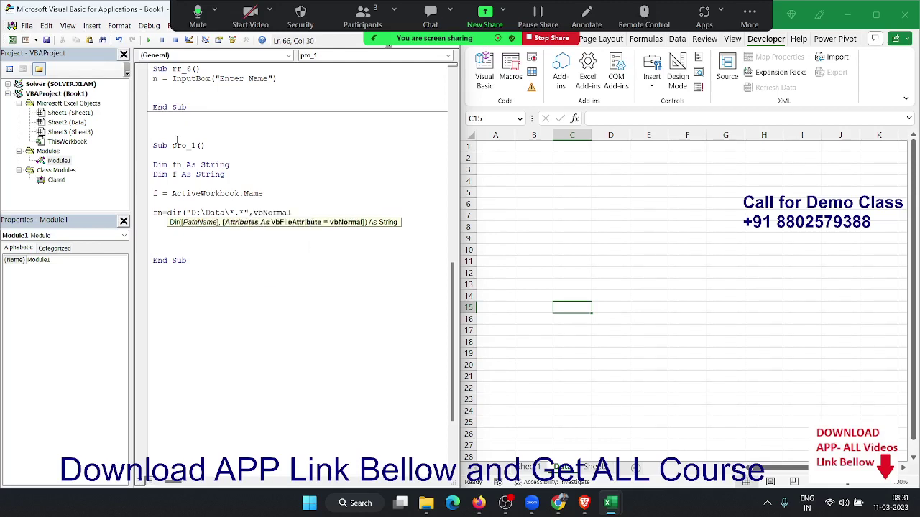
text())
key(Return)
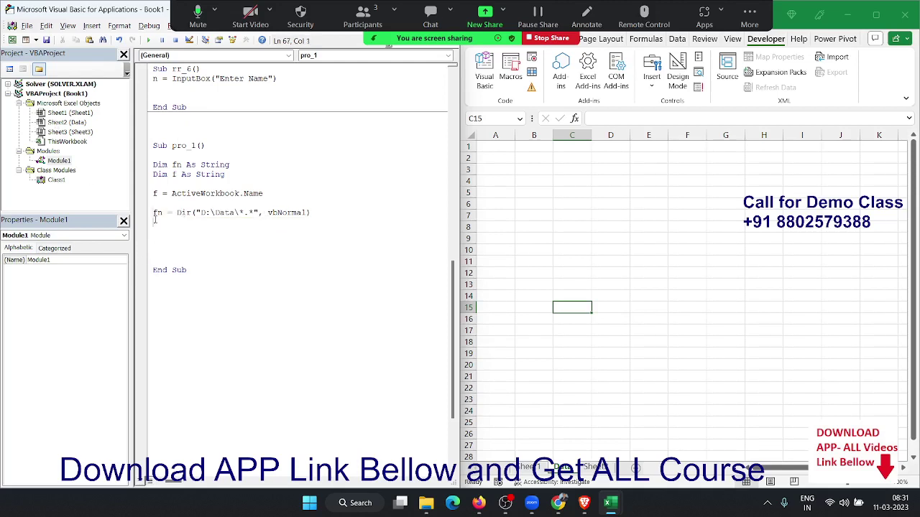
Begin the next line with Range("A65000").End(xlUp)
double_click(157, 212)
click(161, 229)
text(range)
text(("A)
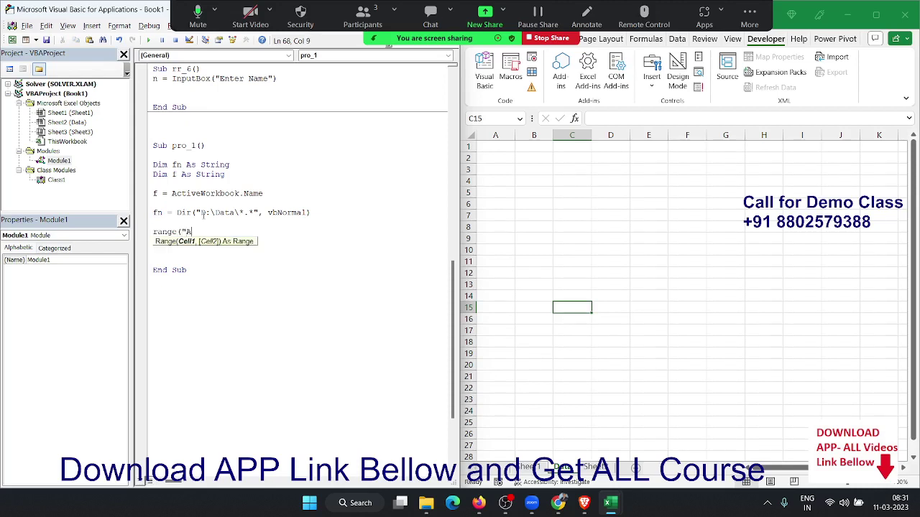
text(65000") .)
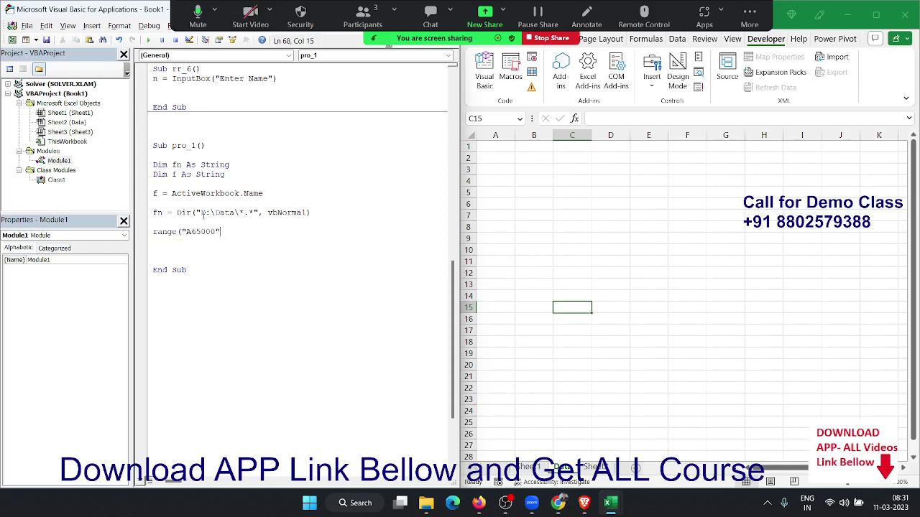
text(en)
key(BackSpace)
key(BackSpace)
text(.)
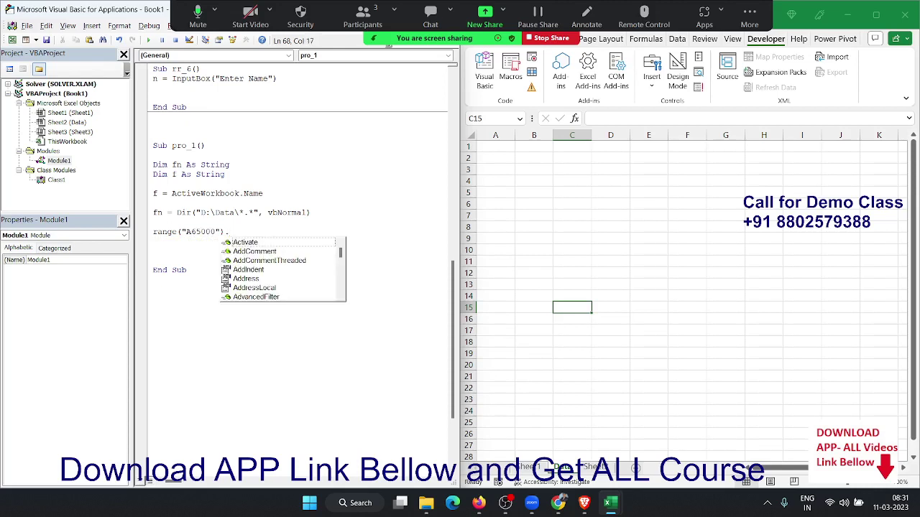
text(en)
key(Tab)
text(()
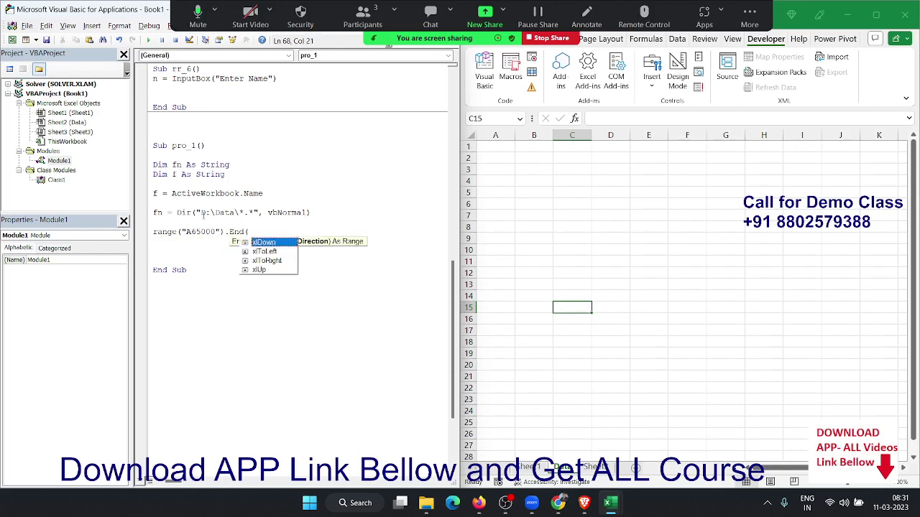
key(Down)
key(Down)
key(Down)
key(Tab)
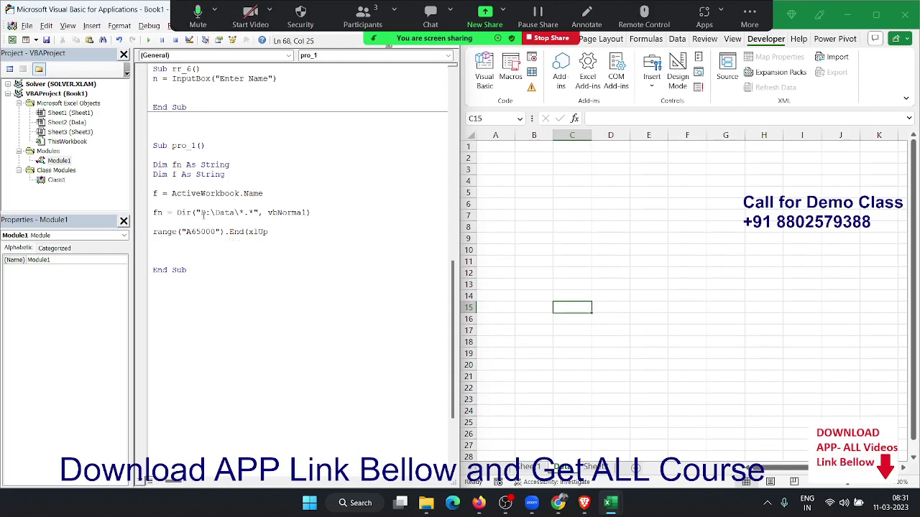
Finish it as .Offset(1, 0).Value = fn, dismissing a compile error along the way
text().of)
key(Tab)
text((1,)
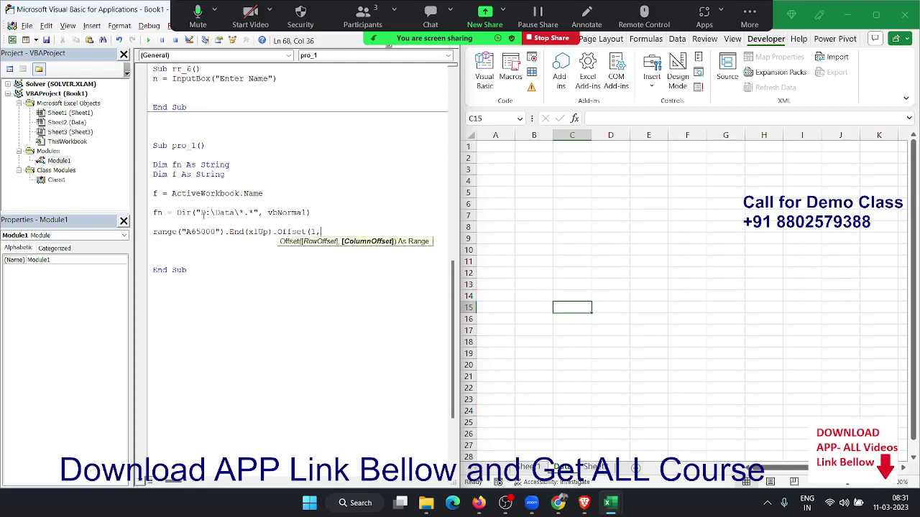
text(0)
text().v)
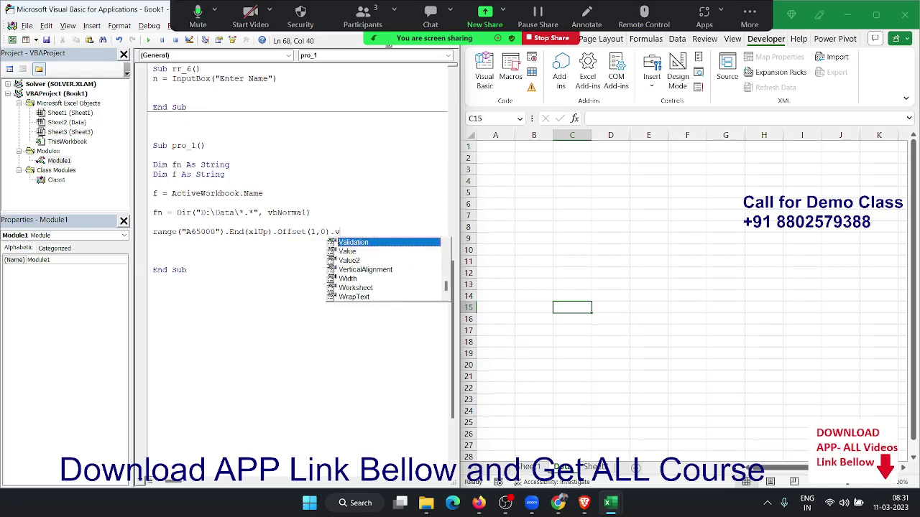
key(space)
text(=)
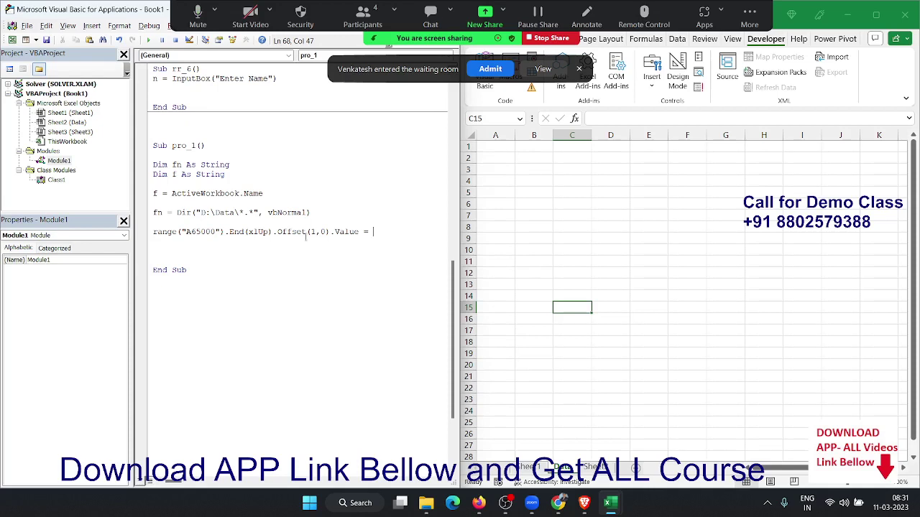
click(490, 69)
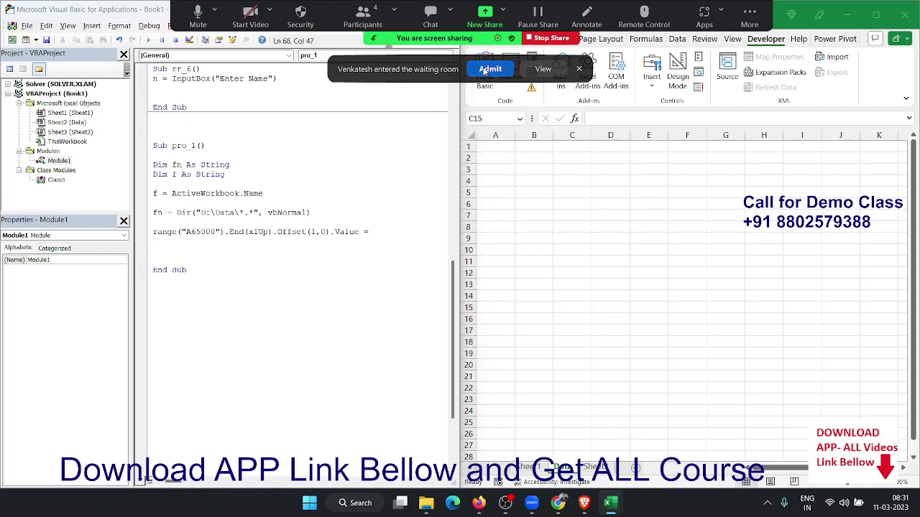
click(389, 265)
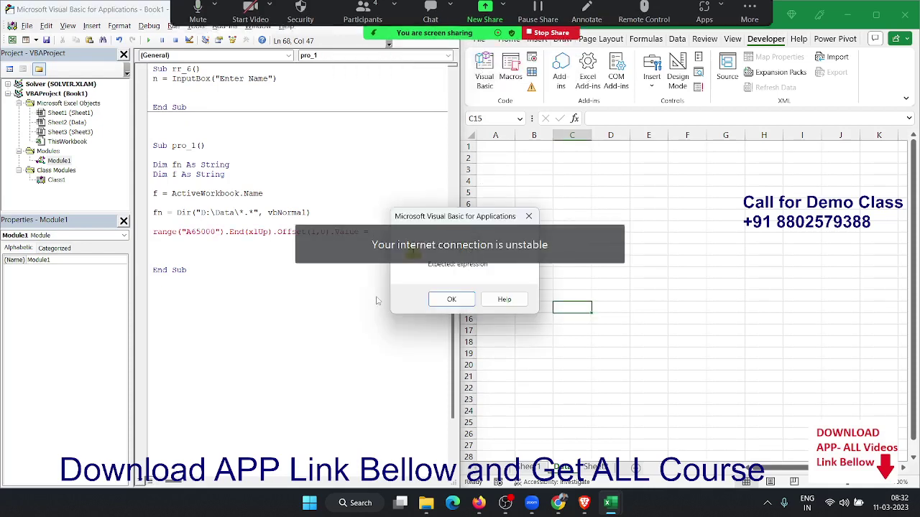
click(451, 301)
text(in)
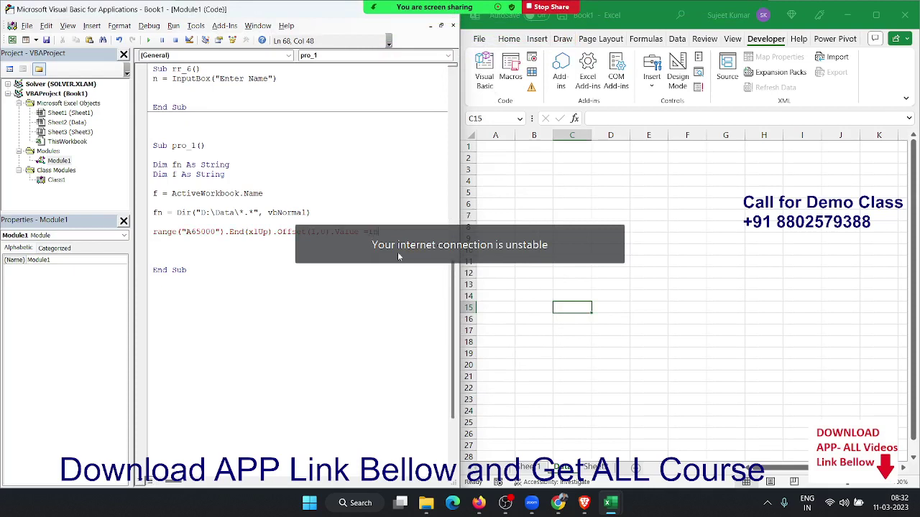
key(Return)
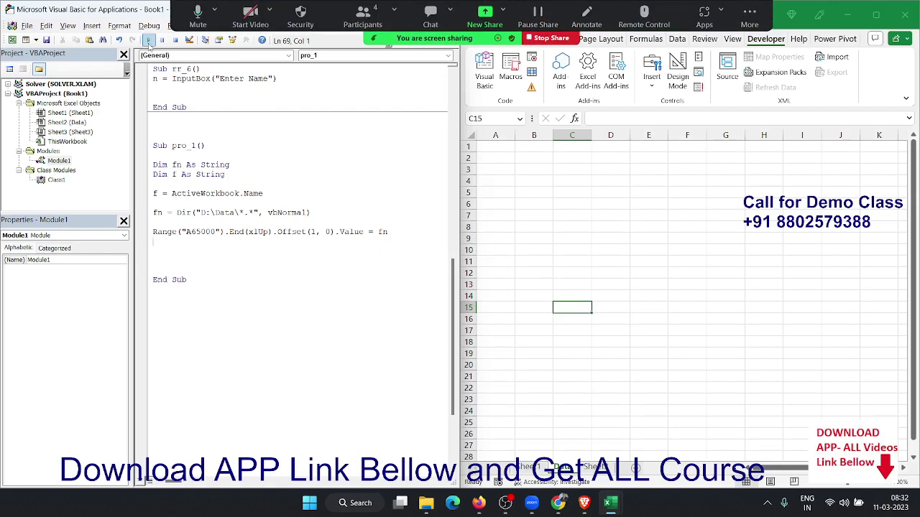
Run pro_1, then add fn = Dir() followed by a copy of the write line
click(149, 41)
key(Return)
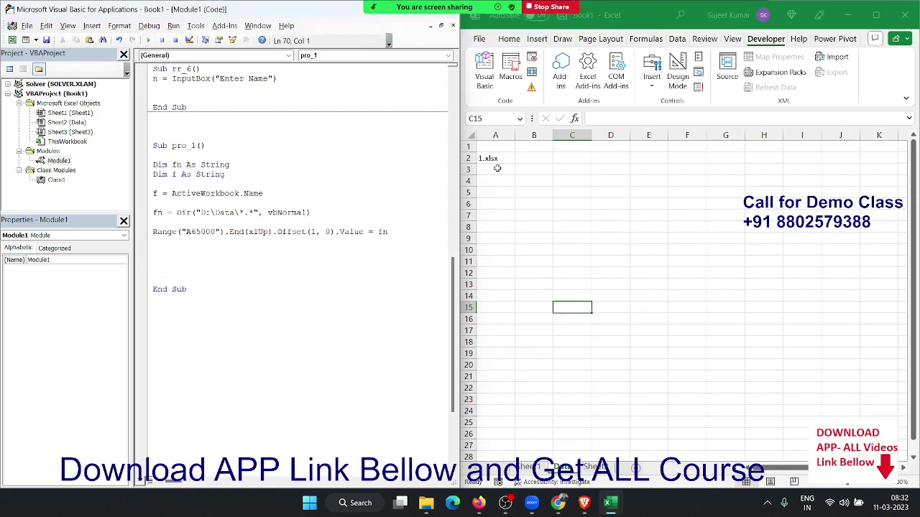
text(fn)
text(=dir)
text(())
key(Return)
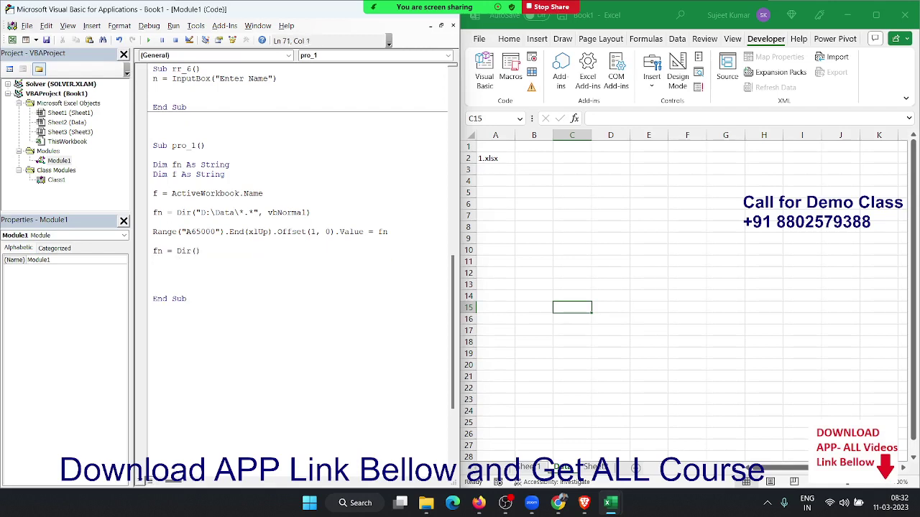
key(Up)
key(Up)
key(Up)
key(shift+Down)
key(ctrl+c)
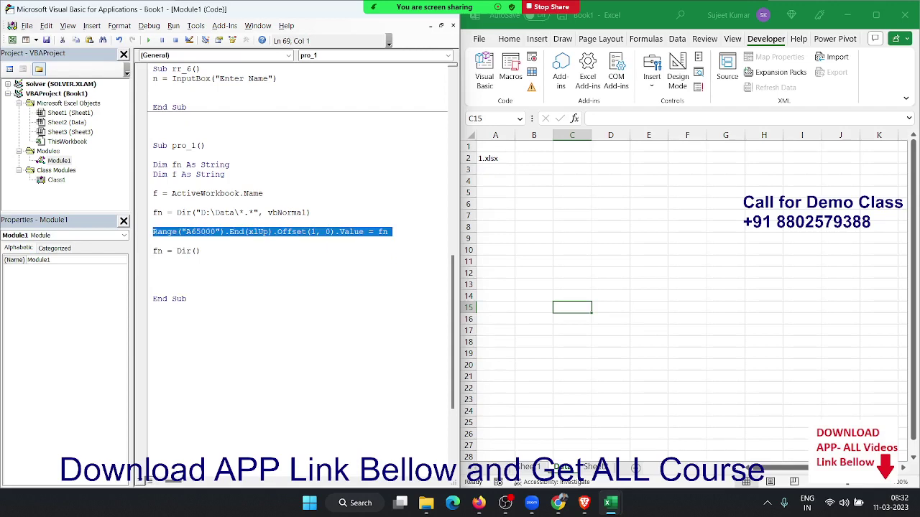
click(153, 260)
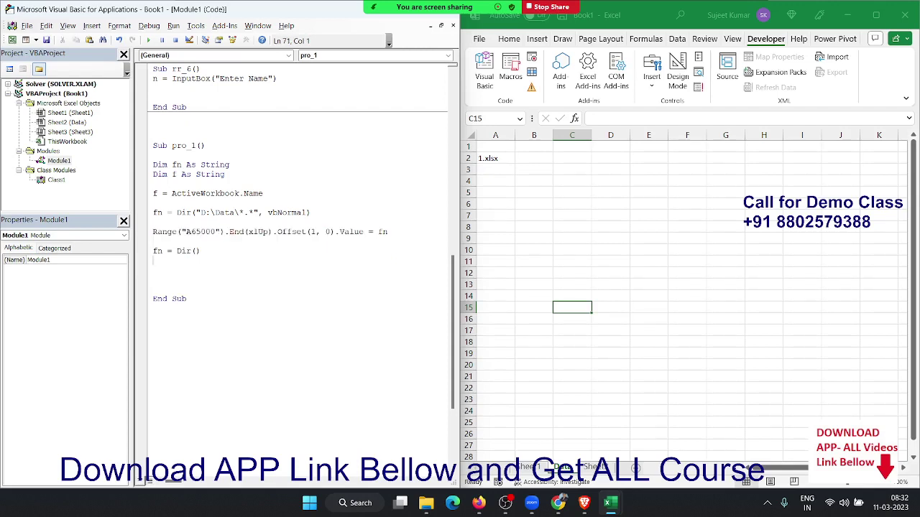
key(ctrl+v)
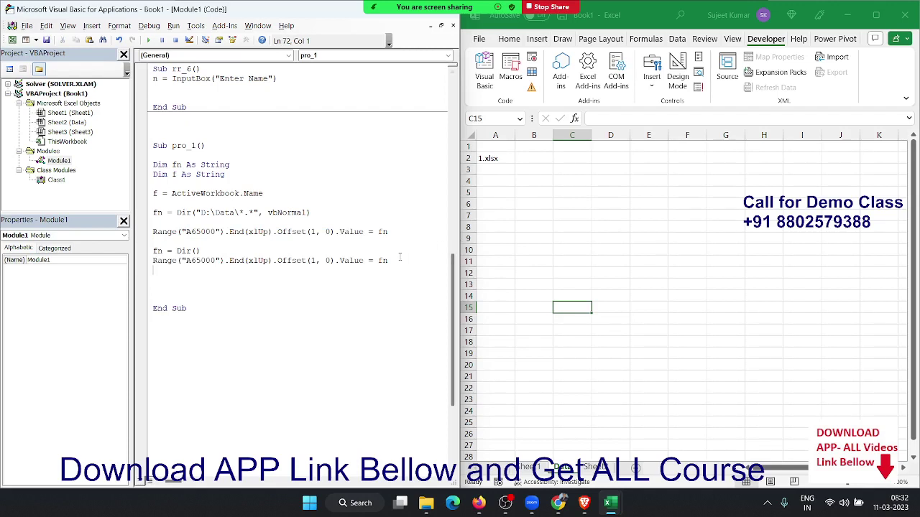
drag(376, 260, 400, 259)
Clear 1.xlsx from cell A2 and run pro_1 again
click(355, 278)
click(517, 159)
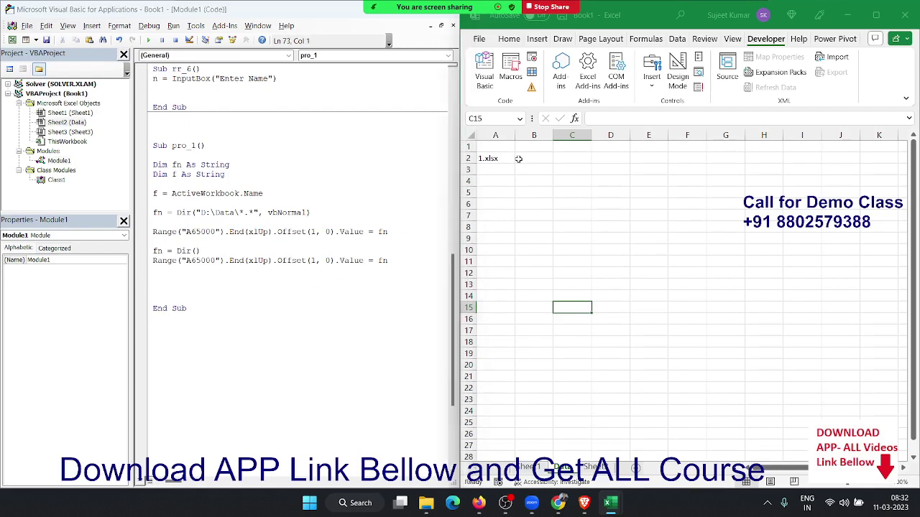
key(Delete)
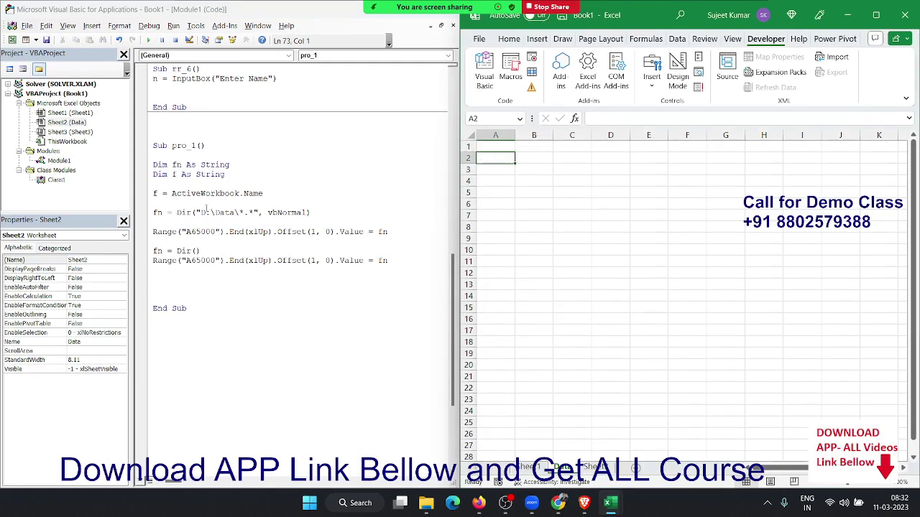
click(189, 107)
click(149, 41)
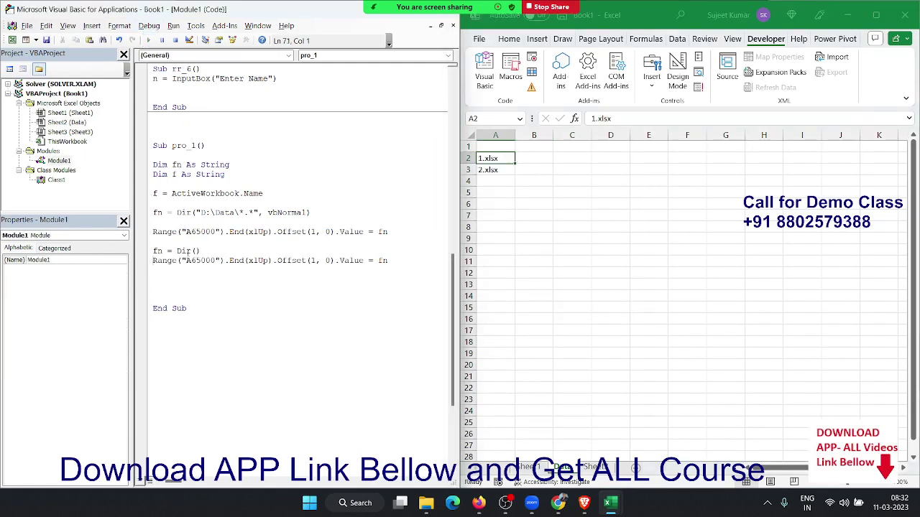
Copy the fn = Dir()/write pair and paste another copy below
key(shift+Up)
key(shift+Up)
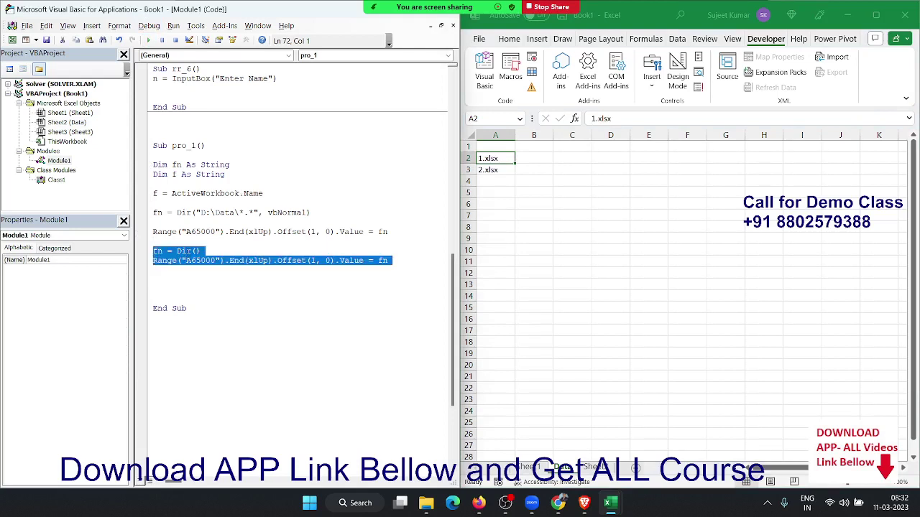
key(Down)
key(ctrl+v)
Paste two more copies of the fn = Dir()/write pair into pro_1
key(Return)
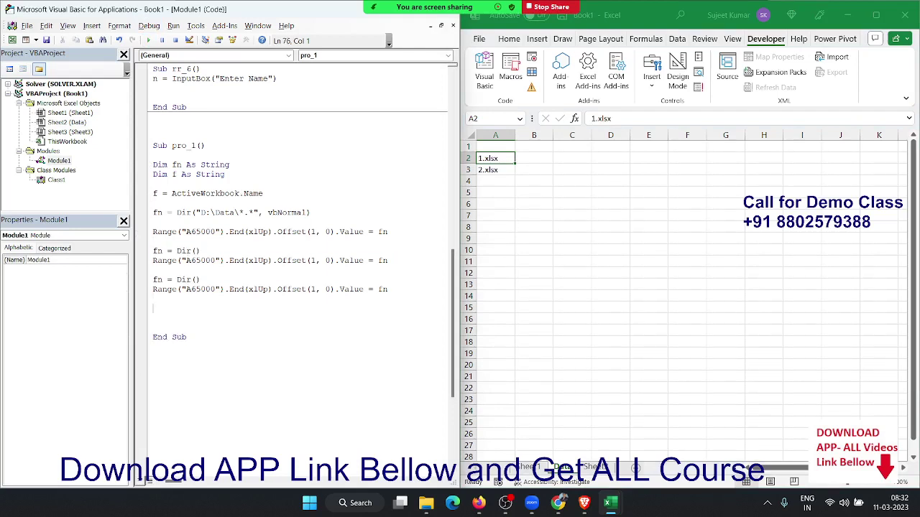
key(Return)
key(ctrl+v)
key(Down)
key(Down)
key(ctrl+v)
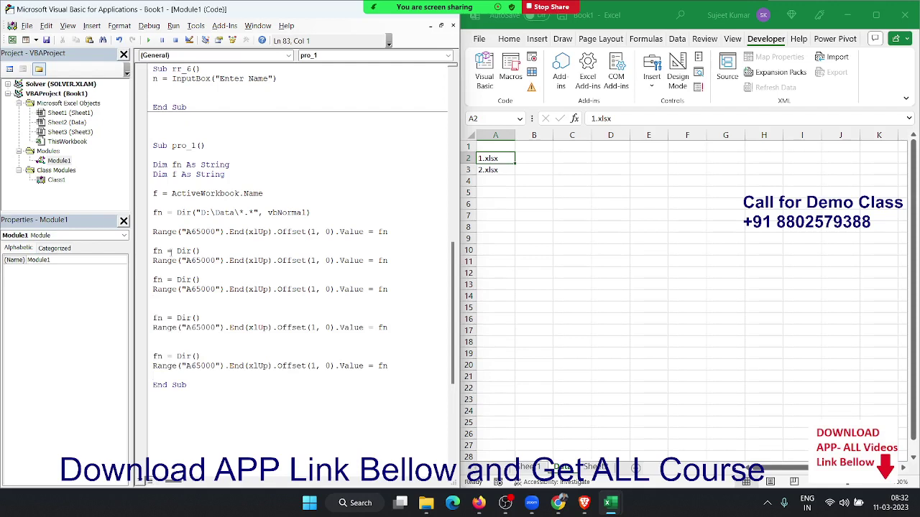
Clear the old names from A2:A4 and rerun pro_1, listing 1.xlsx to 5.xlsx
drag(495, 181, 495, 156)
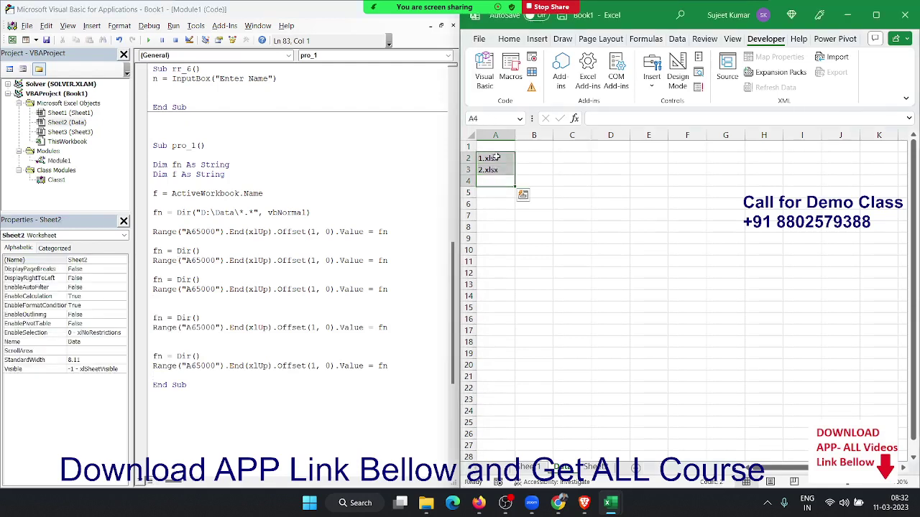
key(Delete)
drag(215, 319, 153, 317)
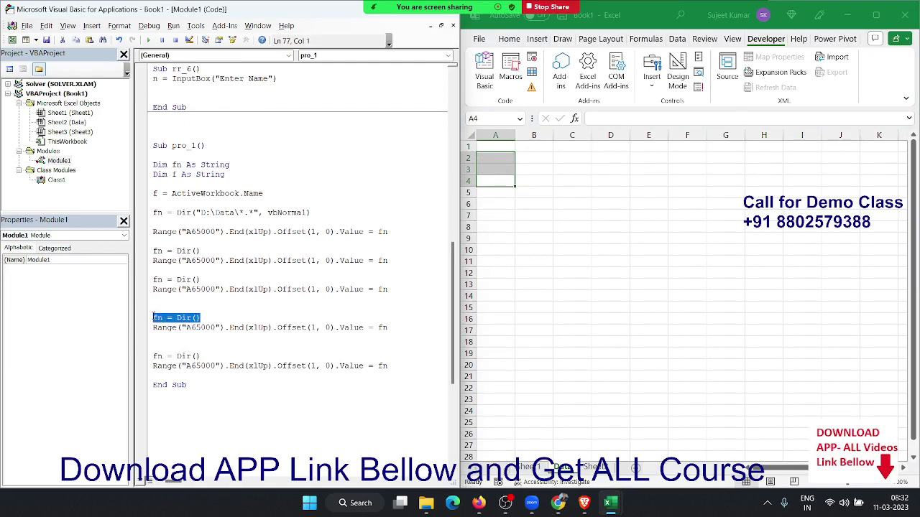
click(164, 308)
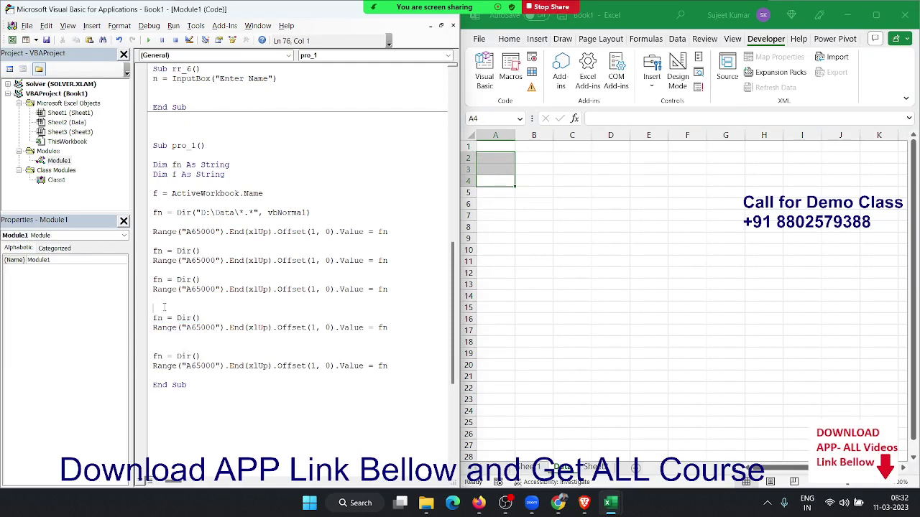
click(149, 41)
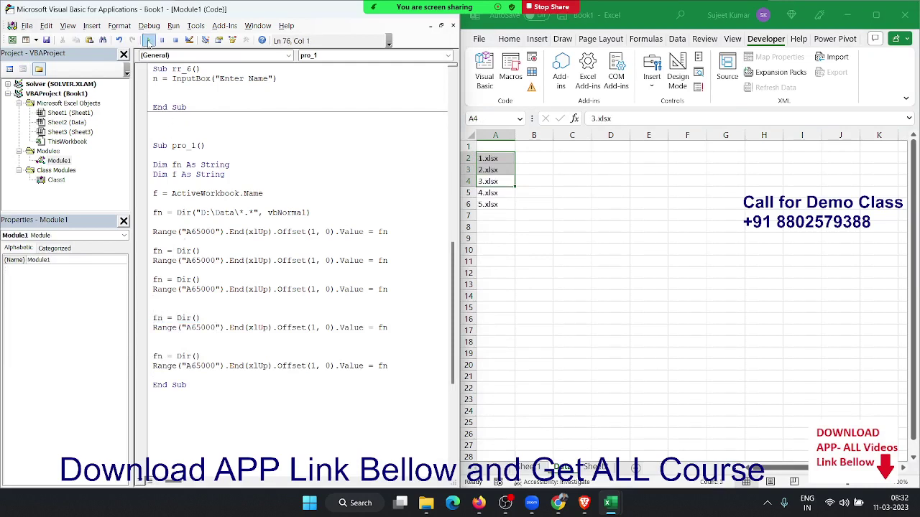
drag(488, 204, 492, 169)
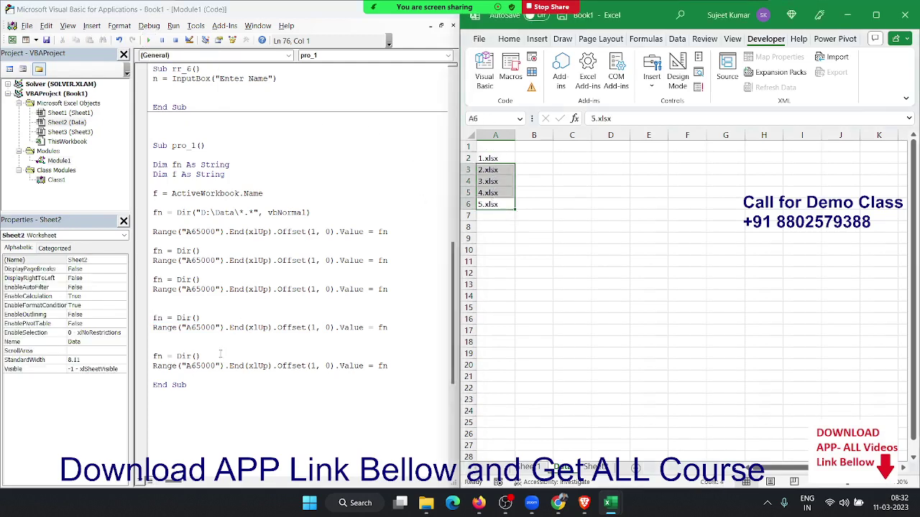
click(202, 373)
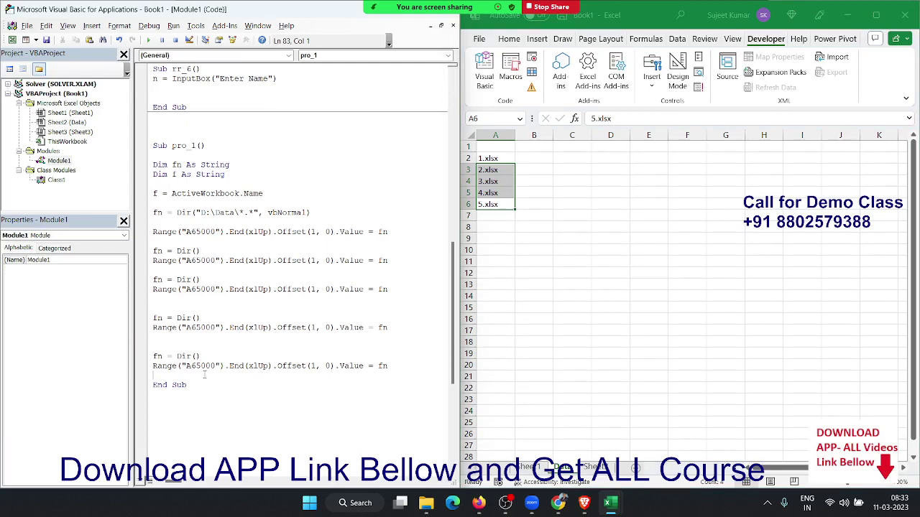
Delete the duplicate fn = Dir()/write blocks from pro_1
key(shift+Up)
key(shift+Down)
key(shift+Down)
click(205, 375)
key(Up)
key(Up)
key(Up)
key(shift+Down)
key(shift+Down)
key(shift+Down)
key(shift+Down)
key(shift+Down)
key(shift+Down)
key(shift+Down)
click(205, 374)
key(Up)
key(Up)
key(Up)
key(Up)
key(Up)
key(Up)
key(shift+Down)
key(shift+Down)
key(shift+Down)
key(shift+Down)
key(shift+Down)
key(shift+Down)
key(shift+Down)
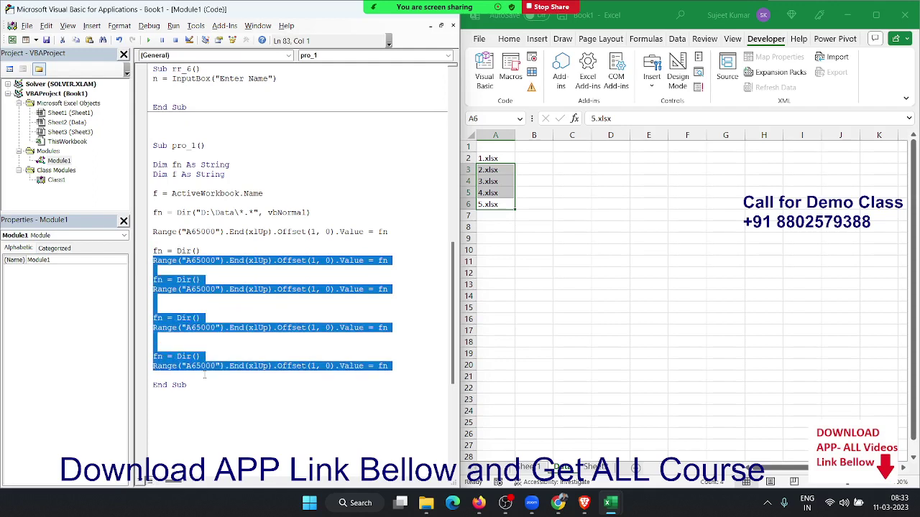
key(Delete)
key(Up)
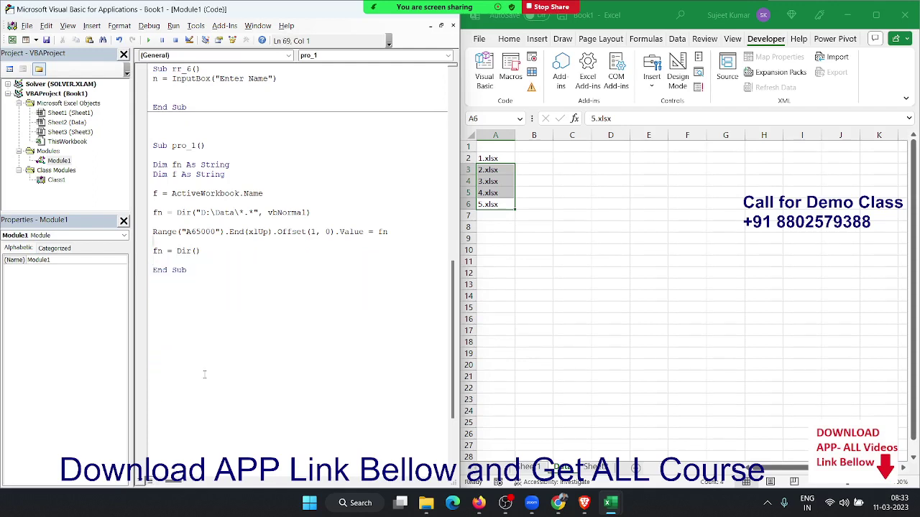
key(BackSpace)
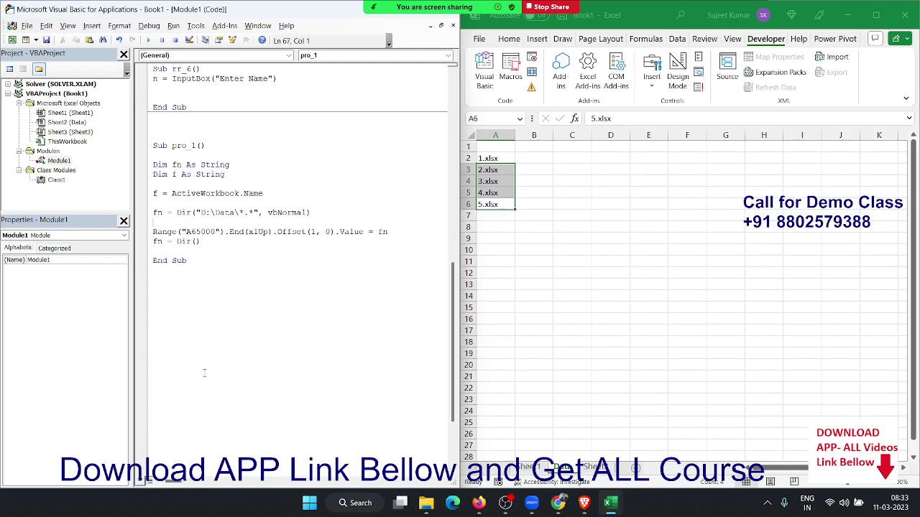
Insert Do While fn <> "" above the write line, leaving space after fn = Dir()
key(Return)
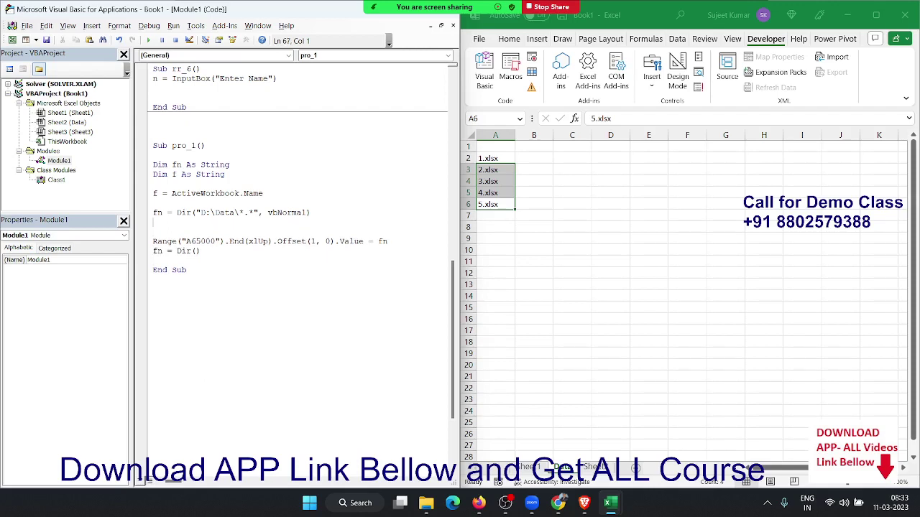
text(do )
text(while )
text(fn)
text(<>"")
key(Home)
key(Return)
key(Down)
key(Delete)
key(Down)
key(Down)
key(Return)
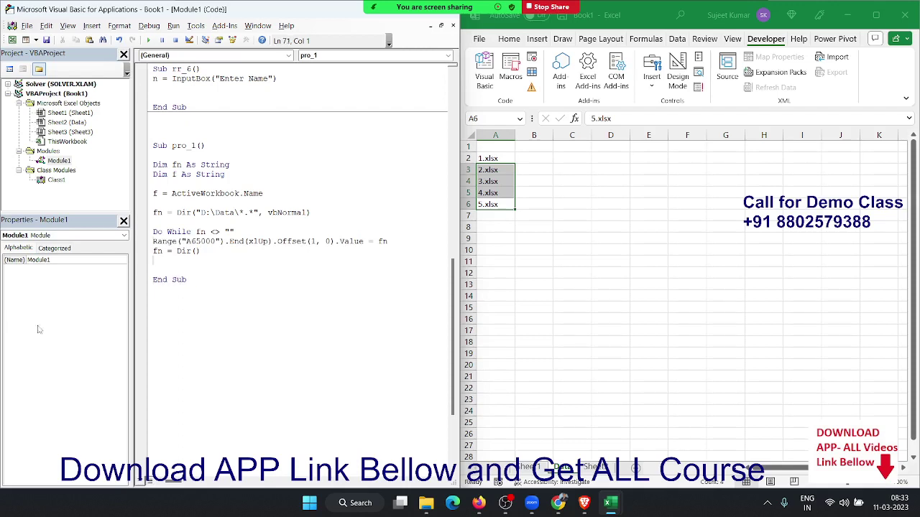
Clear the old file names from A2:B8 on the worksheet
click(560, 225)
drag(518, 224, 478, 157)
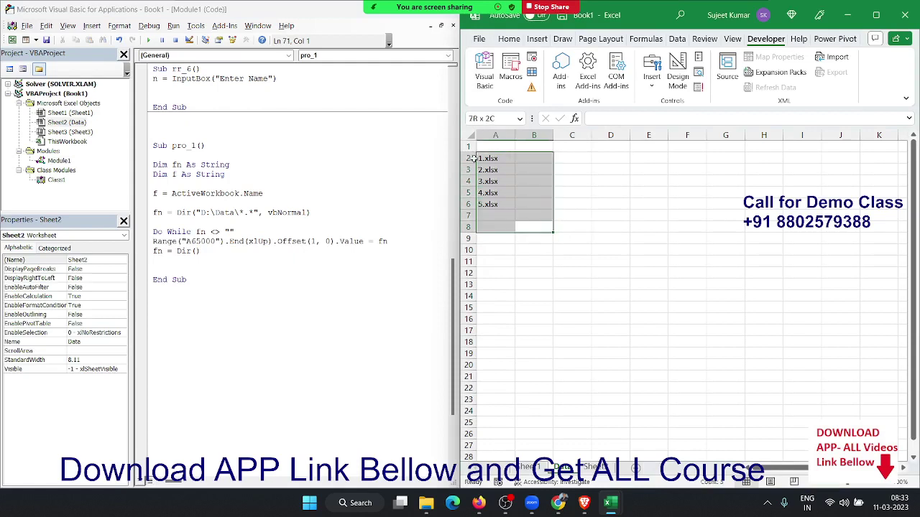
key(Delete)
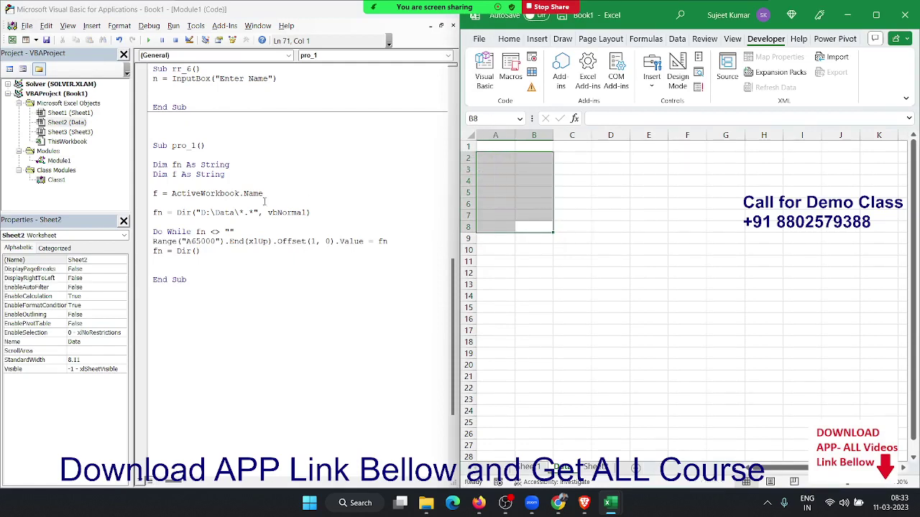
Close the loop with Loop and run pro_1, listing 1.xlsx through 7.xlsx
click(169, 262)
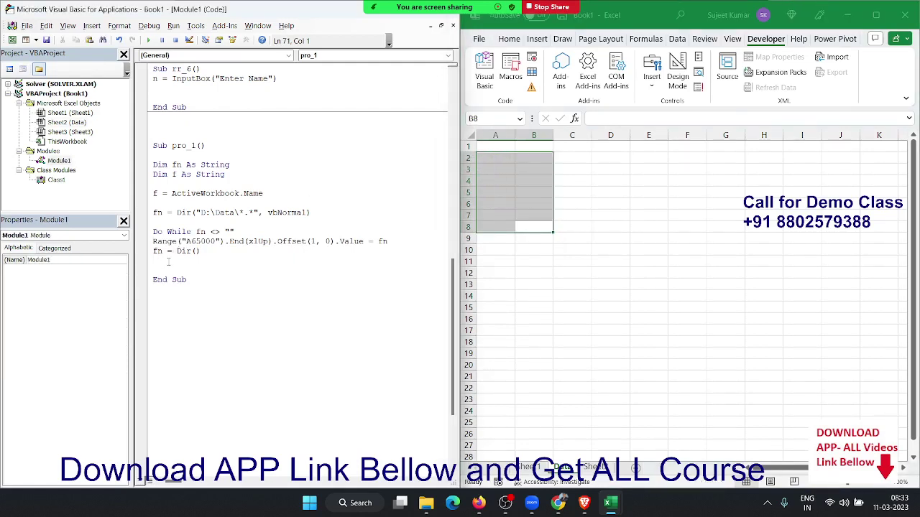
text(loop)
double_click(229, 231)
click(191, 242)
click(148, 41)
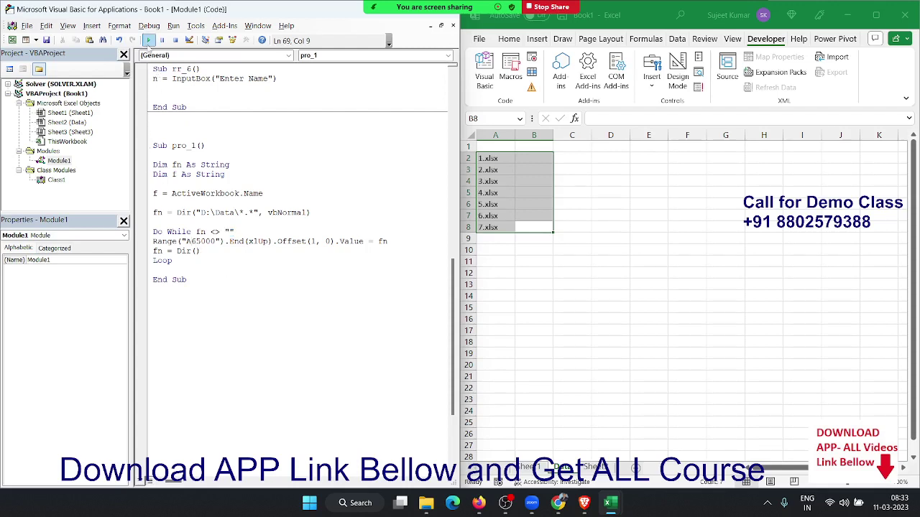
drag(495, 236, 506, 149)
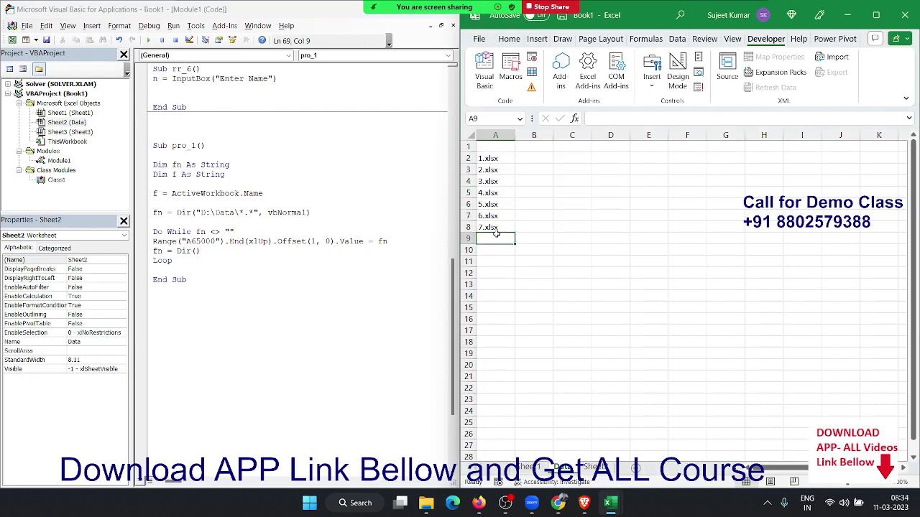
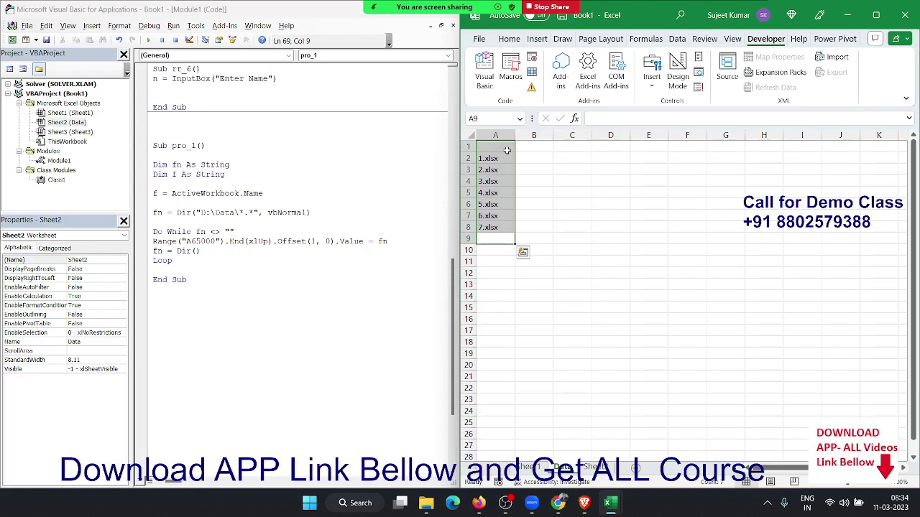
Clear the file names from A2:A8 and insert a blank line above fn = Dir()
key(Delete)
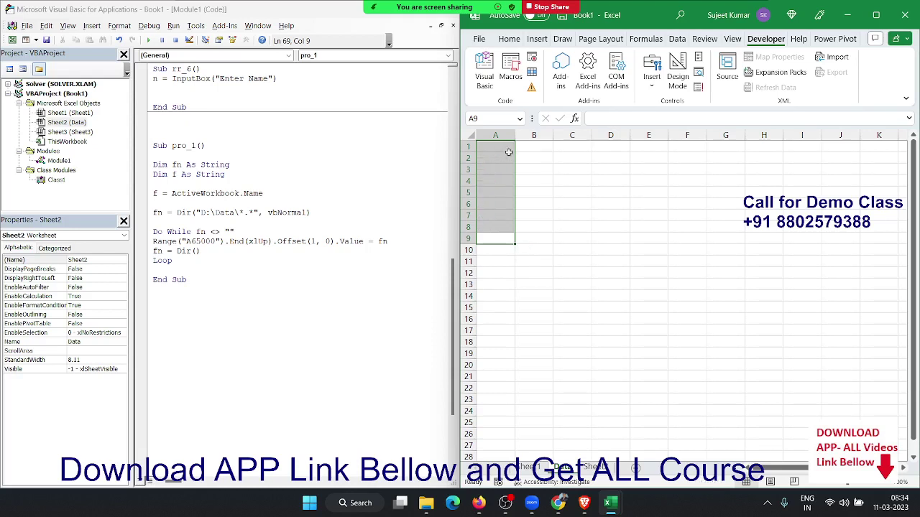
click(157, 251)
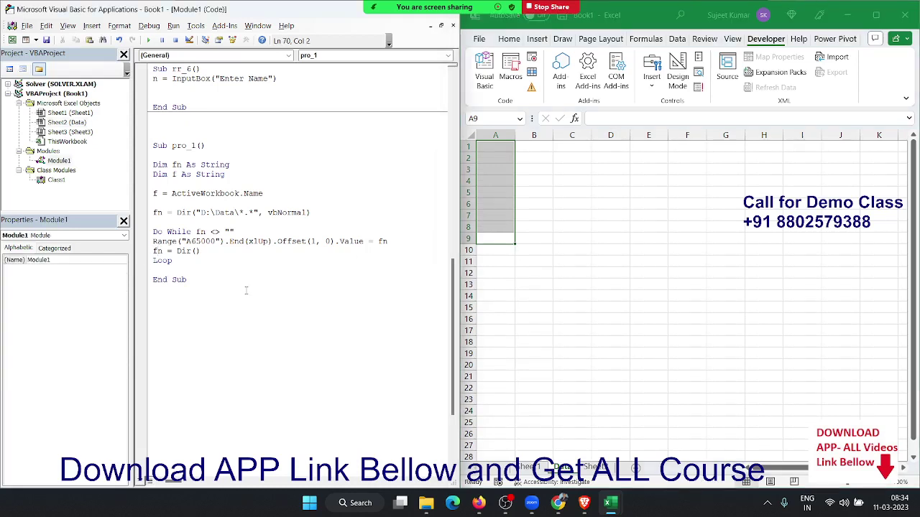
key(Return)
Comment out the Range line with an apostrophe and begin a Workbooks.Open line below it
key(Return)
key(Up)
key(Up)
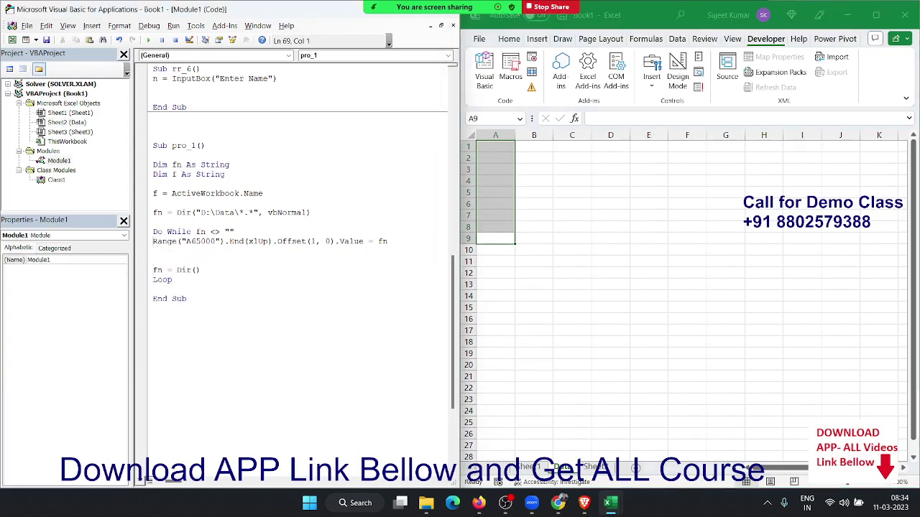
text(')
key(Down)
key(Return)
key(Return)
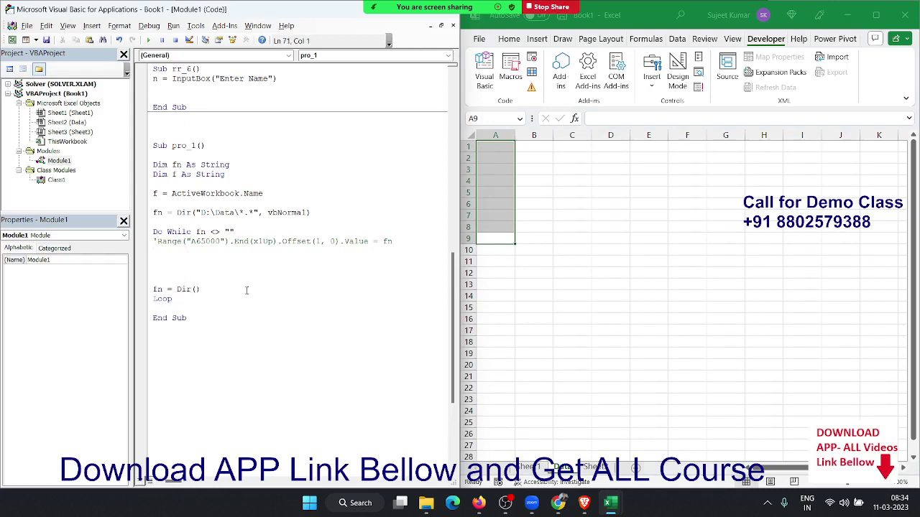
text(workbook)
text(s.op)
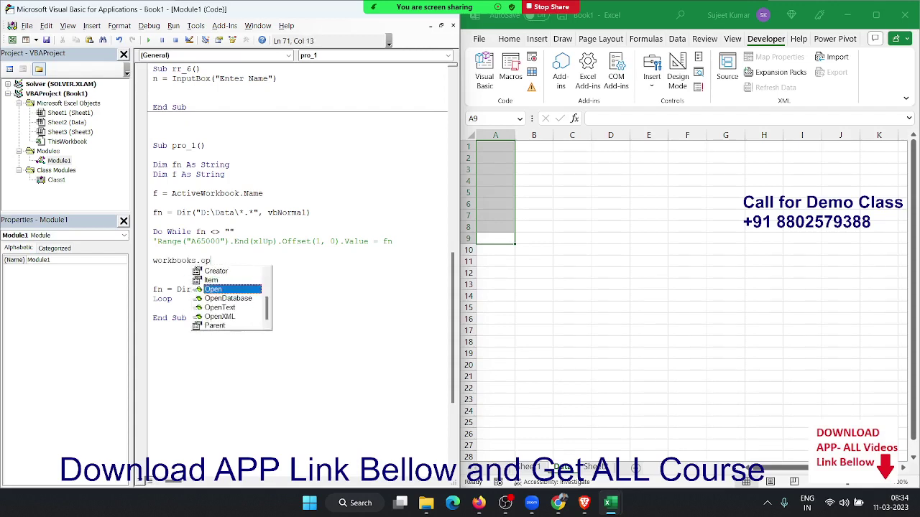
Complete the line as Workbooks.Open "D:\Data\" & fn, reusing the path from the Dir line
key(space)
click(244, 213)
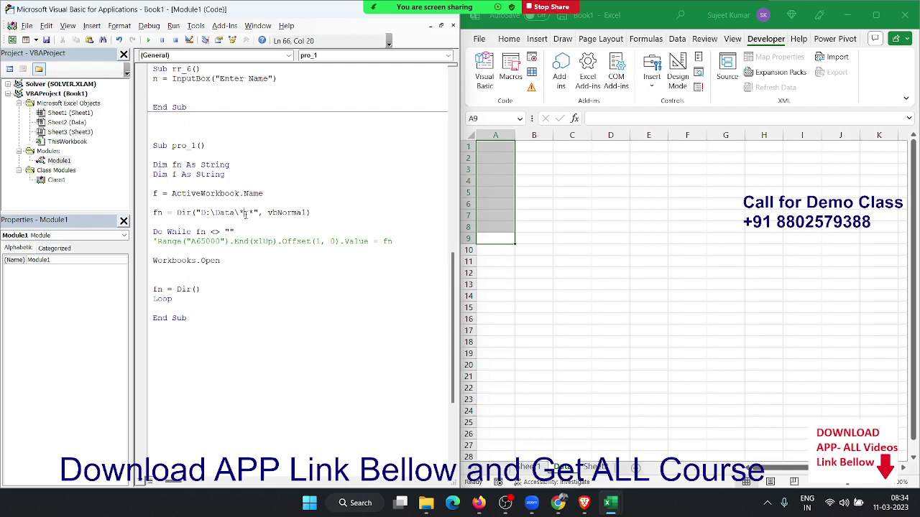
drag(238, 212, 196, 213)
key(ctrl+c)
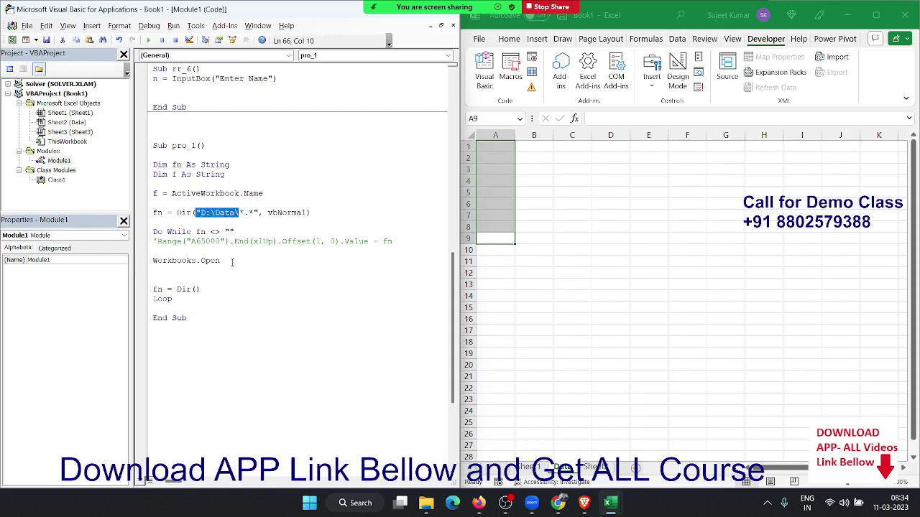
click(231, 261)
key(ctrl+v)
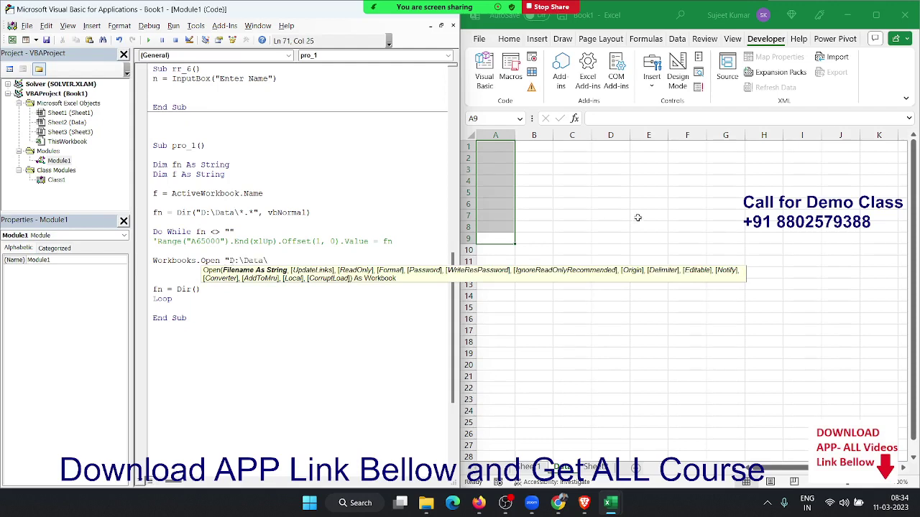
text(" & )
text(fn)
click(322, 313)
click(222, 273)
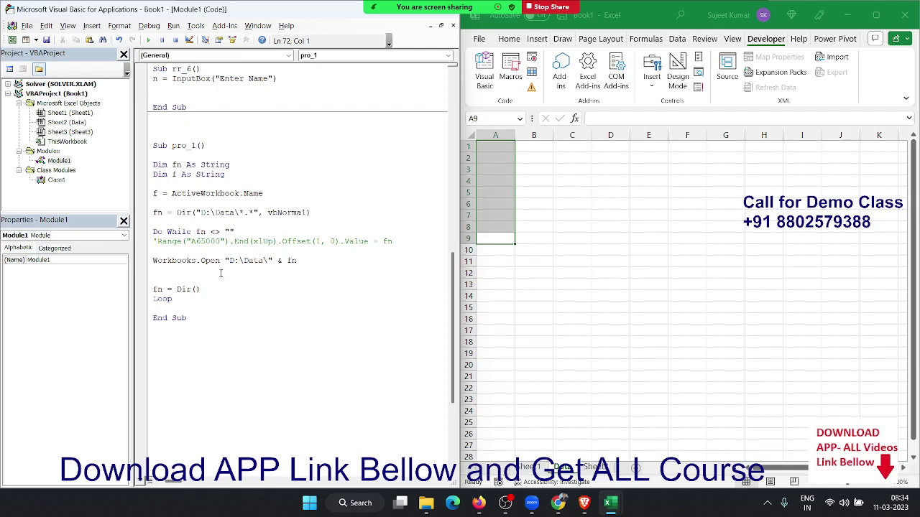
Add Sheets(1).Select and Range("A65000").CurrentRegion.Copy lines below the open statement
text(she)
text(ets(1)
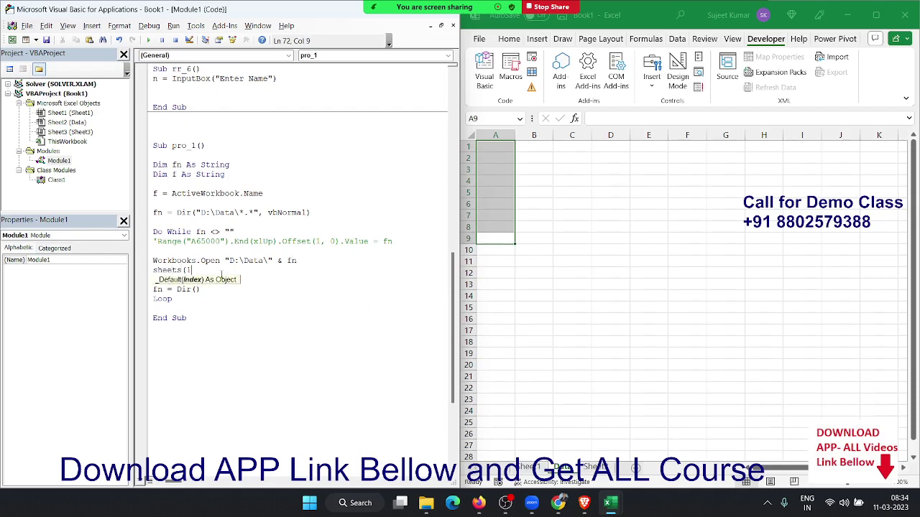
text().)
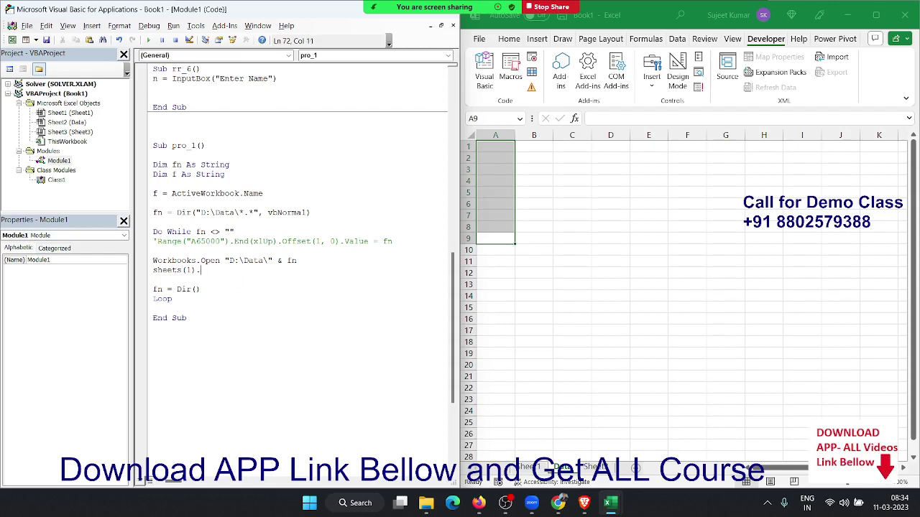
text(se)
text(lect)
key(Return)
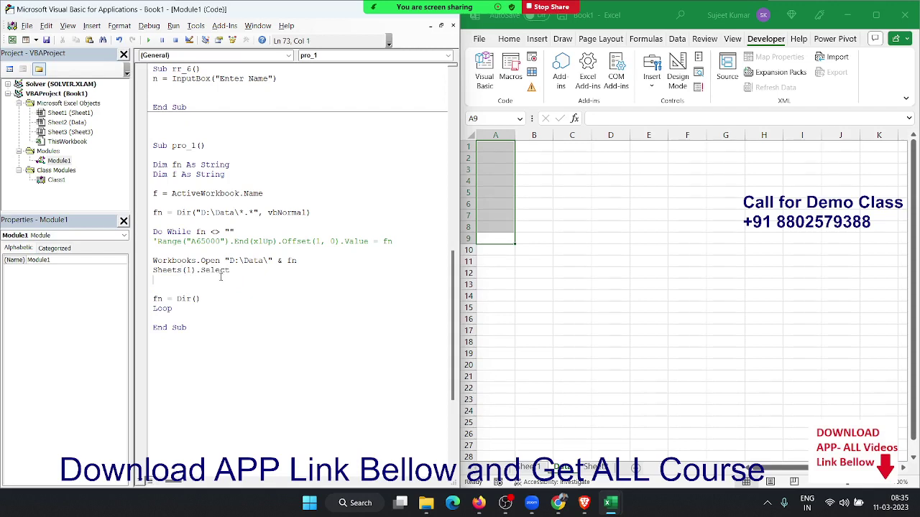
text(ran)
text(ge(")
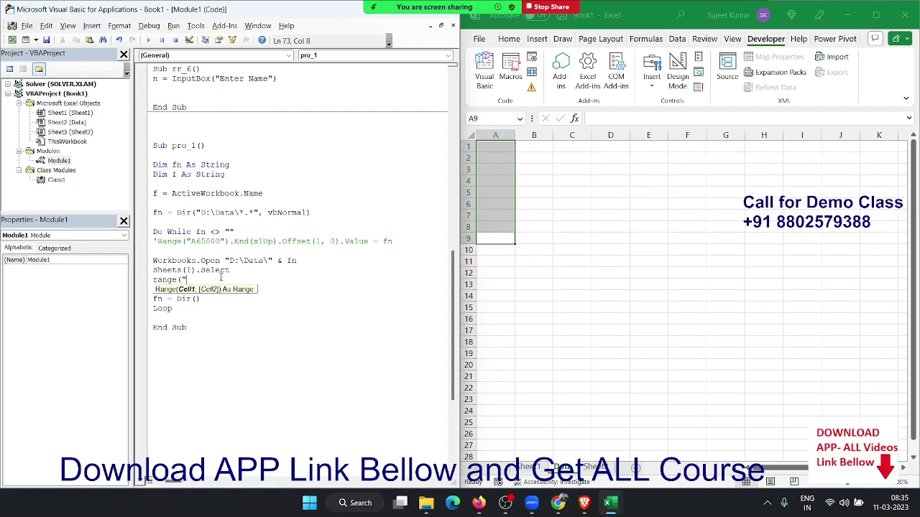
text(A65000)
text(").End)
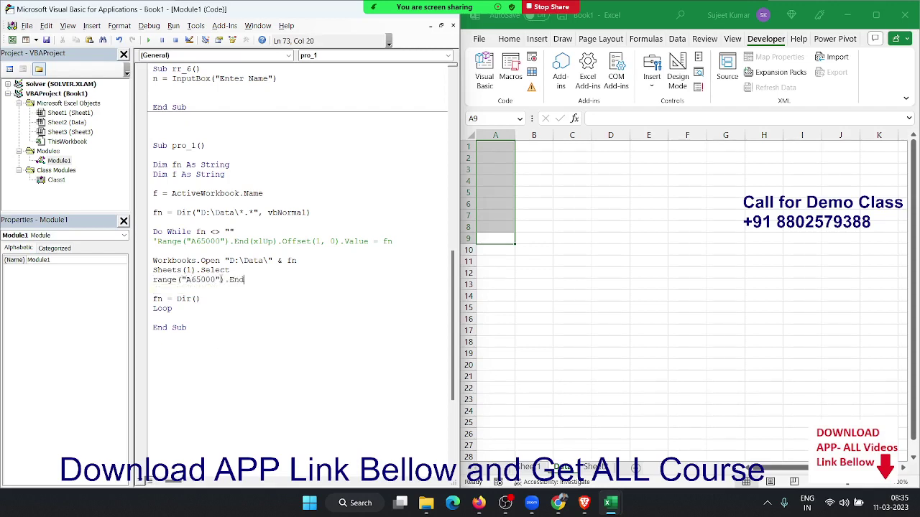
text(()
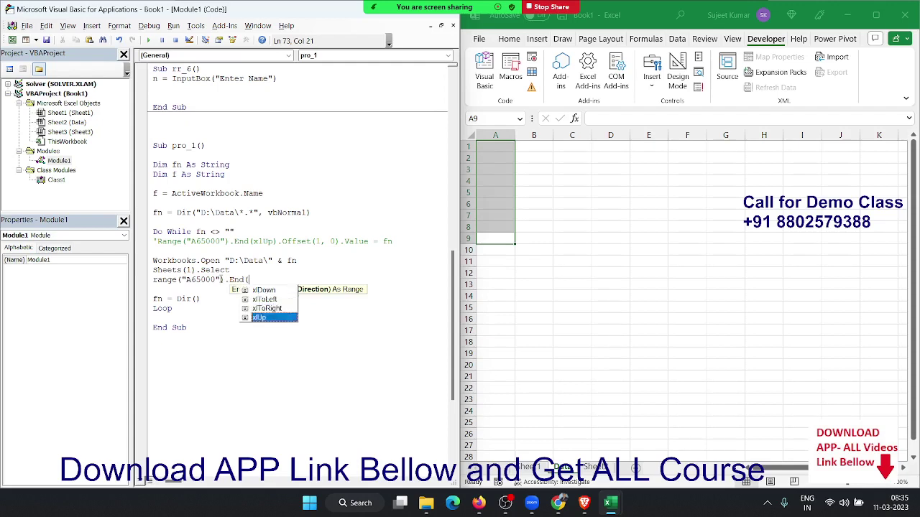
text(xlUp).)
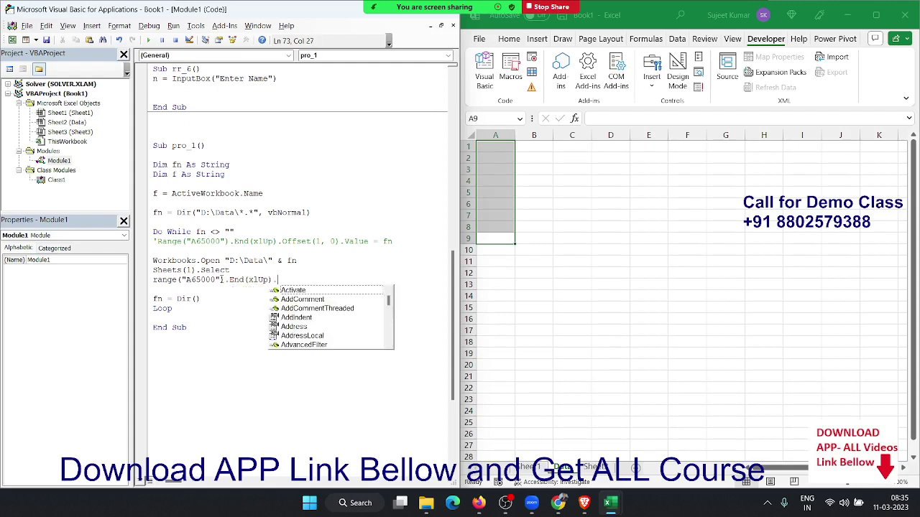
key(BackSpace)
key(BackSpace)
key(BackSpace)
key(BackSpace)
key(BackSpace)
key(BackSpace)
key(BackSpace)
key(BackSpace)
key(BackSpace)
key(BackSpace)
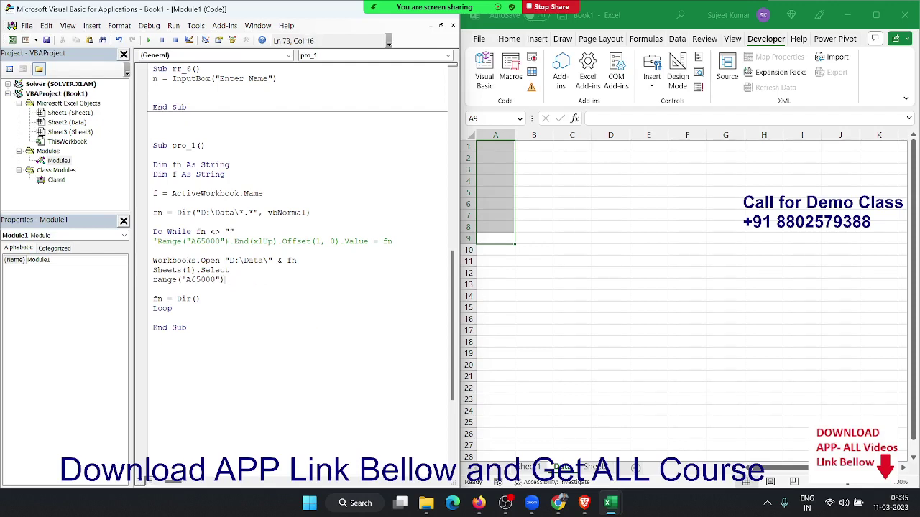
text(.)
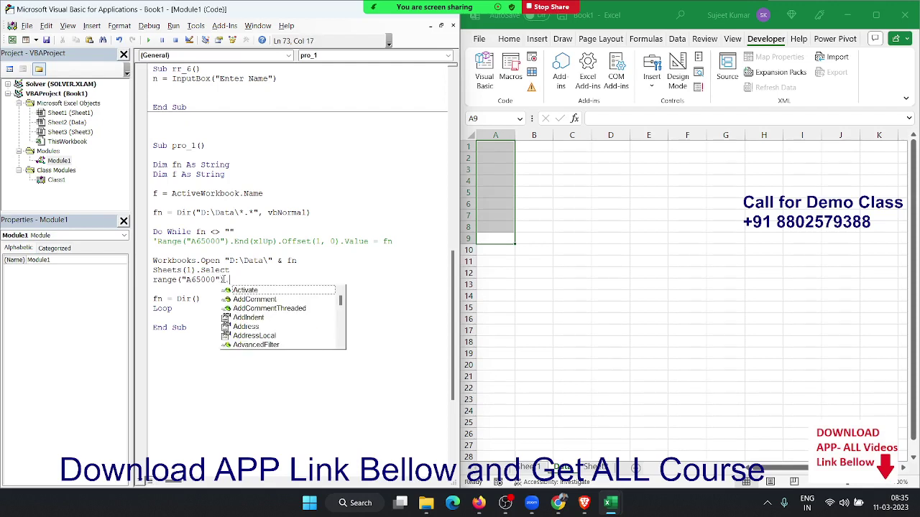
text(cu)
key(Down)
key(Tab)
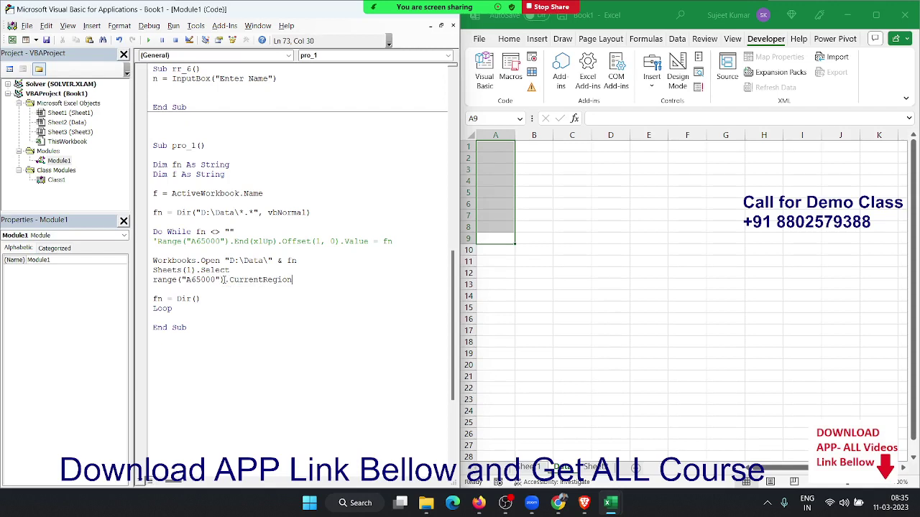
text(.copy)
key(Tab)
key(Return)
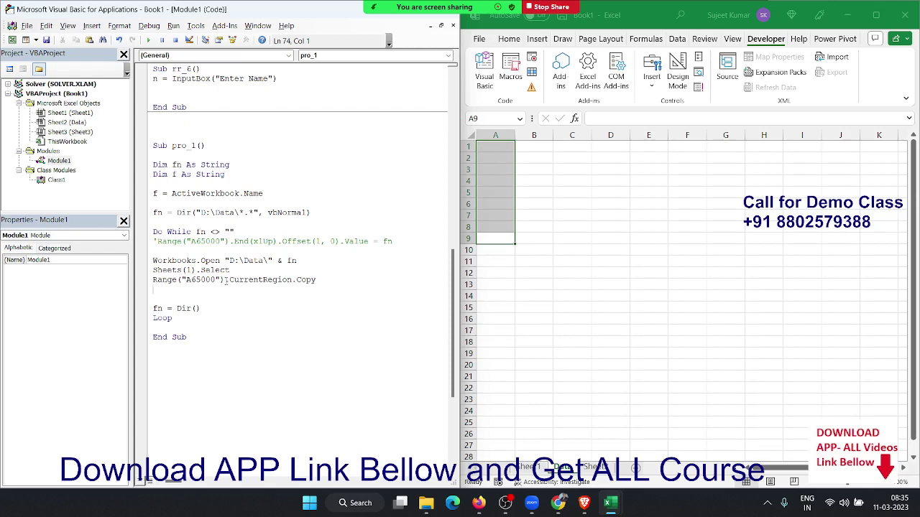
Add the line Range("A65000").End(xlUp).Offset(1, 0).PasteSpecial after the Copy line
text(range)
text(("A)
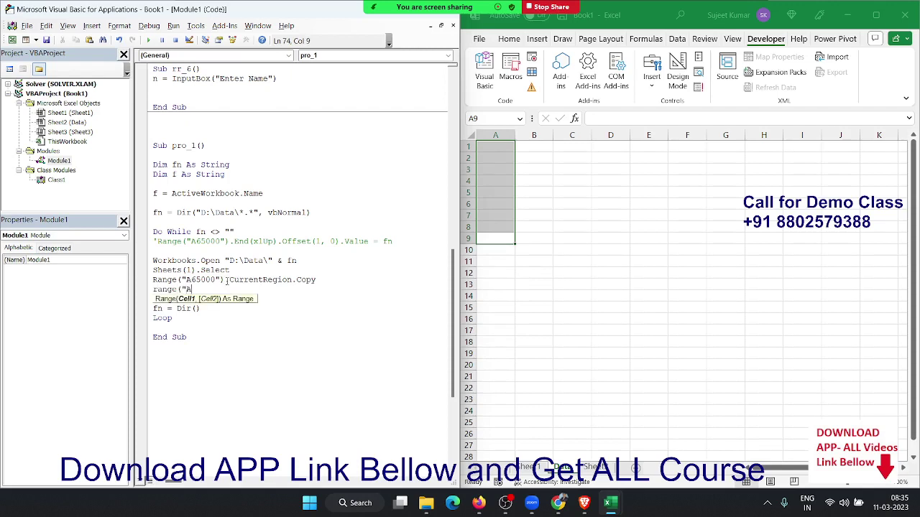
text(65000)
text(").End)
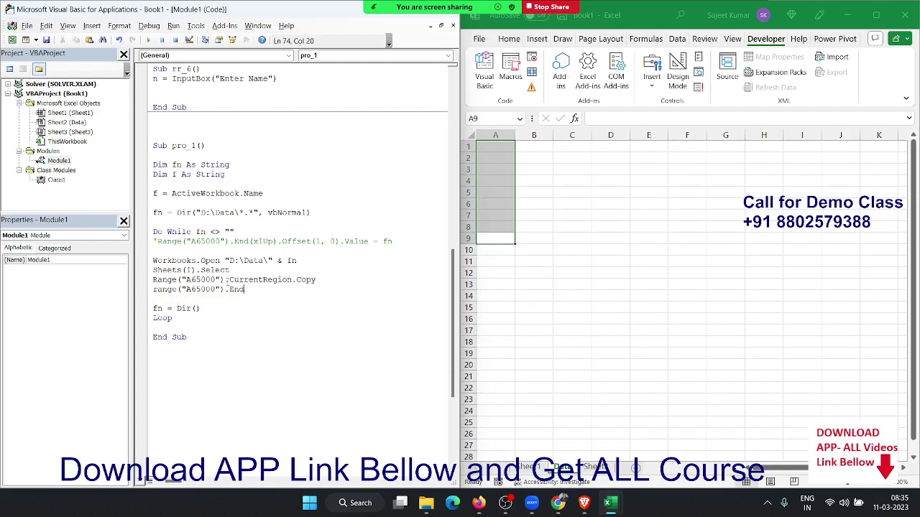
text(()
key(Down)
key(Down)
key(Down)
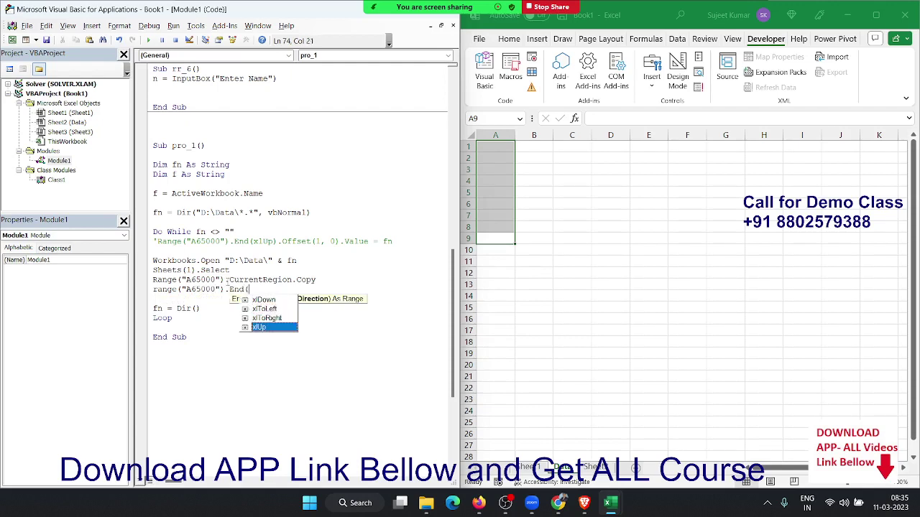
key(Tab)
text().Of)
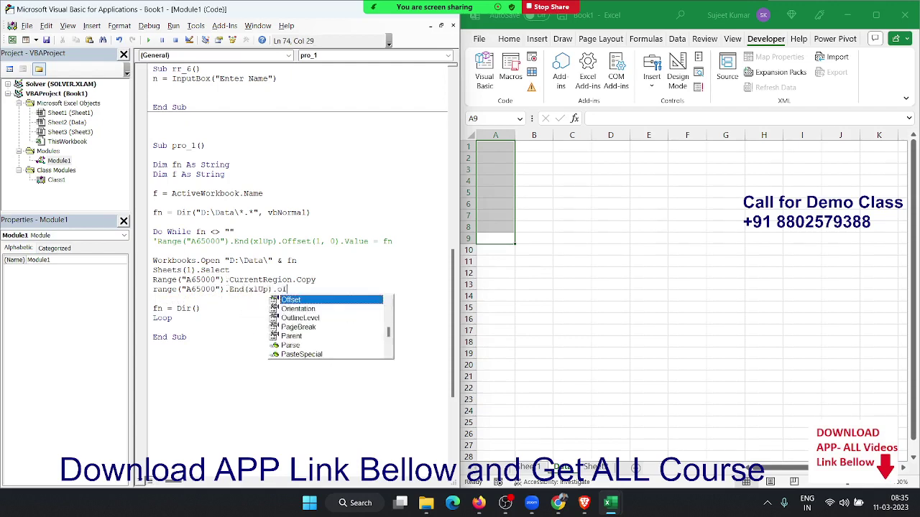
key(Tab)
text((1)
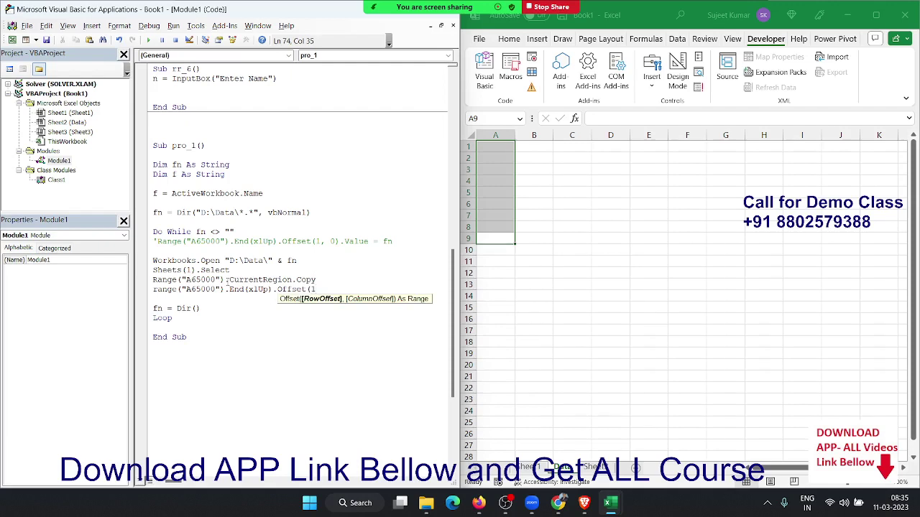
text(,0).p)
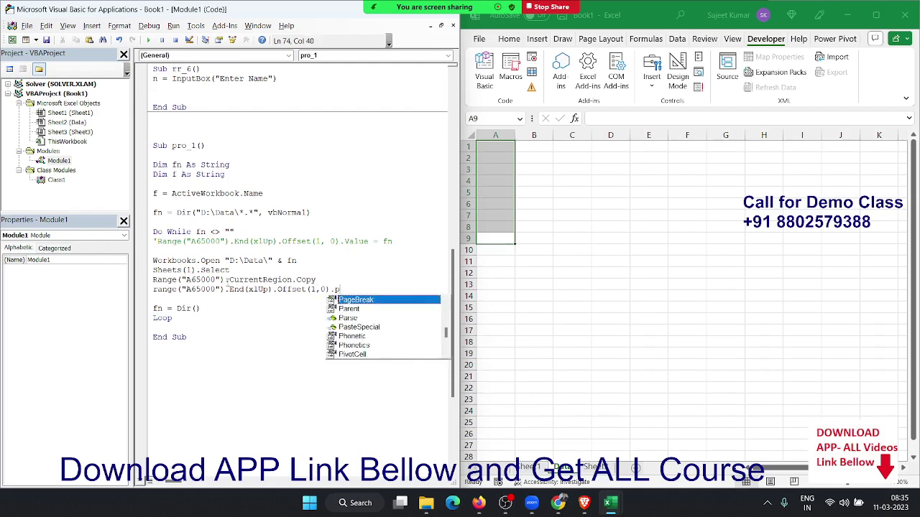
text(a)
key(Down)
key(Down)
key(Down)
key(Tab)
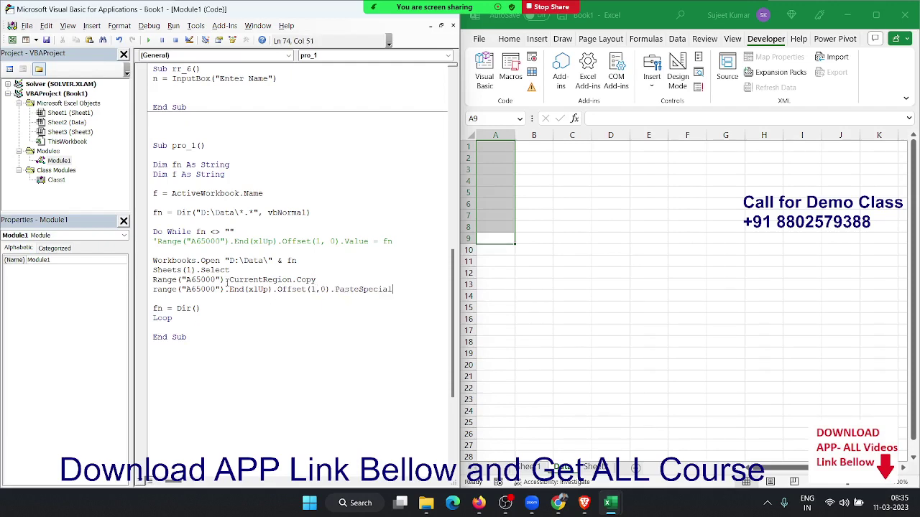
key(Return)
Prefix the paste line with Sheets("Data") so it pastes into the Data sheet
click(153, 289)
text(she)
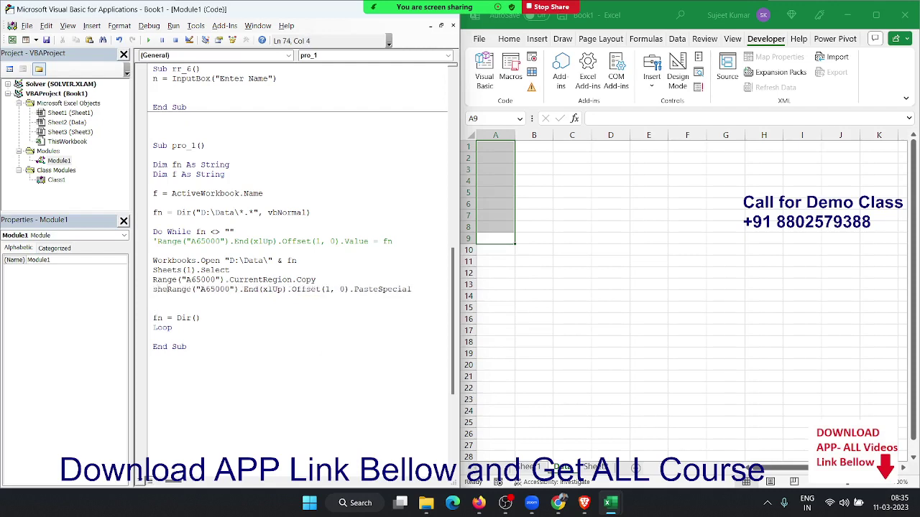
text(ets(")
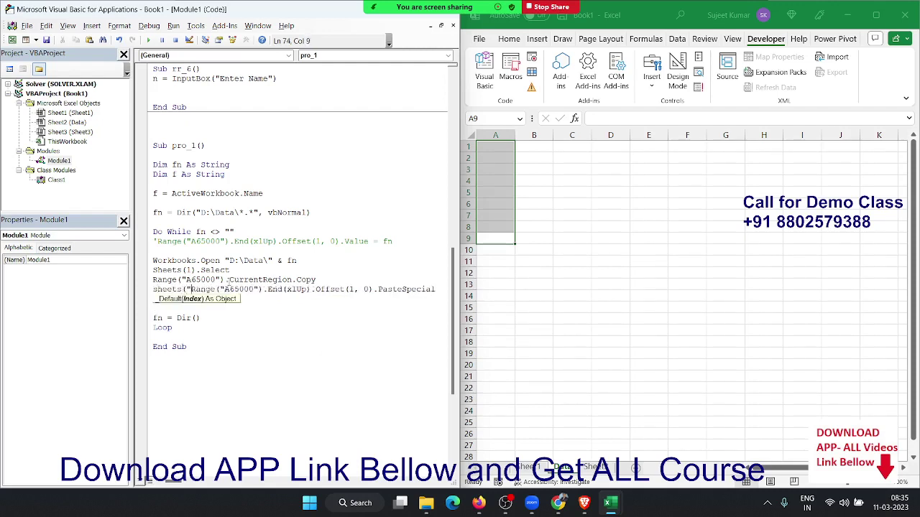
text(Data"))
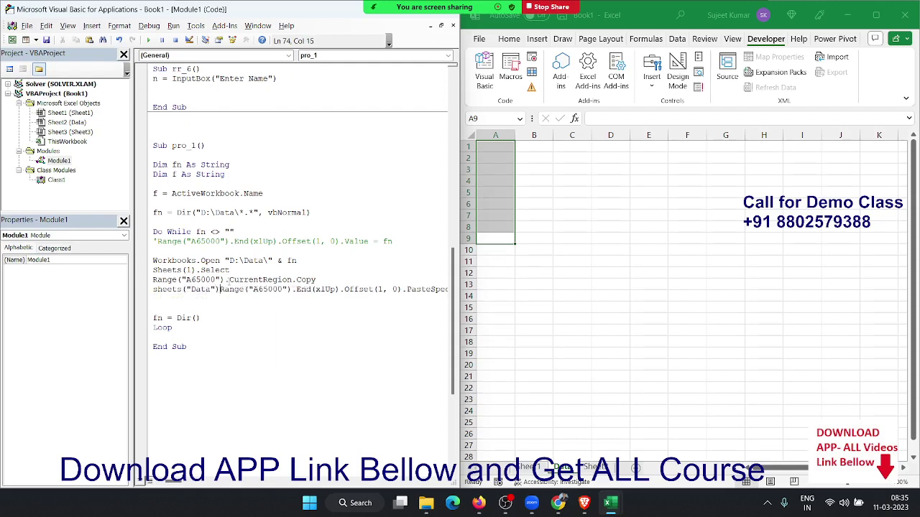
text(.)
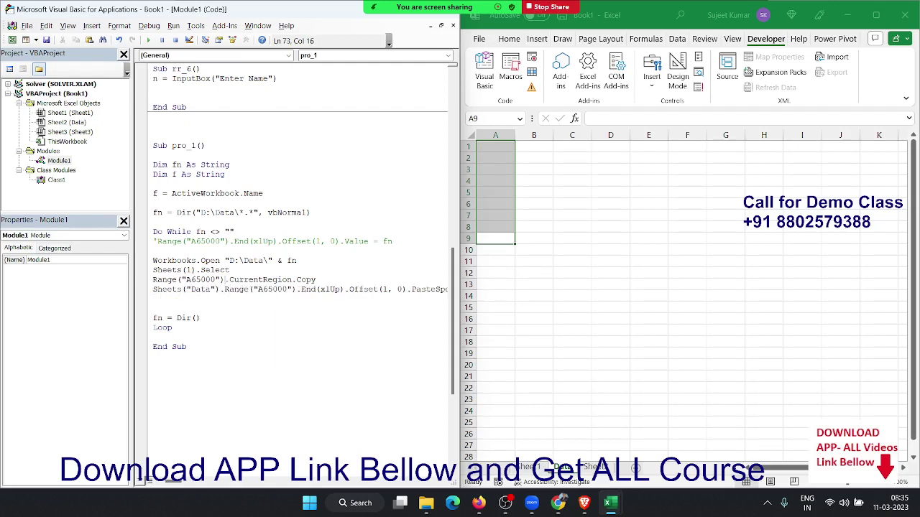
key(shift+Up)
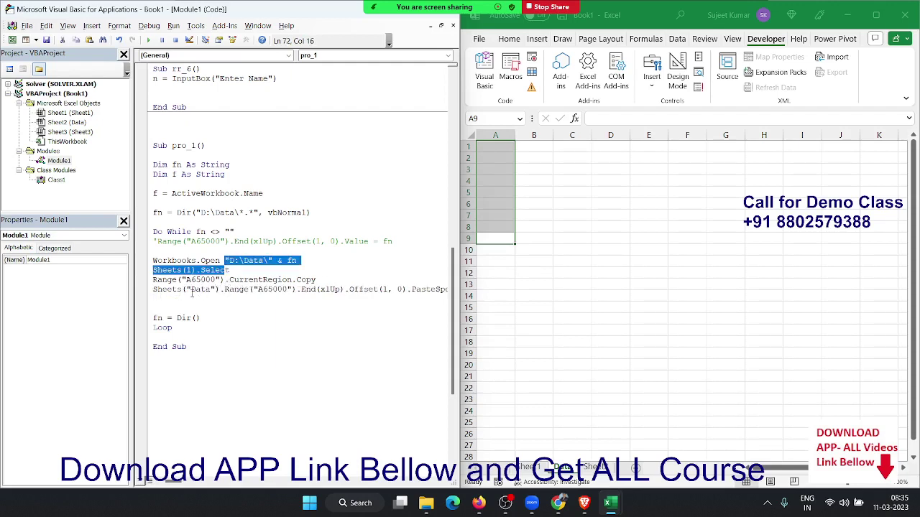
Change f's declaration from String to Workbook
click(152, 289)
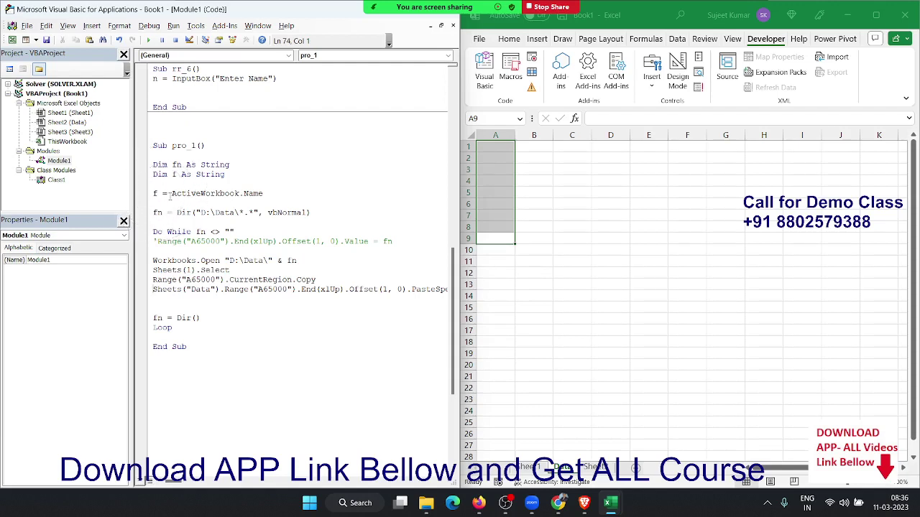
drag(268, 194, 173, 194)
click(172, 194)
key(Up)
double_click(208, 175)
key(BackSpace)
key(ctrl+j)
text(wo)
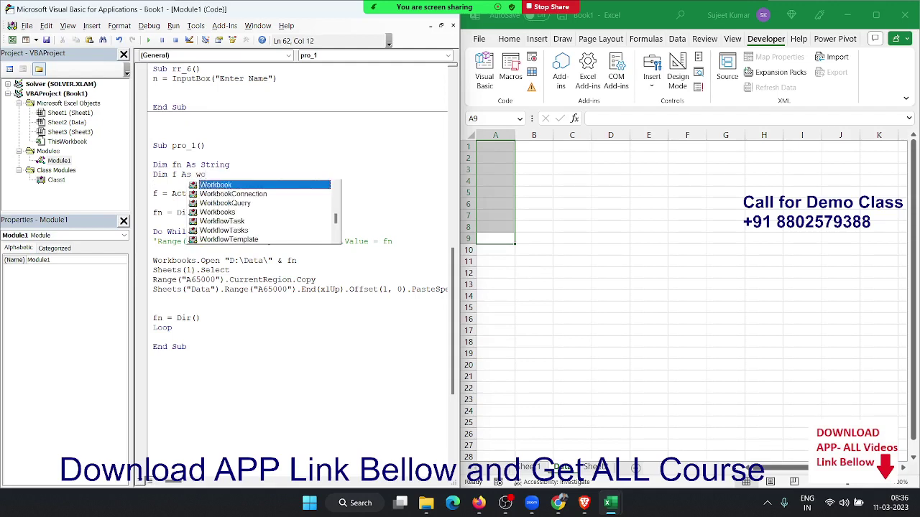
key(Tab)
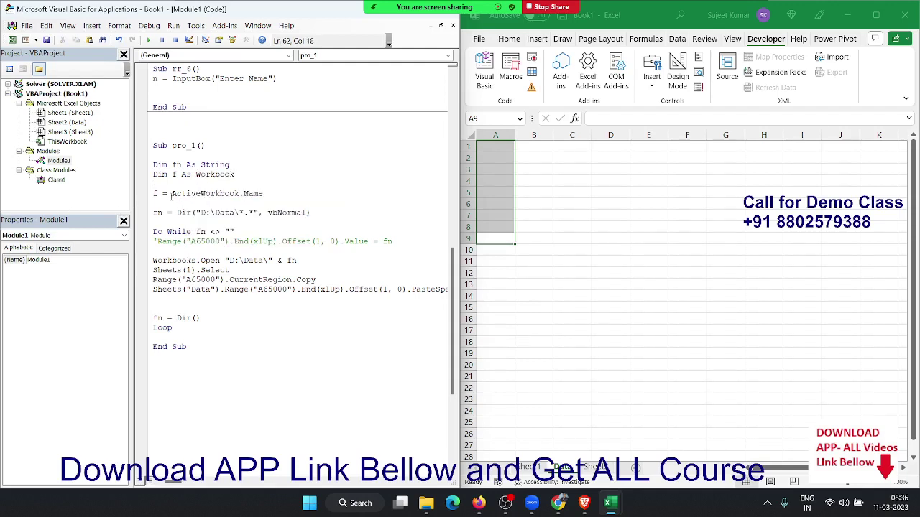
Make the assignment Set f = ActiveWorkbook by adding Set and removing .Name
key(Down)
key(Down)
text(set)
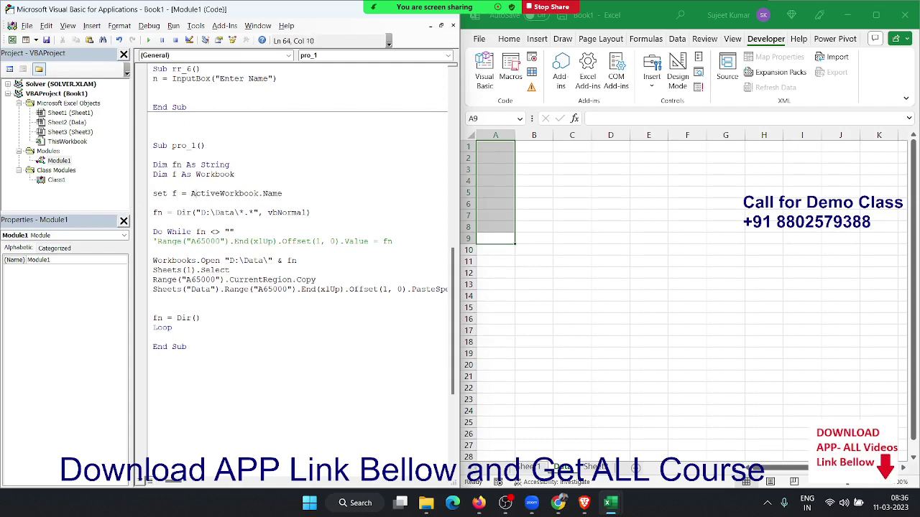
click(255, 194)
key(shift+Right)
key(shift+Right)
key(shift+Right)
key(shift+Right)
key(shift+Right)
key(Delete)
click(180, 300)
click(299, 260)
drag(294, 260, 258, 261)
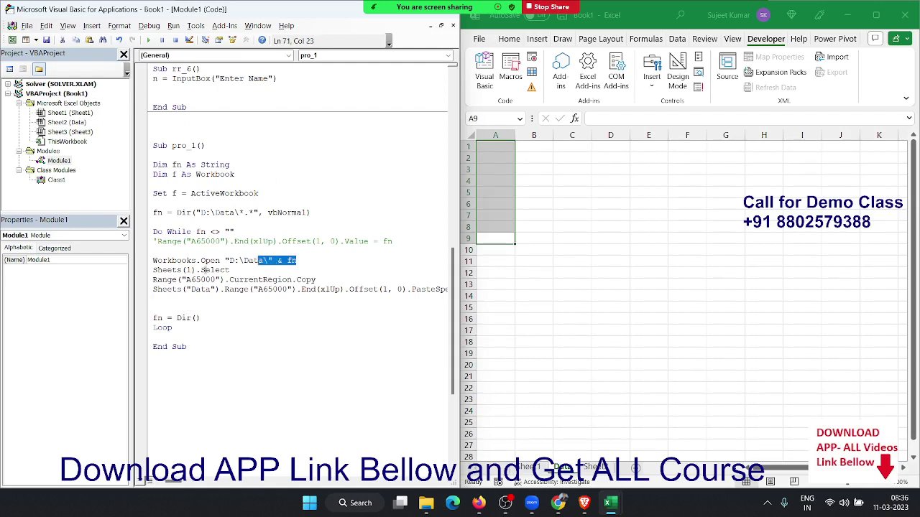
click(170, 298)
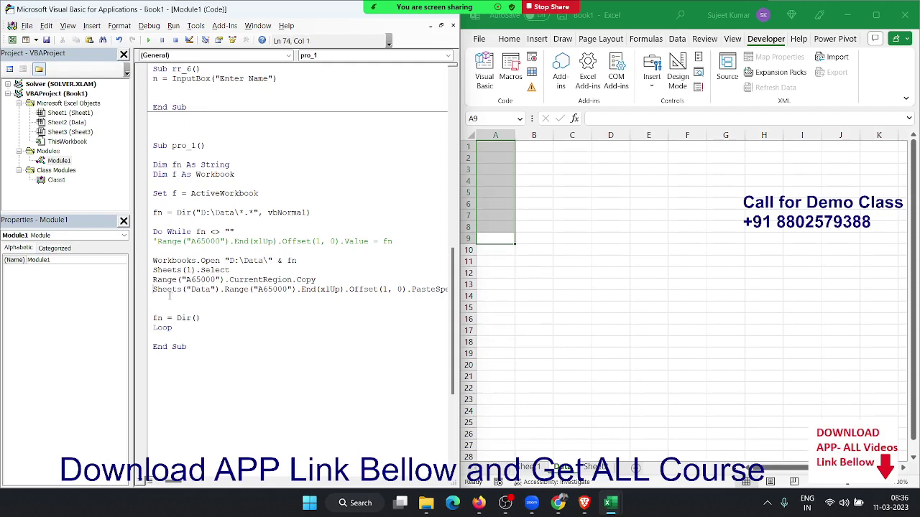
Prefix the Sheets("Data") paste line with f. so it targets f's Data sheet
text(f.)
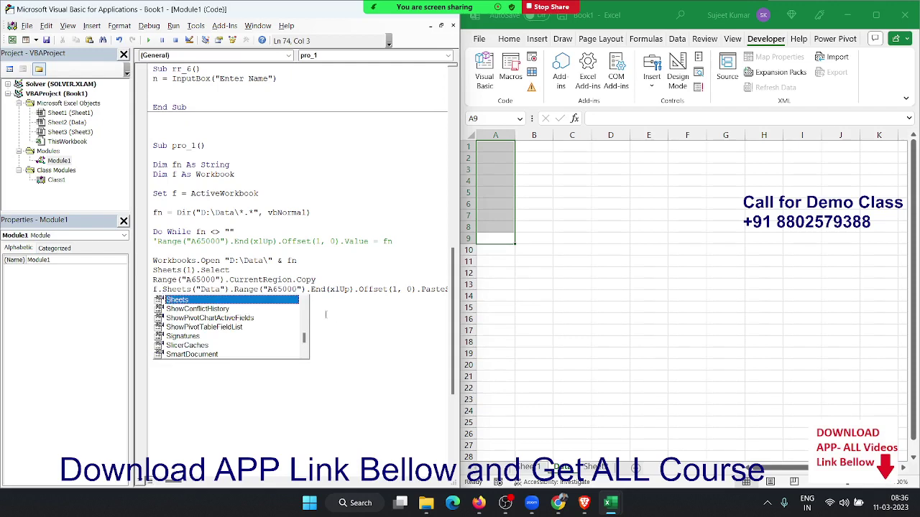
click(345, 316)
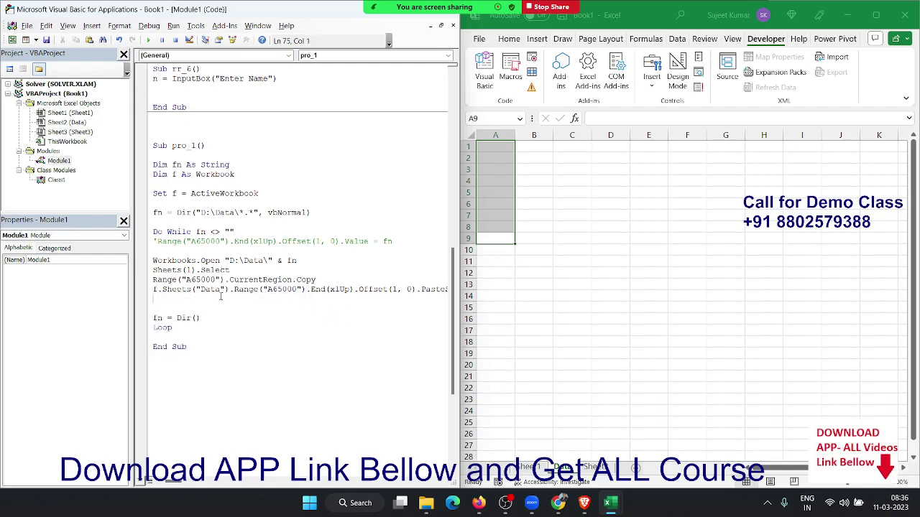
key(Up)
key(Up)
key(shift+Up)
key(Left)
key(Down)
key(Down)
key(Down)
key(Up)
Add Application.CutCopyMode = False after the paste line
text(a)
text(pplication)
text(.cu)
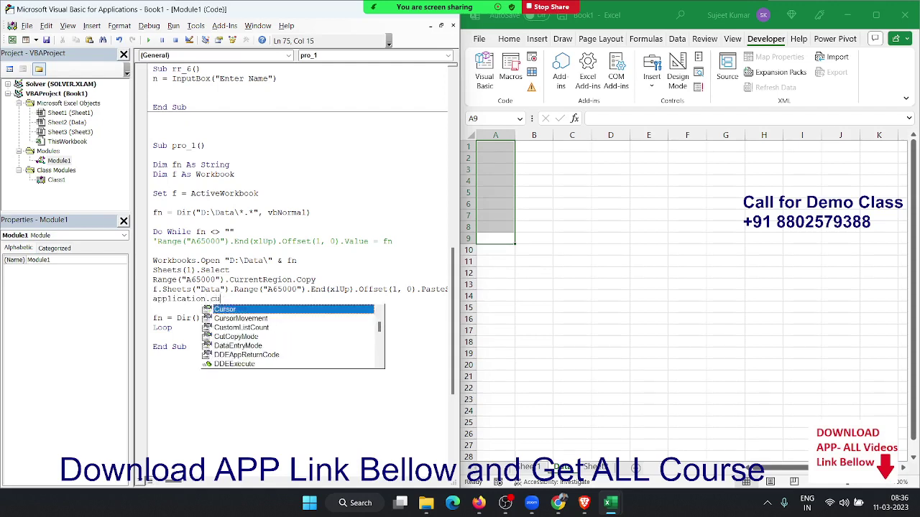
text(t)
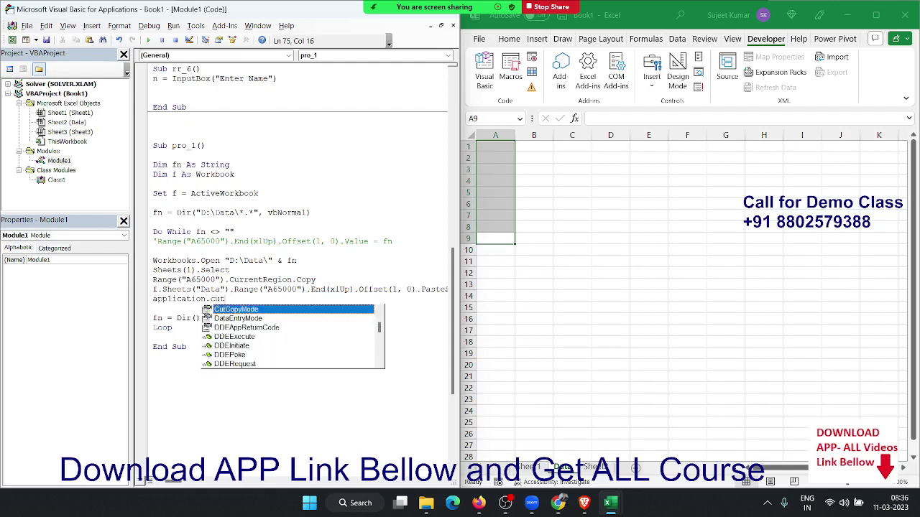
key(Tab)
text(=)
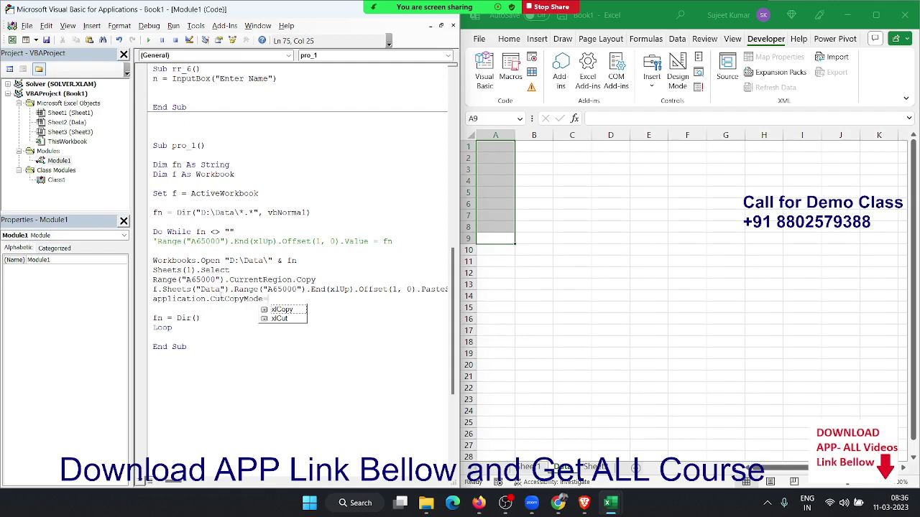
text(fals)
text(e)
key(Return)
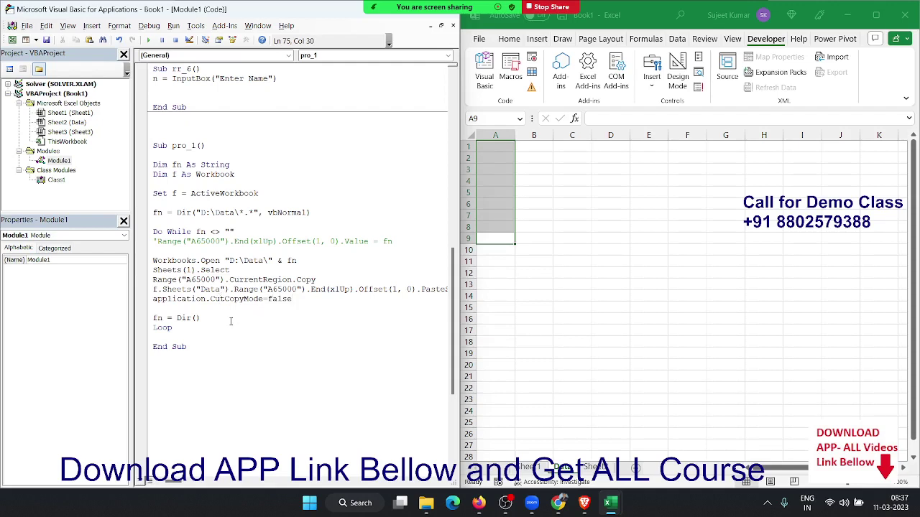
key(Return)
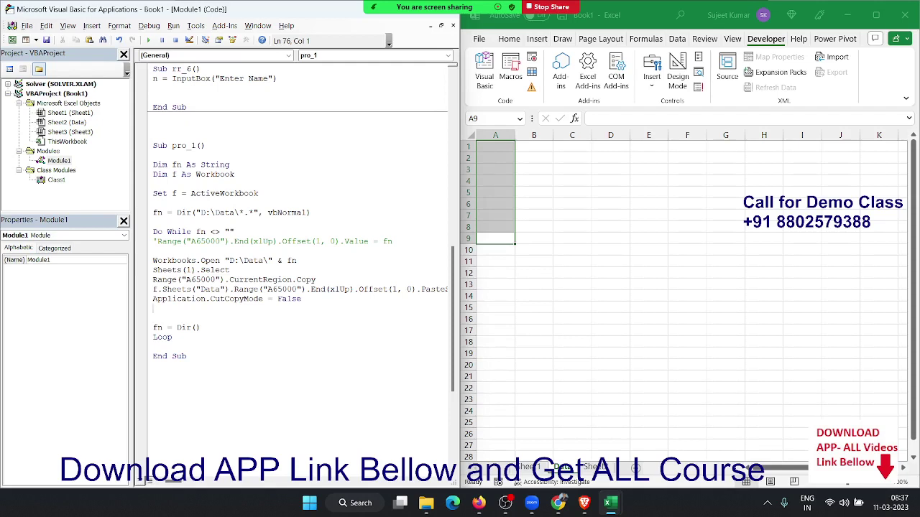
Add Workbooks(fn).Close False and remove the extra blank line before fn = Dir()
text(wor)
text(kbooks)
text(()
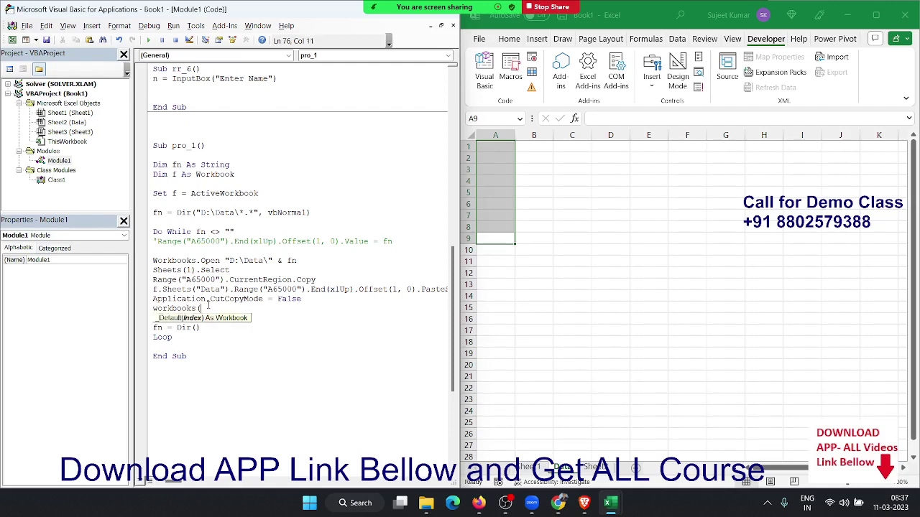
text(fn)
text().Cl)
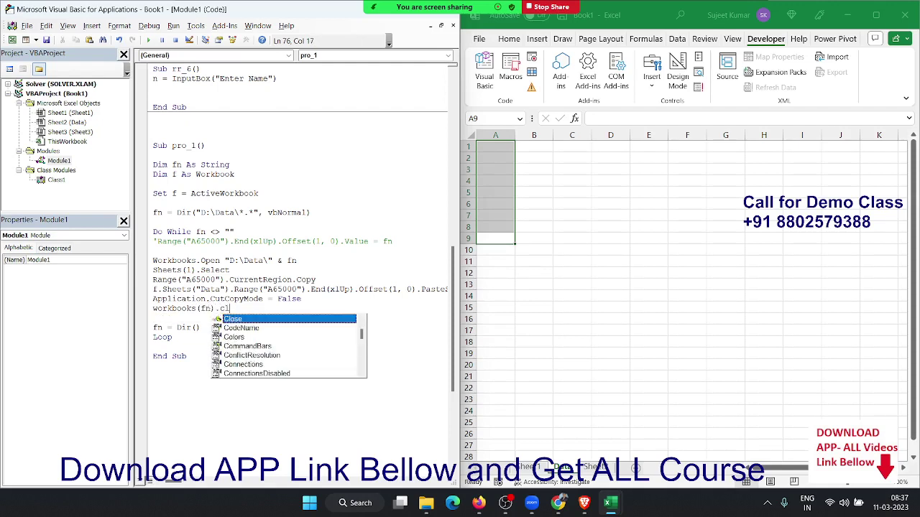
text(ose fa)
text(ls)
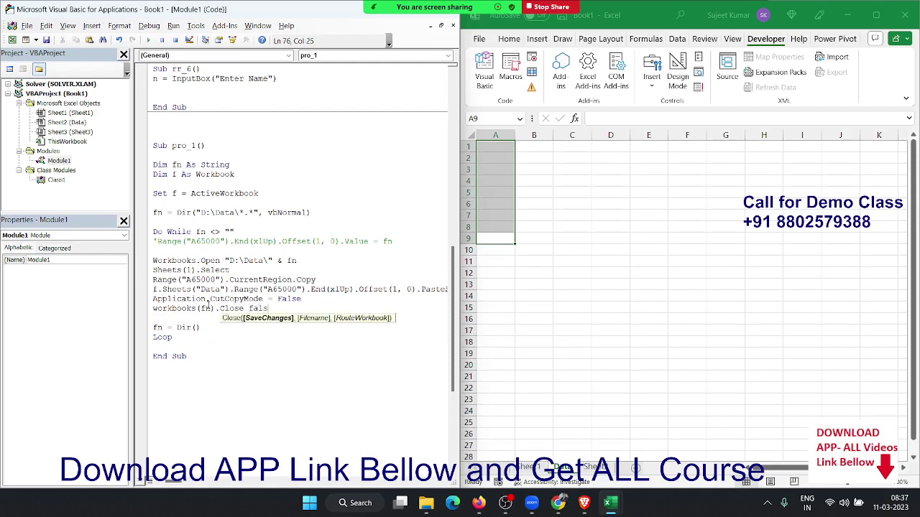
text(e)
key(Return)
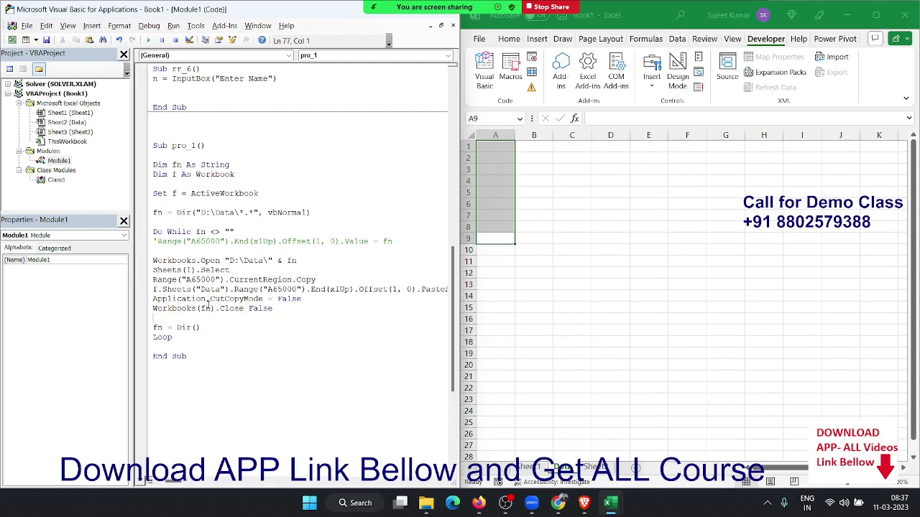
key(Delete)
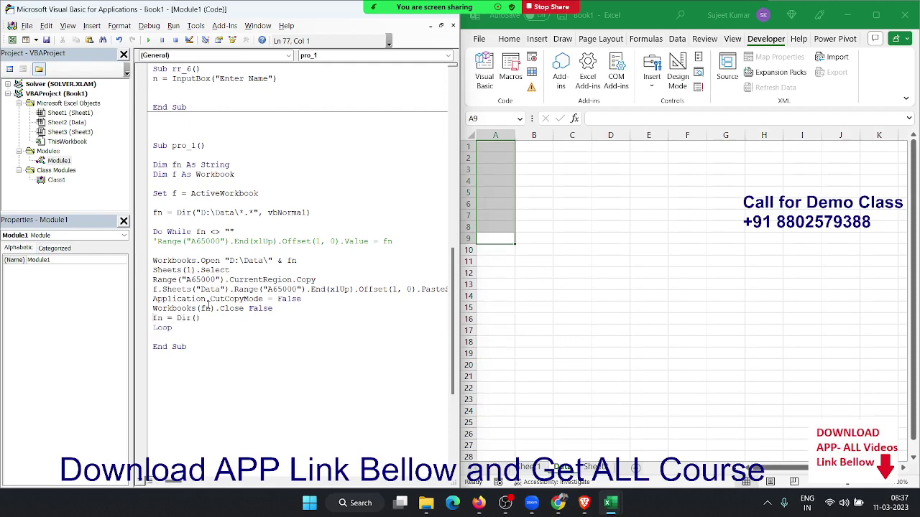
click(264, 233)
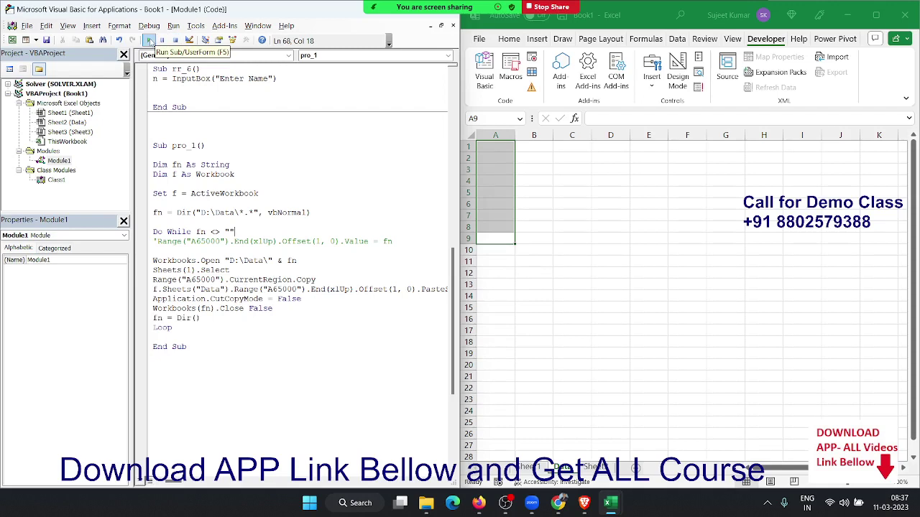
Run pro_1 with the caret inside the macro, then check Excel and the D:\Data folder
click(150, 41)
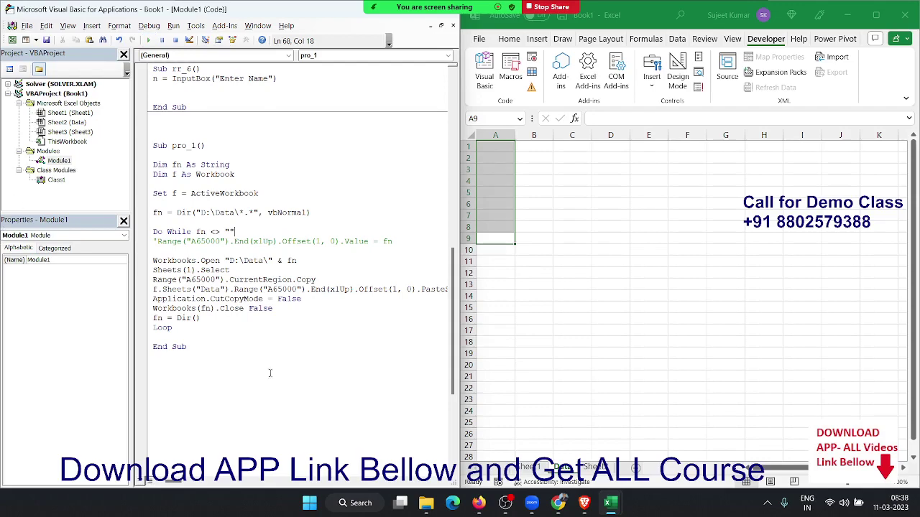
click(267, 337)
click(253, 230)
click(149, 40)
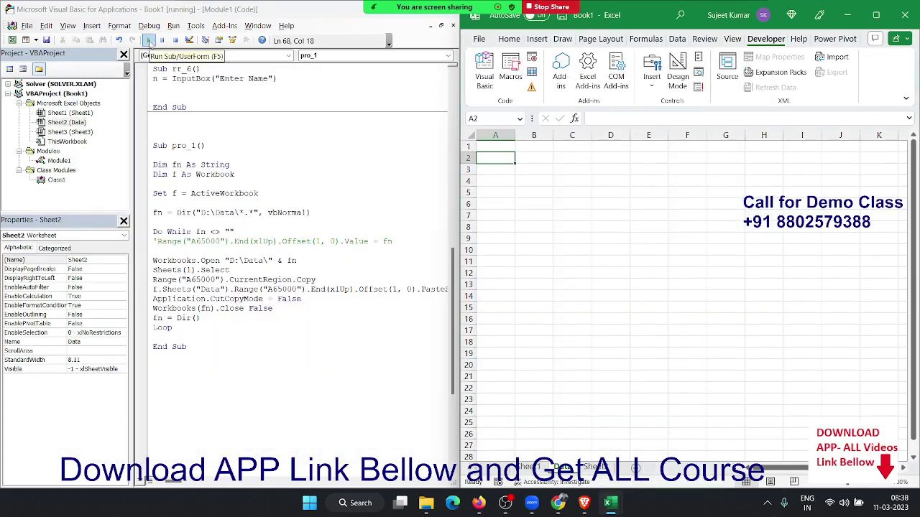
click(761, 260)
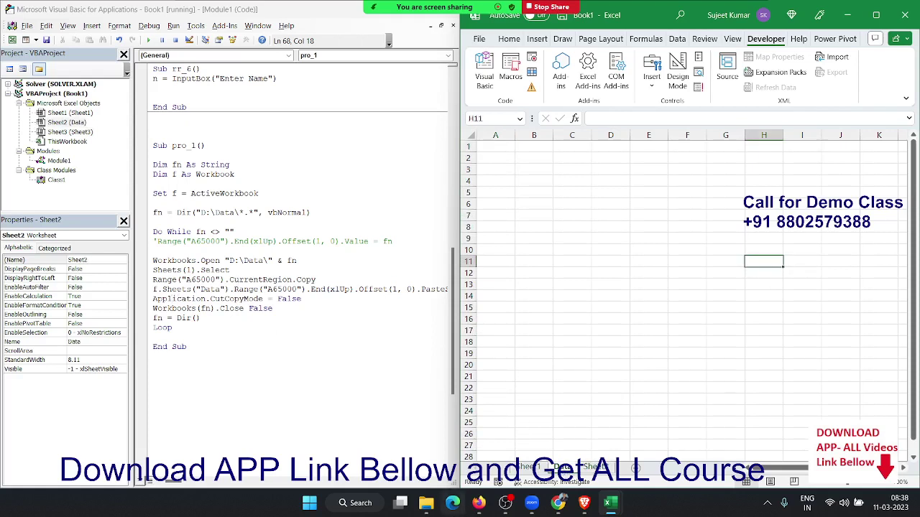
click(427, 505)
Open 1.xlsx from D:\Data, then close it without saving
click(148, 111)
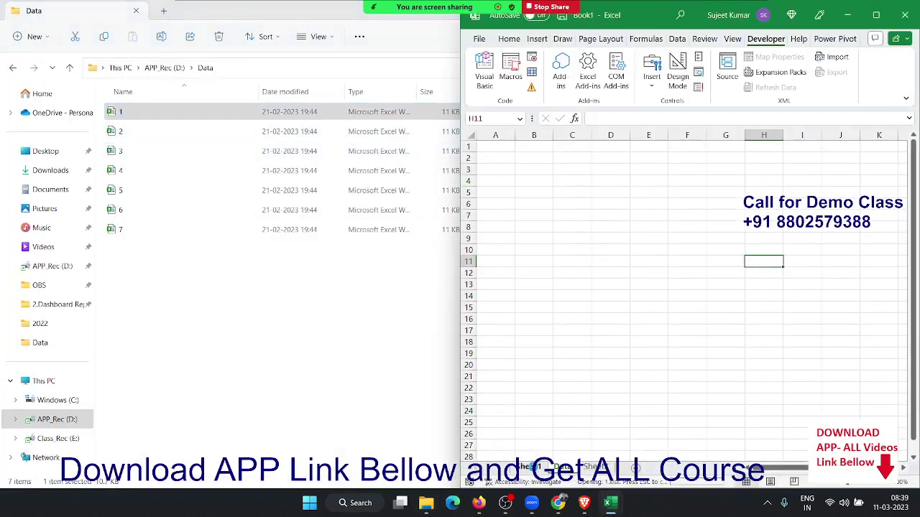
scroll(205, 352, down, 5)
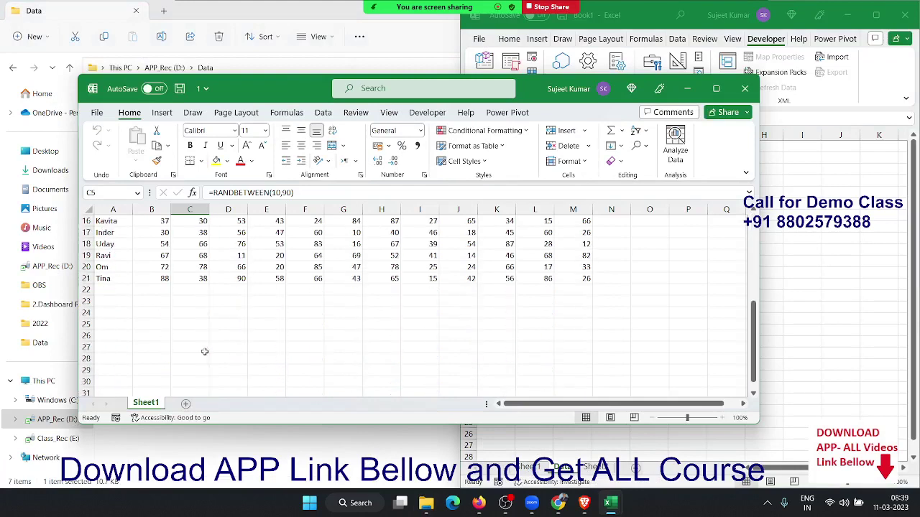
scroll(204, 352, up, 5)
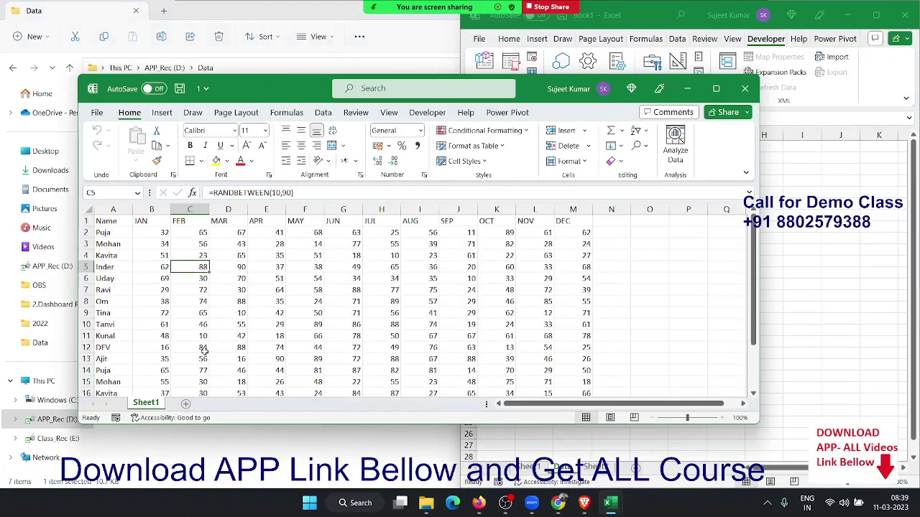
click(744, 88)
click(460, 265)
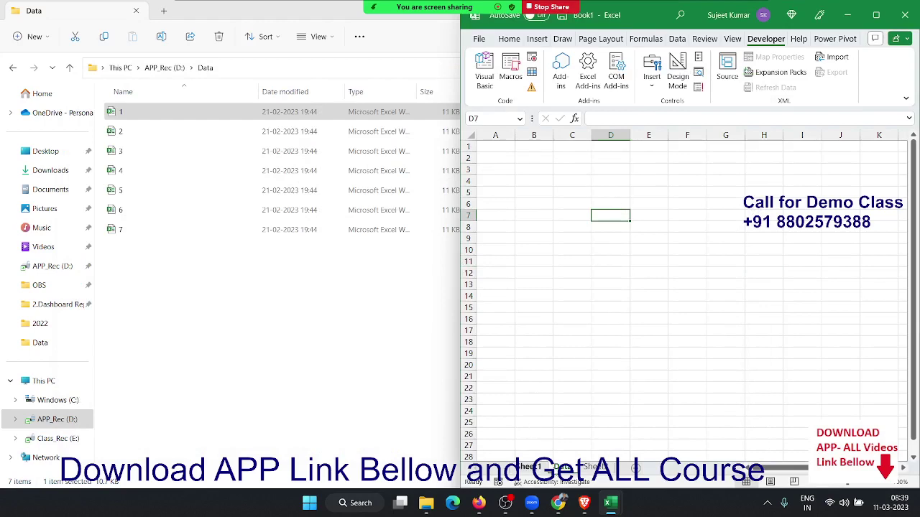
mouse_move(610, 502)
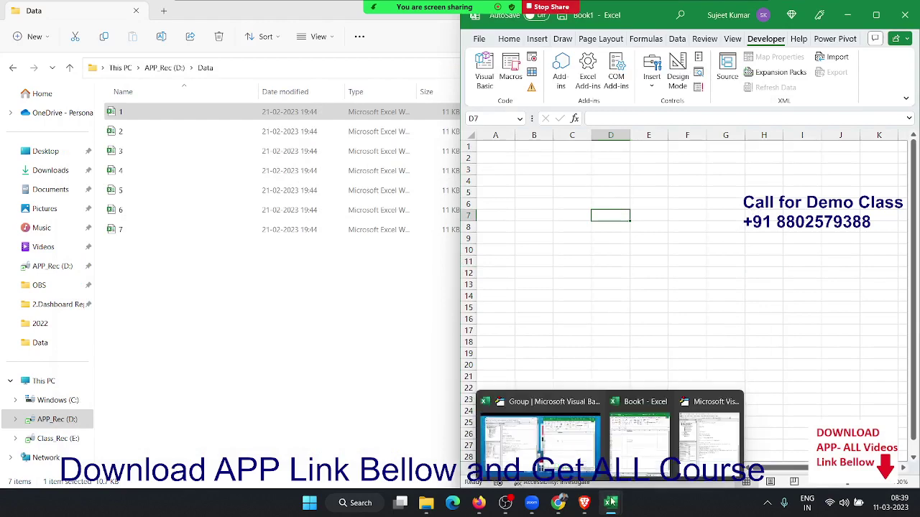
Return to the VBA editor and confirm the Data sheet is still empty
click(578, 454)
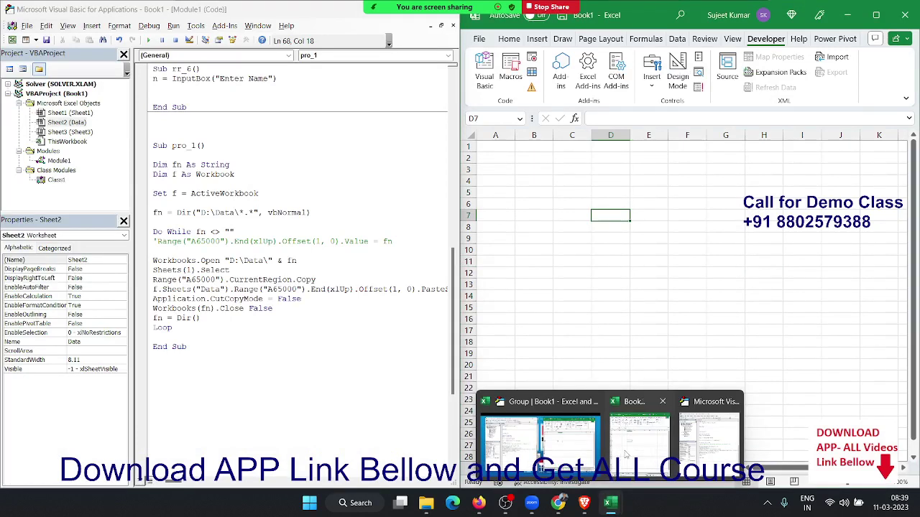
click(566, 467)
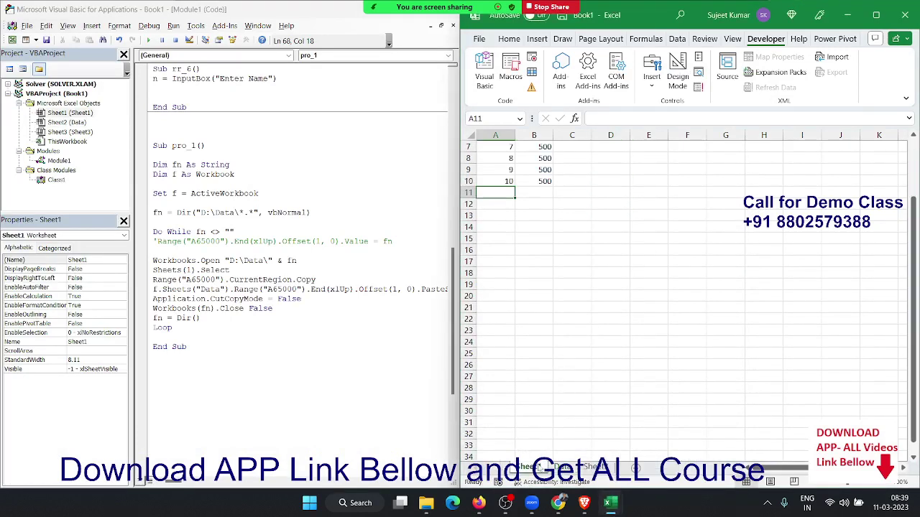
click(529, 468)
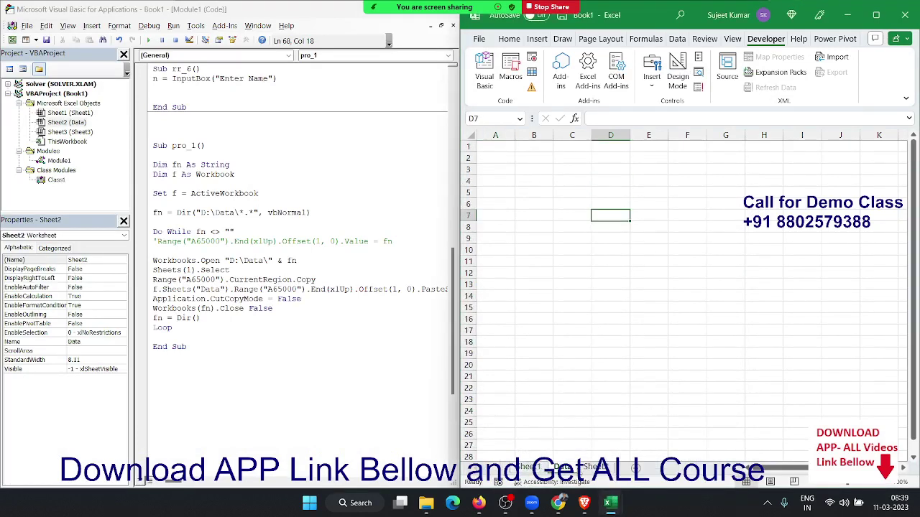
click(380, 378)
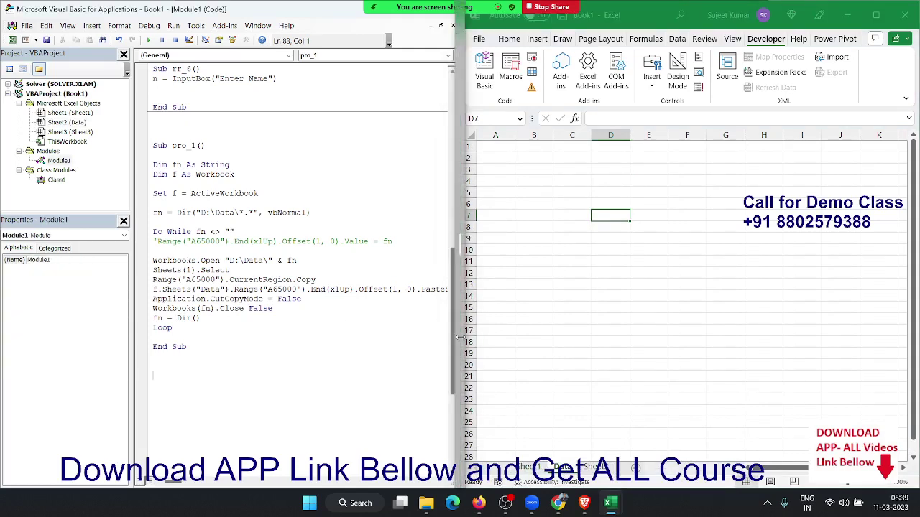
Widen the editor and step through pro_1 with F8 past the open and copy lines
drag(459, 338, 520, 344)
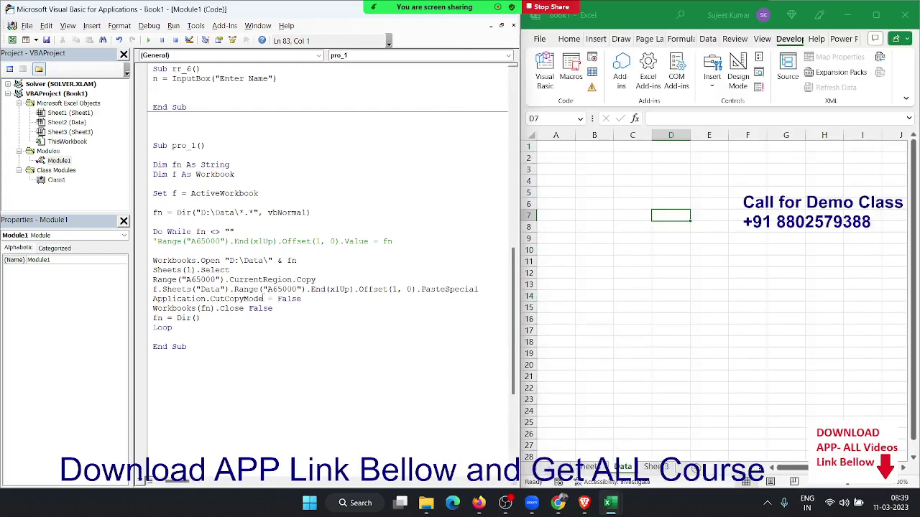
click(257, 308)
click(242, 261)
key(F8)
key(F8)
key(F8)
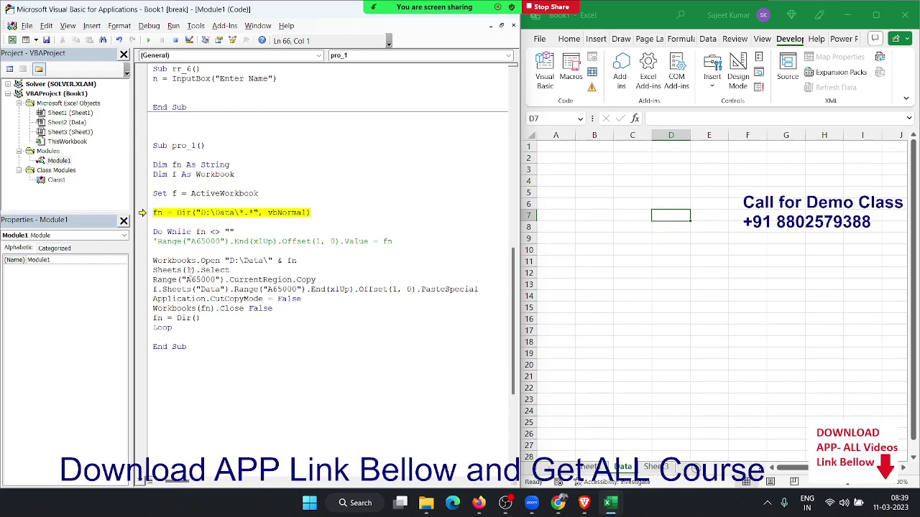
click(190, 271)
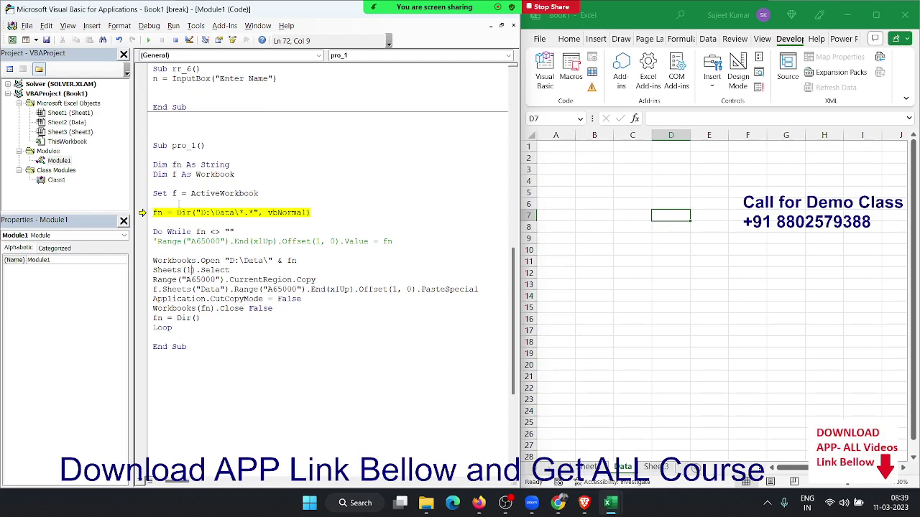
click(173, 193)
key(F8)
key(F8)
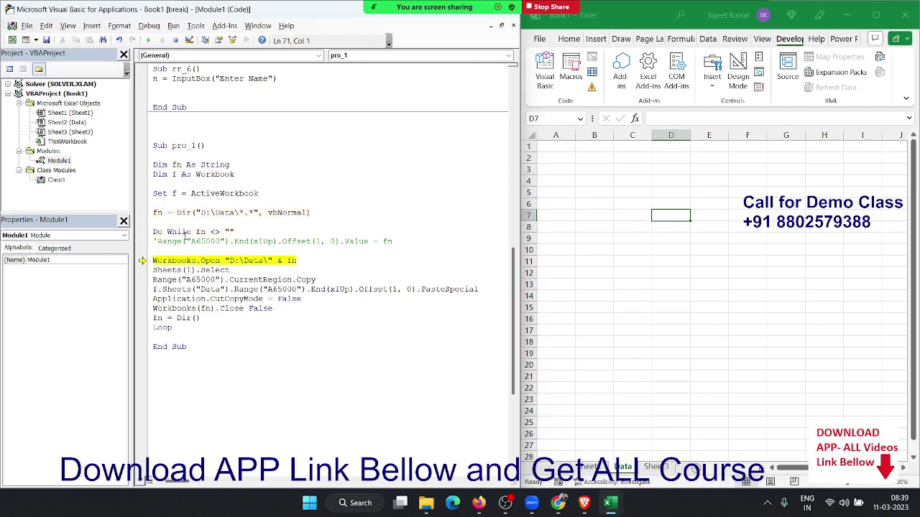
key(F8)
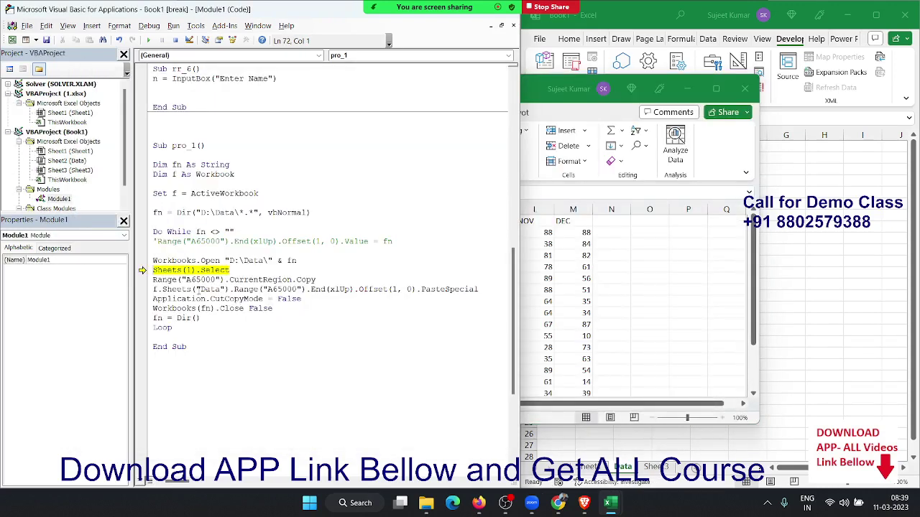
key(F8)
key(F8)
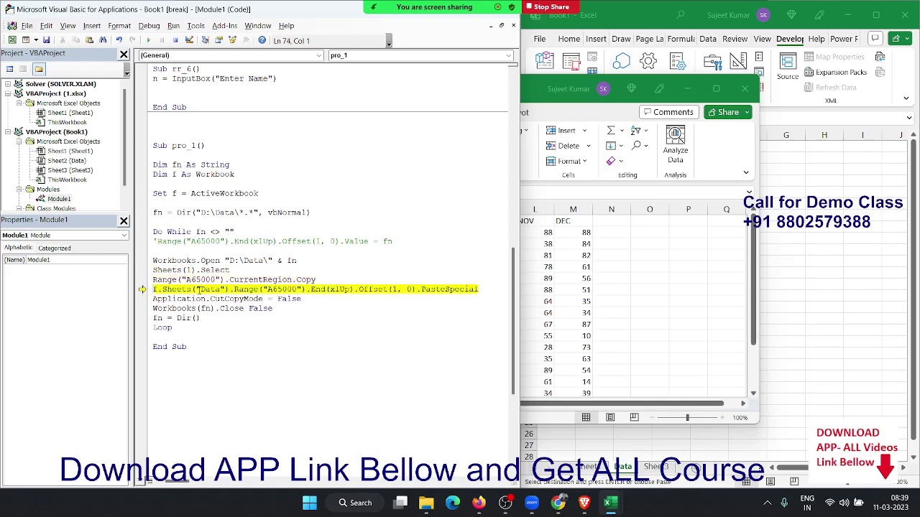
Inspect the data in the opened 1.xlsx and in Book1, then return to the code
click(605, 298)
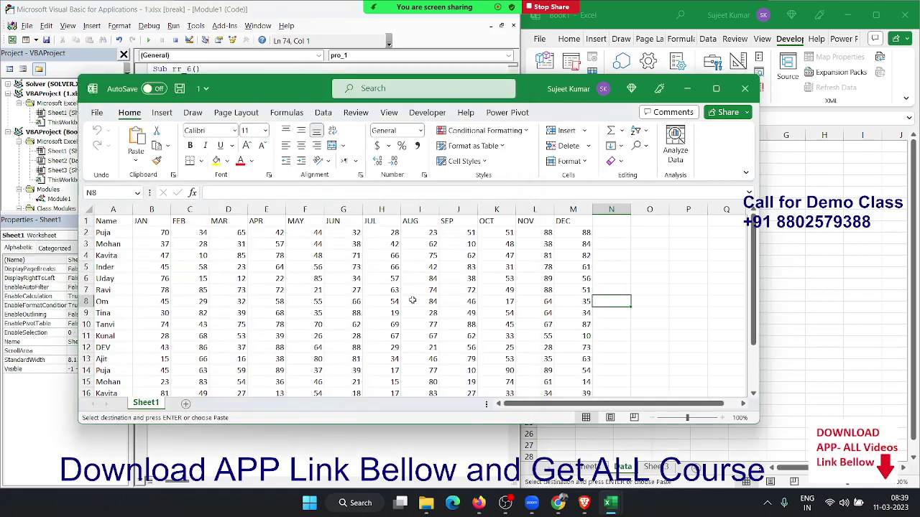
click(271, 289)
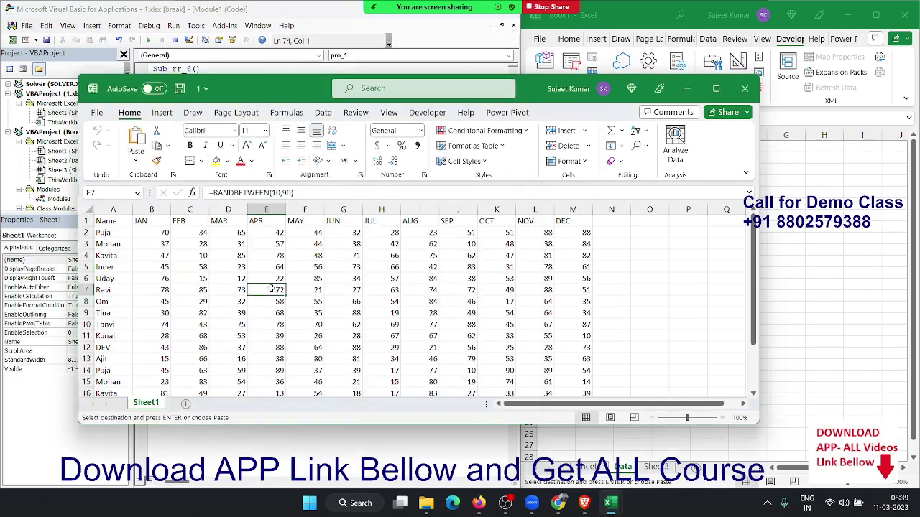
click(815, 293)
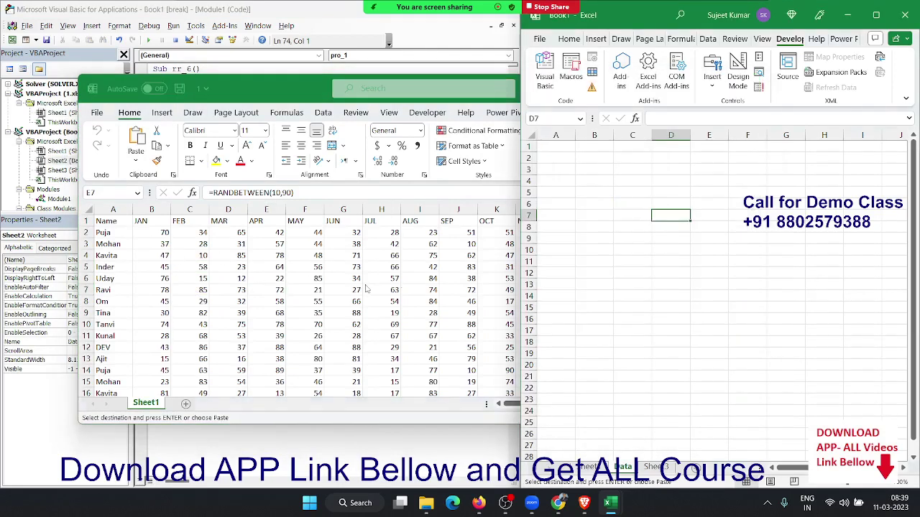
click(316, 440)
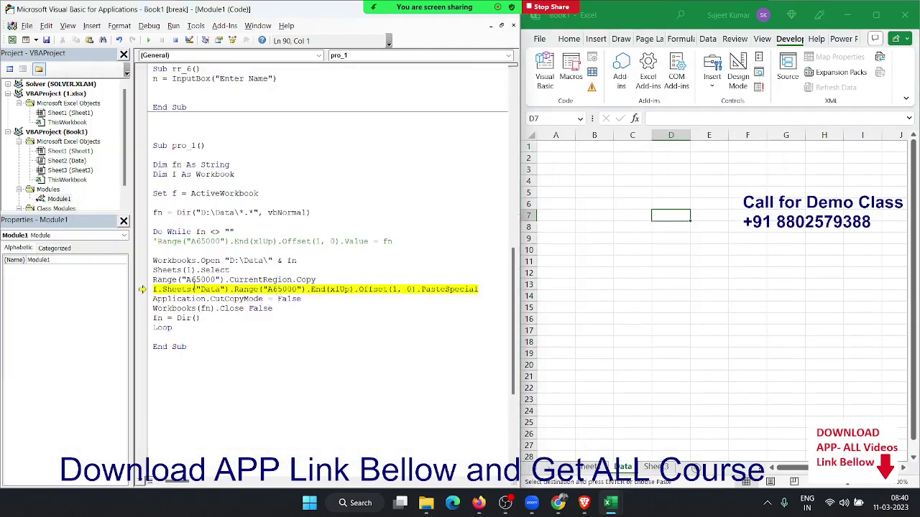
Change the copy line's range from A65000 to a1
double_click(199, 279)
key(Delete)
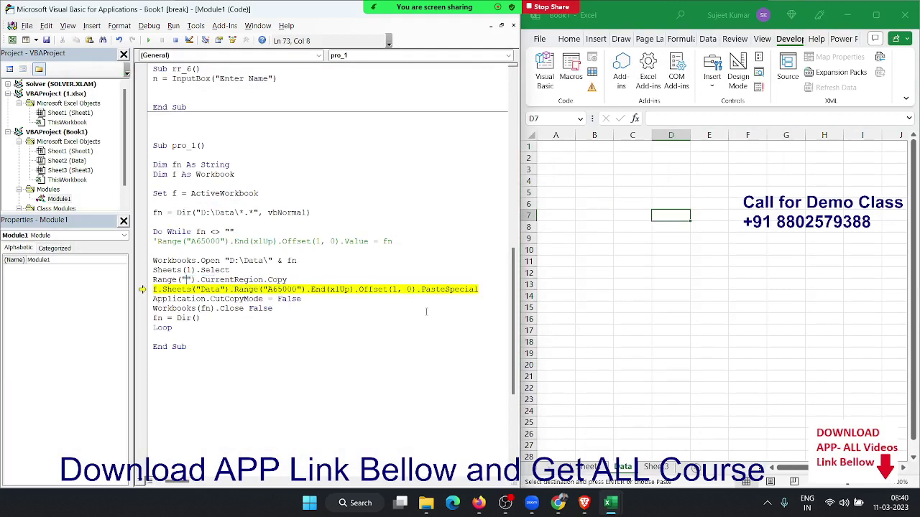
text(a1)
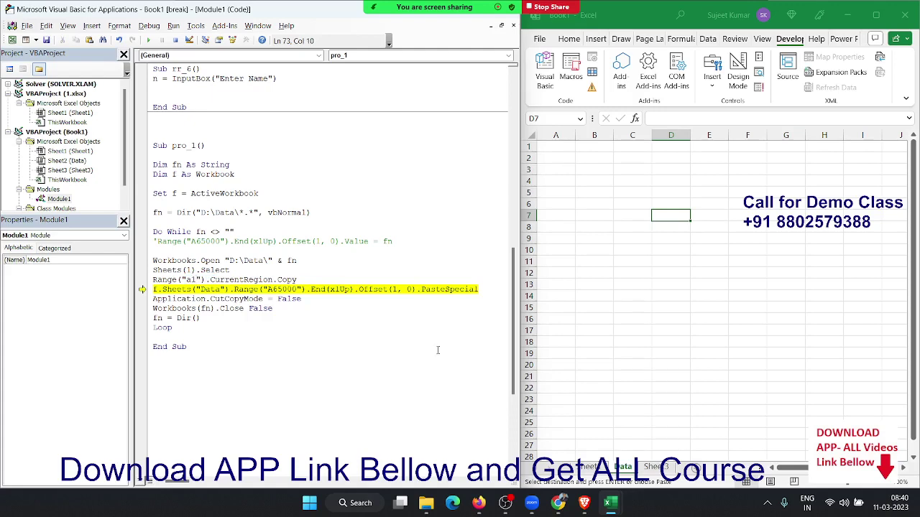
click(428, 347)
Reset the paused run and close 1.xlsx without saving
click(176, 40)
mouse_move(610, 504)
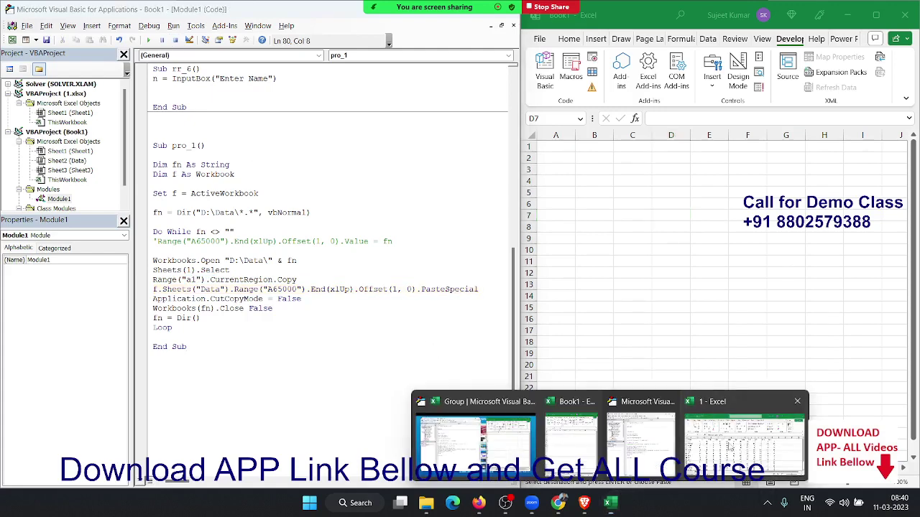
click(728, 447)
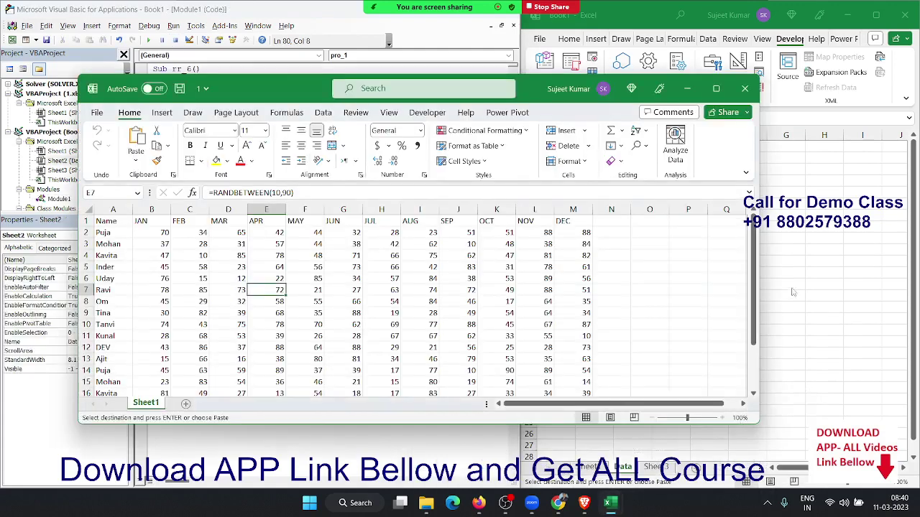
click(745, 89)
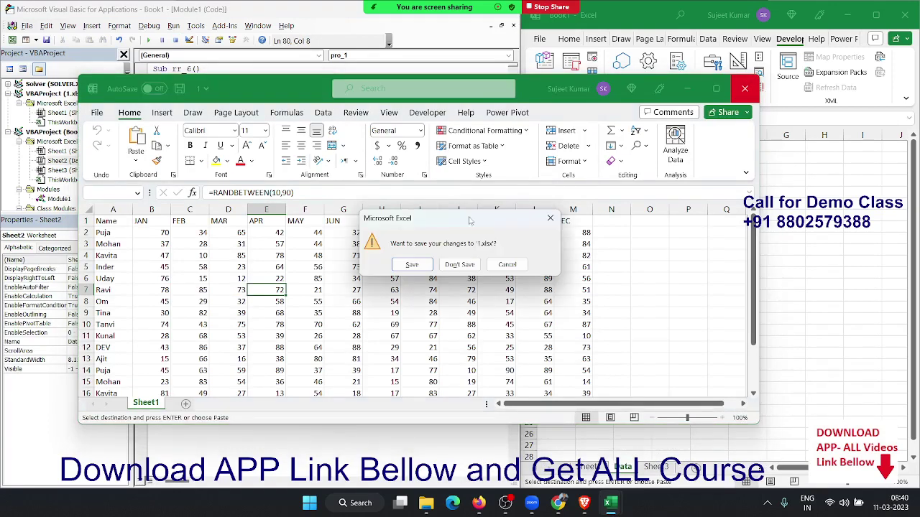
click(459, 266)
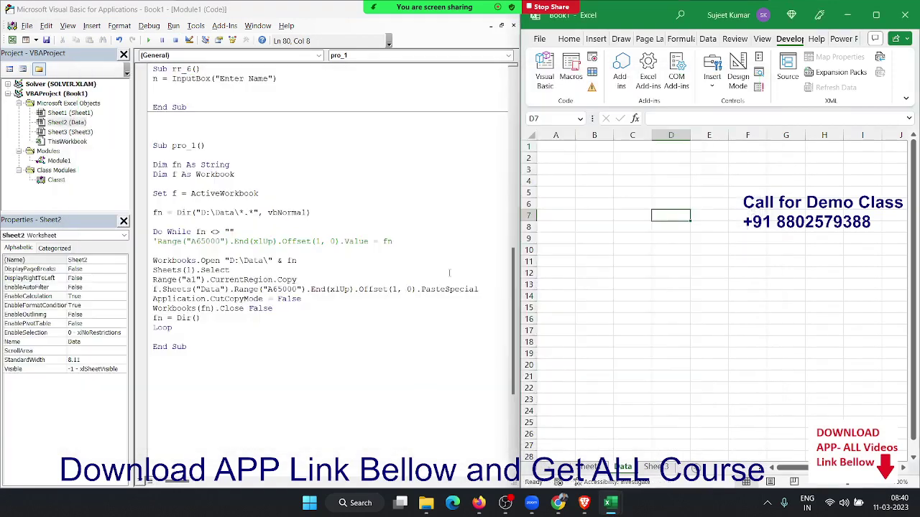
Run pro_1 from the editor, then scroll Book1's Data sheet to check the stacked tables
click(176, 266)
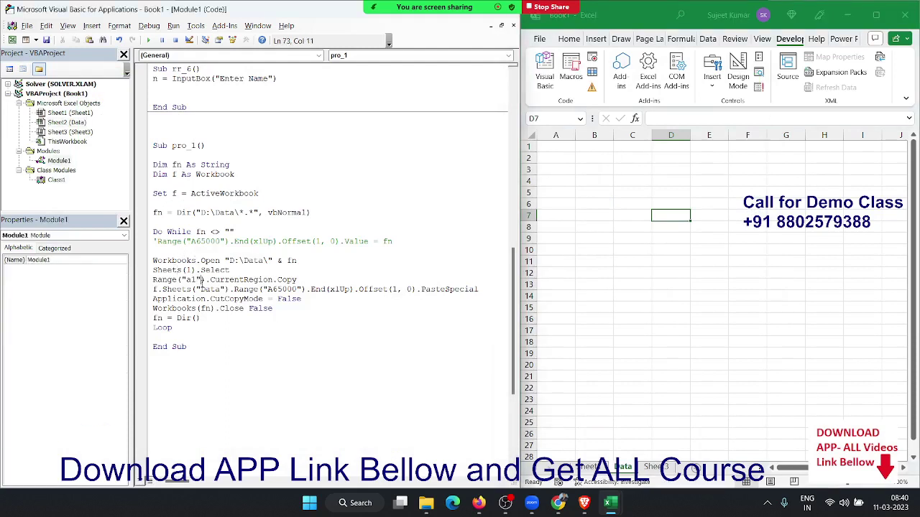
double_click(202, 280)
click(149, 41)
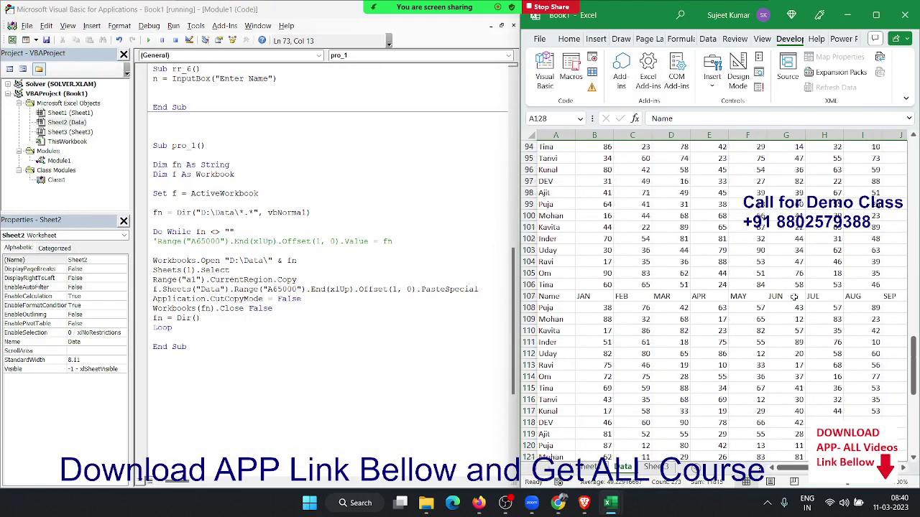
scroll(795, 296, up, 6)
scroll(794, 296, up, 6)
scroll(795, 297, up, 6)
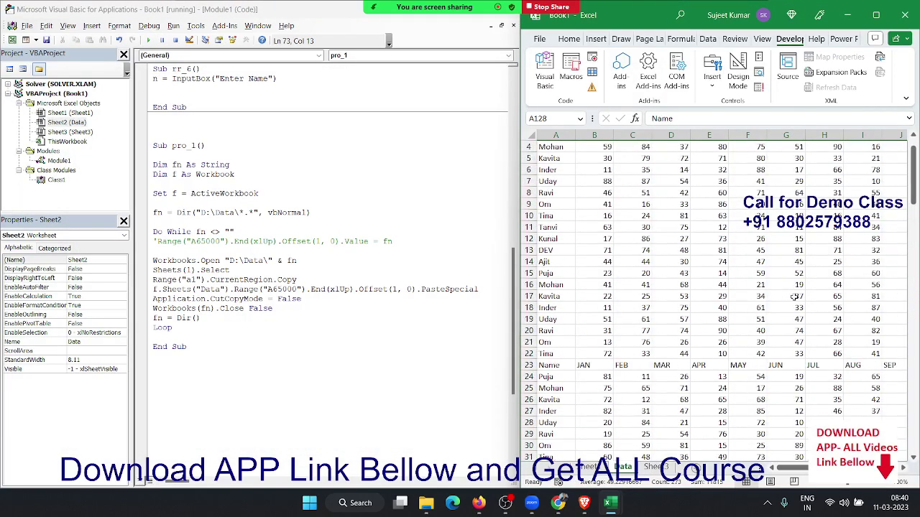
scroll(794, 296, up, 5)
Delete the blank lines trailing pro_1's End Sub at the end of the module
click(200, 286)
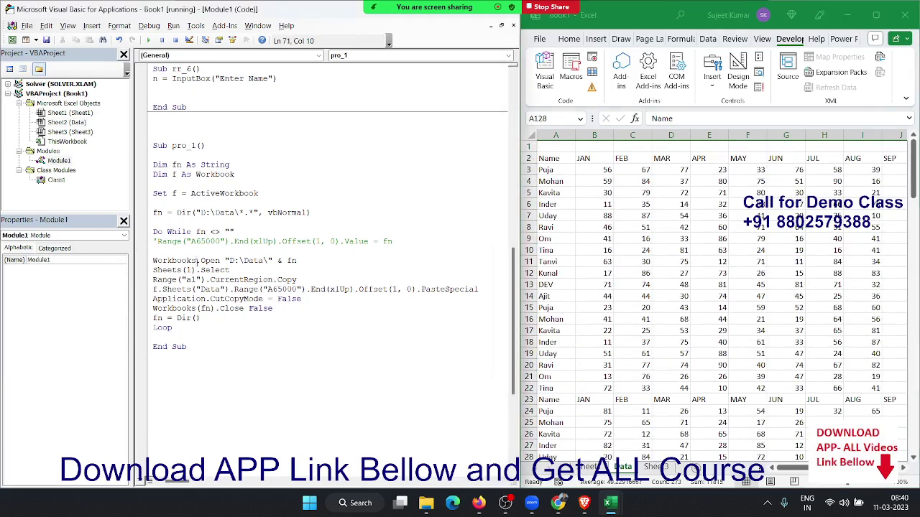
scroll(197, 264, up, 4)
scroll(197, 264, up, 12)
scroll(197, 259, up, 1)
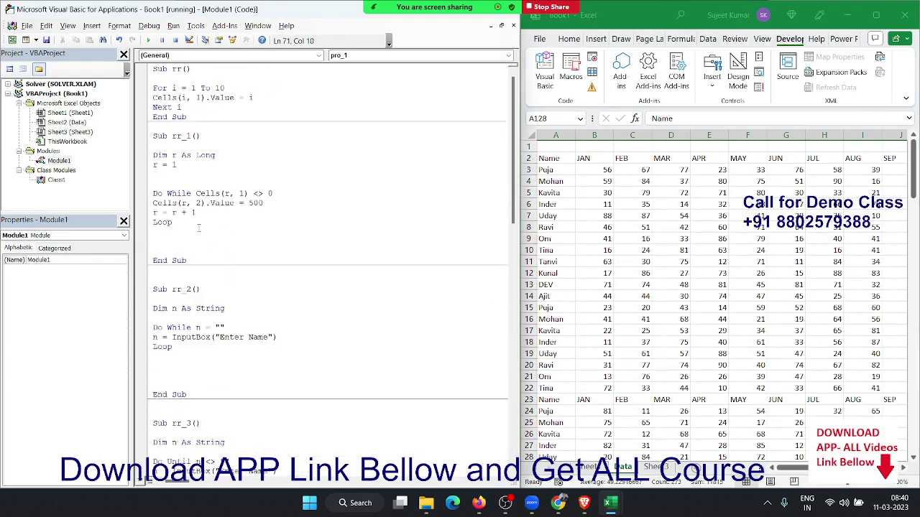
click(194, 233)
key(ctrl+a)
click(221, 250)
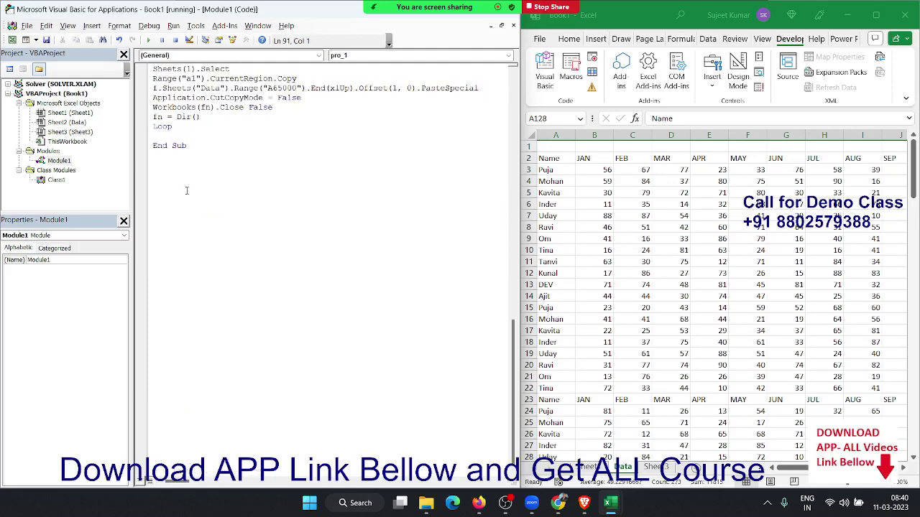
key(BackSpace)
key(BackSpace)
key(BackSpace)
key(BackSpace)
key(BackSpace)
key(BackSpace)
key(BackSpace)
key(BackSpace)
key(BackSpace)
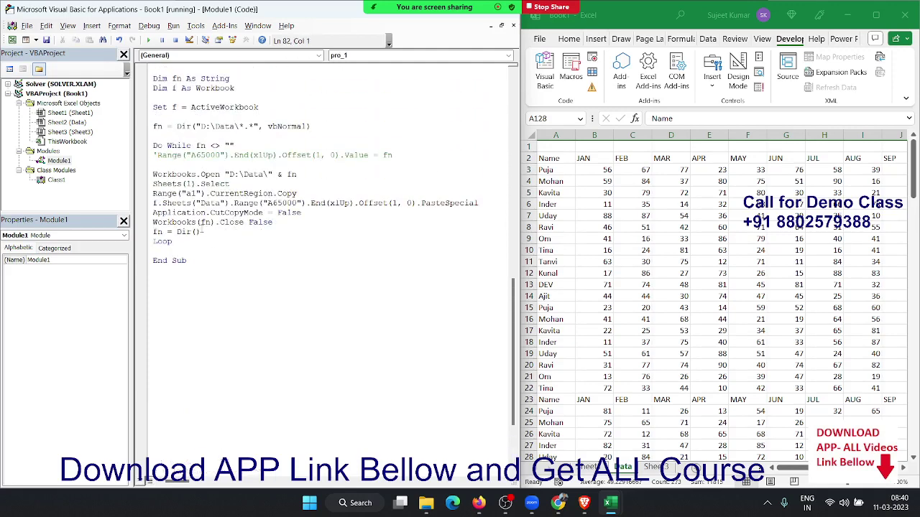
Check the source workbooks in the D:\Data folder in File Explorer
scroll(208, 236, up, 3)
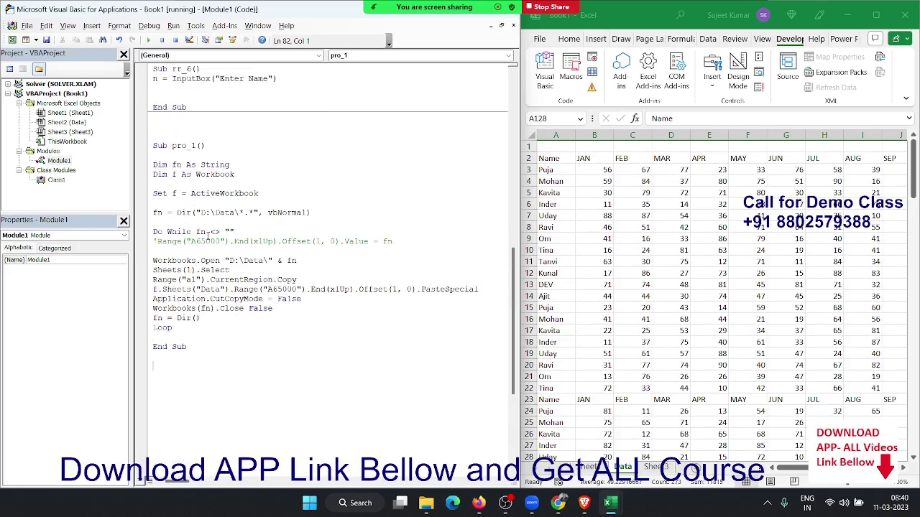
scroll(208, 238, up, 1)
mouse_move(478, 503)
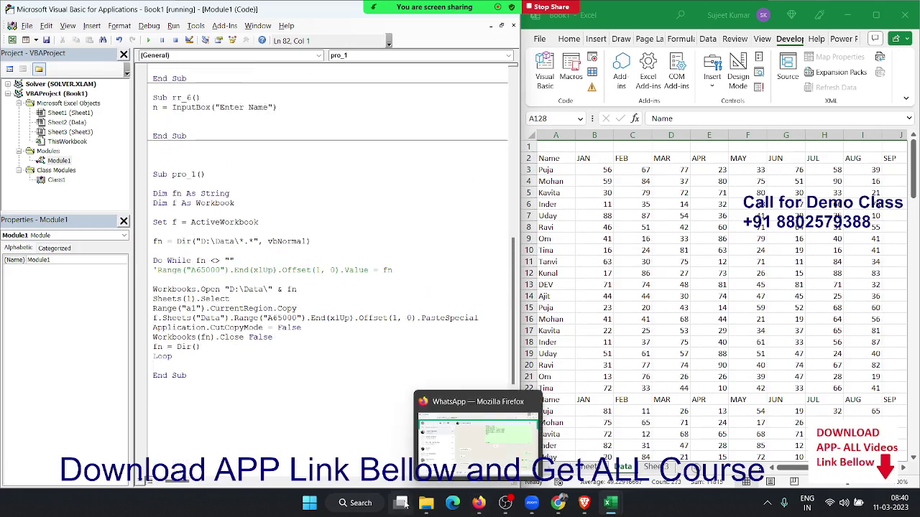
click(424, 505)
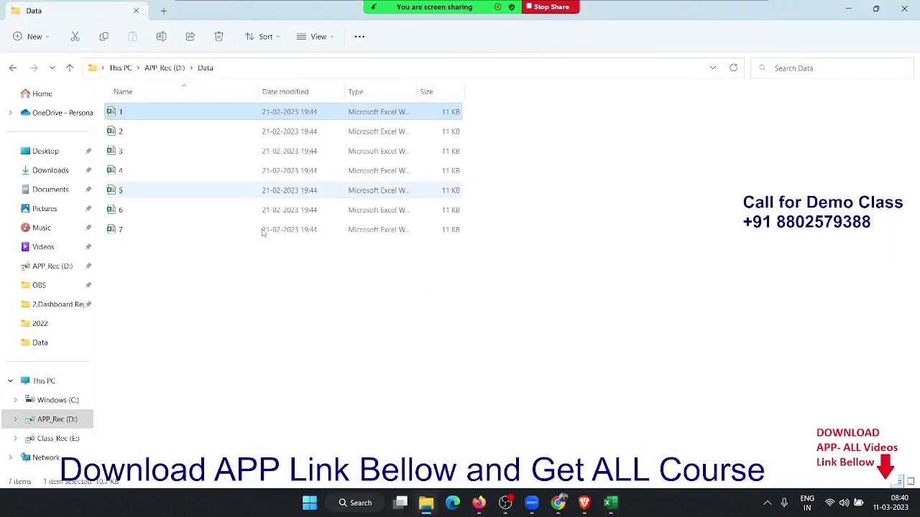
key(alt+Tab)
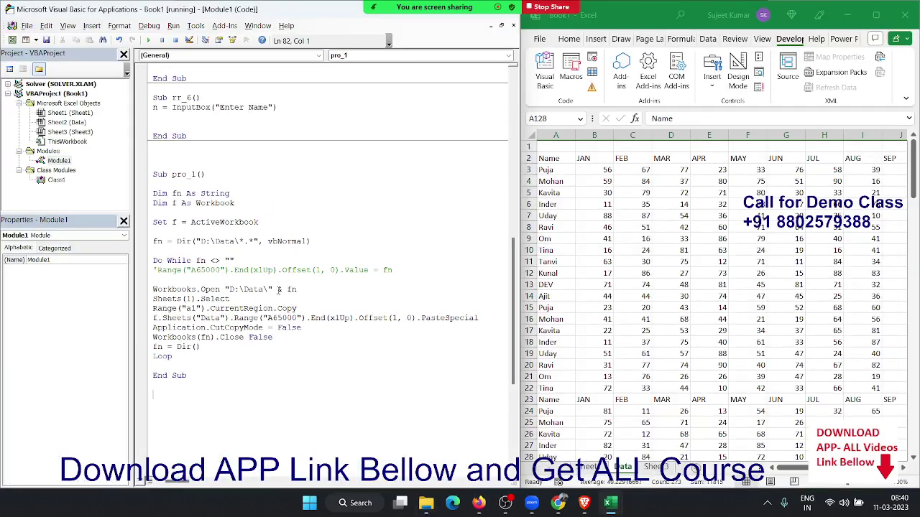
Select all the finished module code and scroll through it to review the macro
click(253, 404)
scroll(219, 356, up, 6)
scroll(218, 356, up, 6)
scroll(219, 356, up, 6)
scroll(218, 356, up, 6)
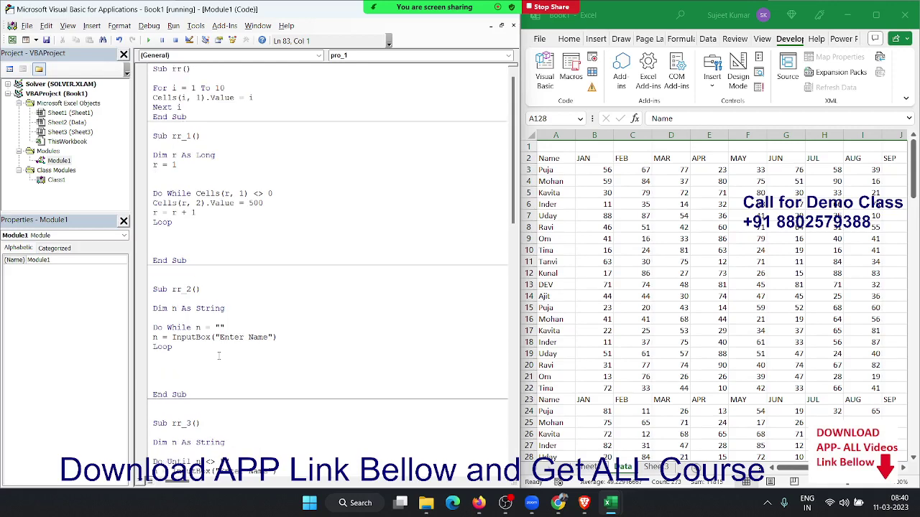
key(ctrl+a)
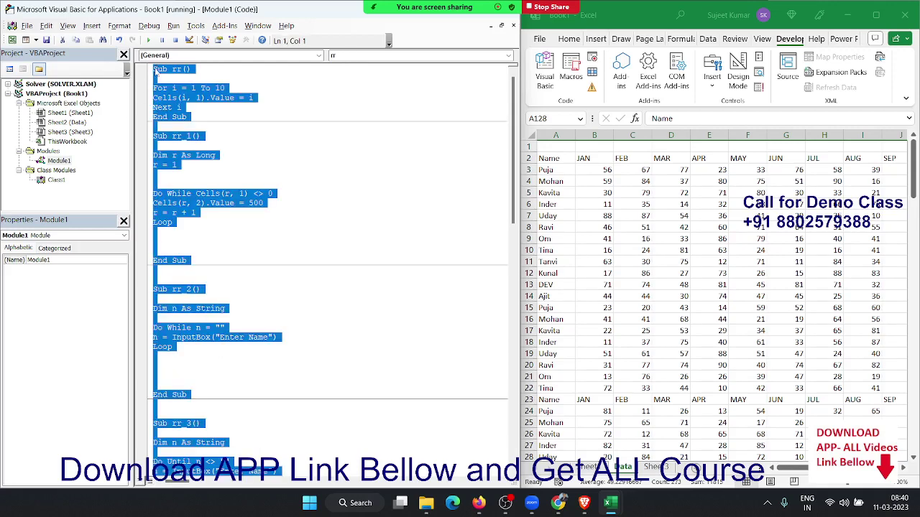
scroll(326, 222, down, 5)
scroll(326, 222, down, 5)
scroll(326, 222, down, 5)
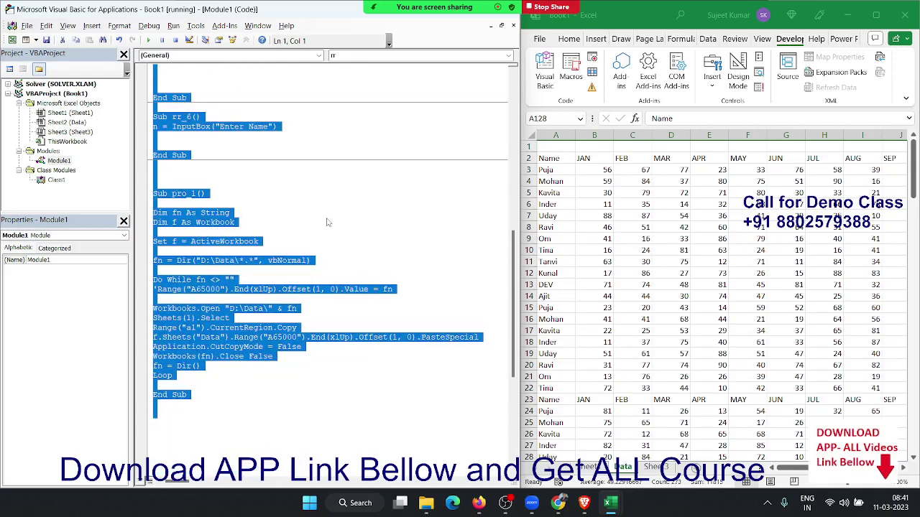
scroll(327, 222, down, 4)
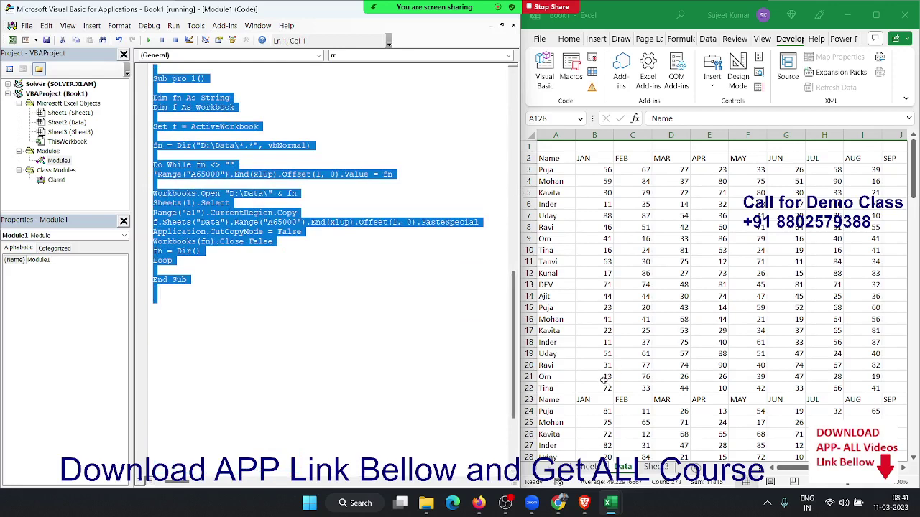